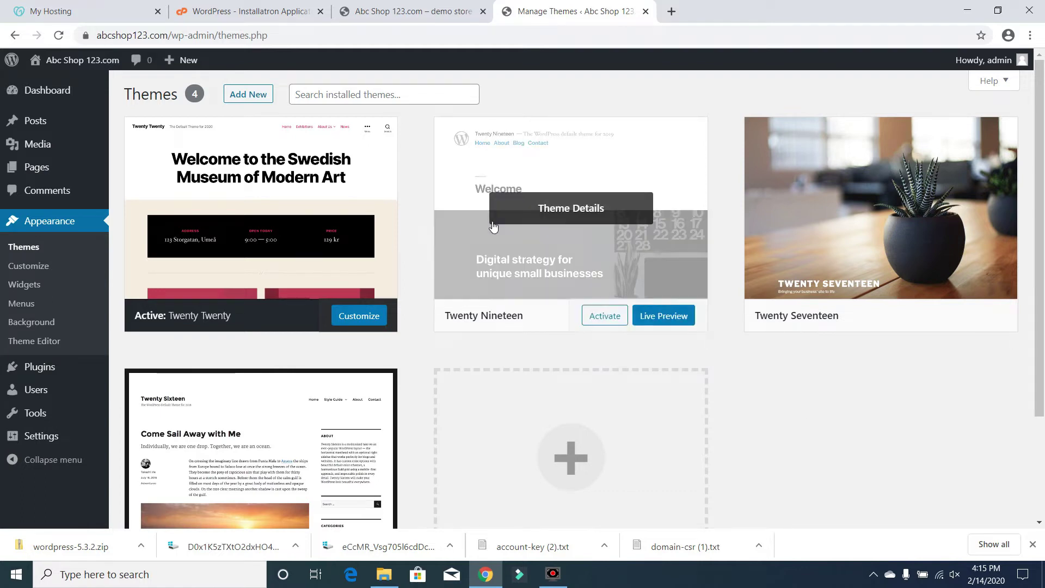
Visit the Abc Shop 123.com front page and start customizing the site
{"action": "mouse_move", "coordinate": [77, 64]}
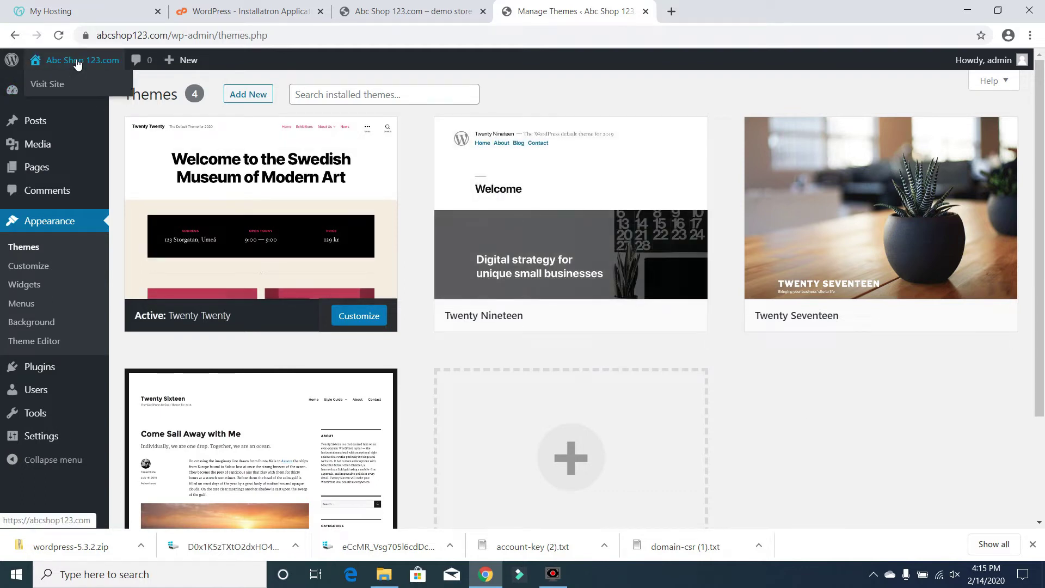
{"action": "left_click", "coordinate": [59, 84]}
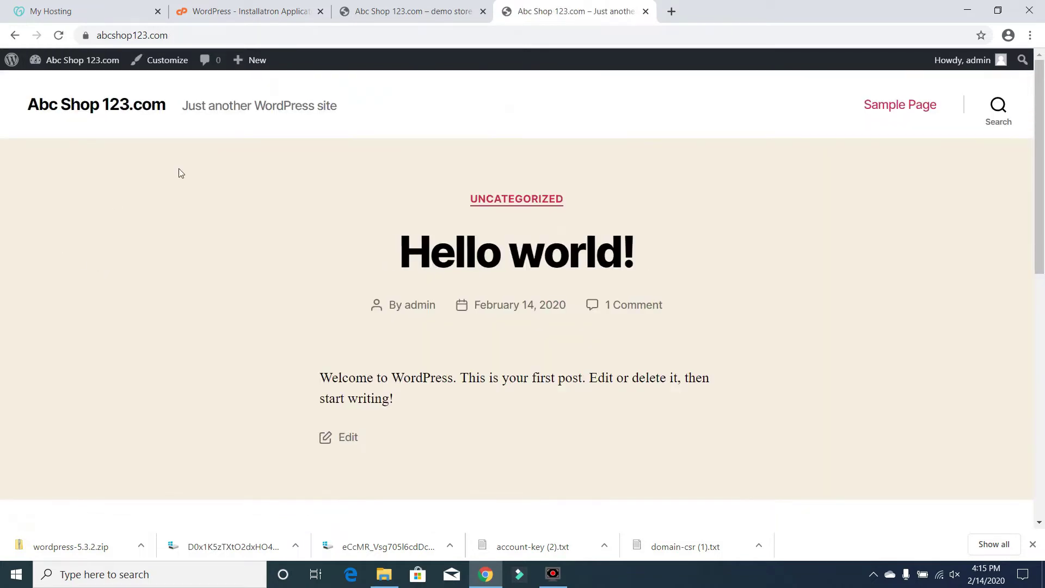
{"action": "left_click", "coordinate": [167, 59]}
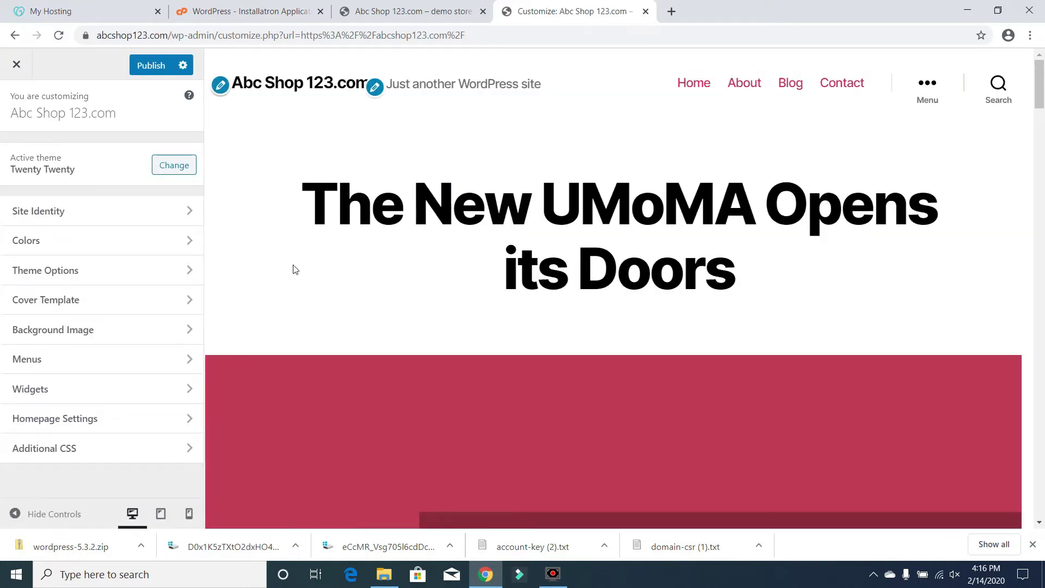
Preview the installed Twenty Nineteen theme on the site and look over its homepage
{"action": "left_click", "coordinate": [173, 167]}
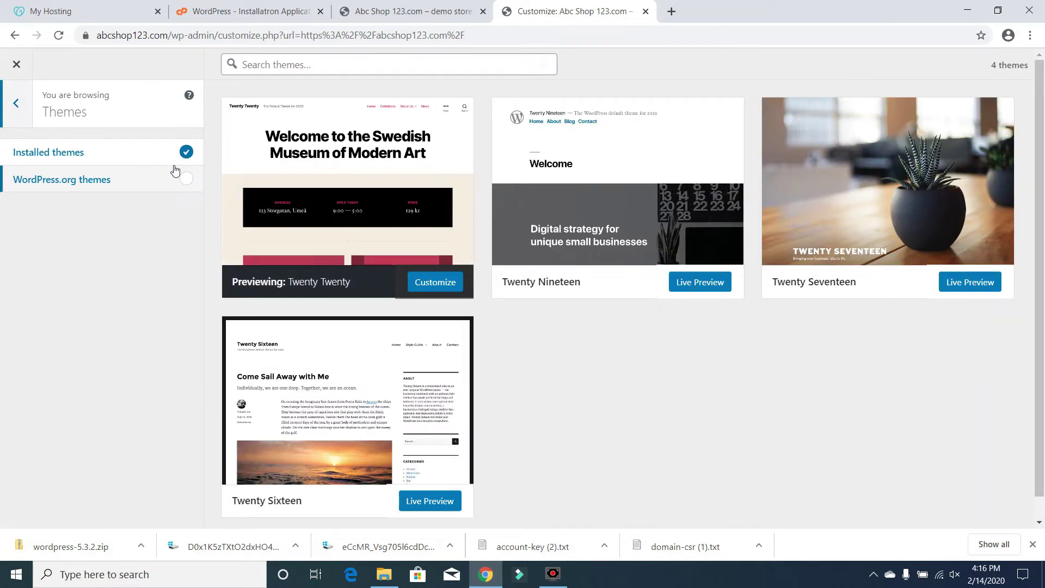
{"action": "left_click", "coordinate": [691, 204]}
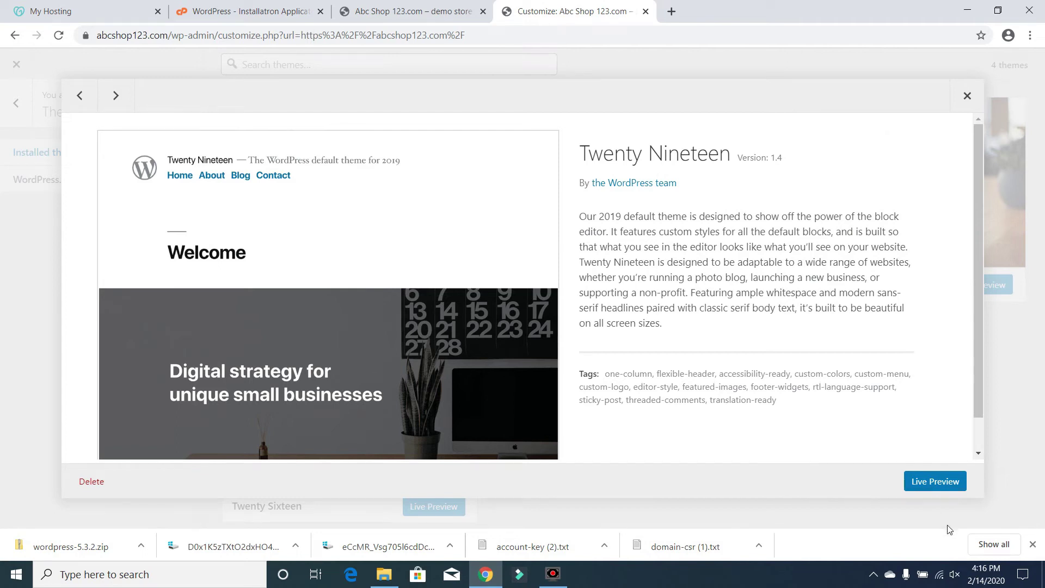
{"action": "left_click", "coordinate": [934, 480]}
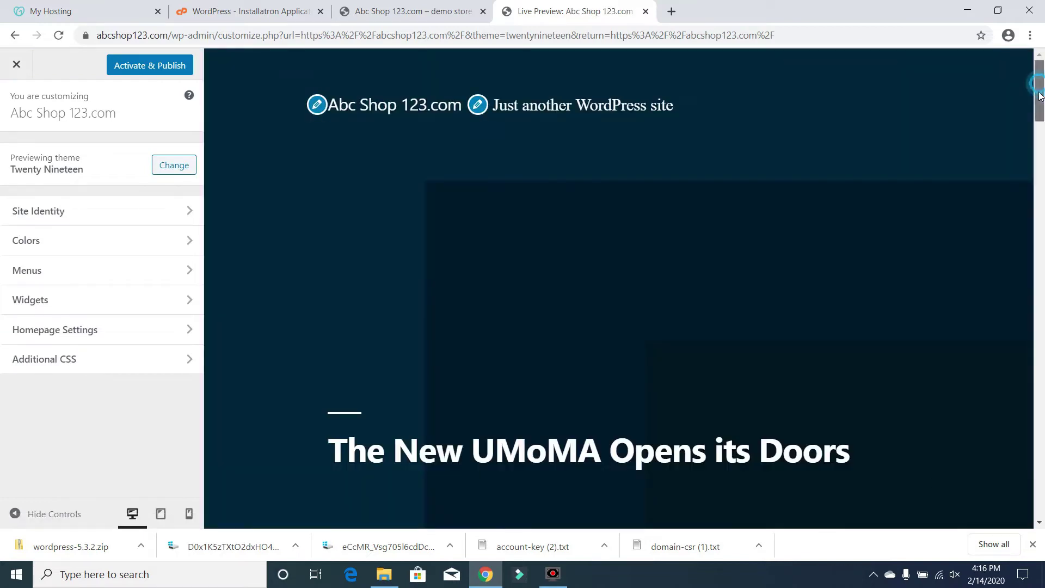
{"action": "left_click_drag", "start_coordinate": [1038, 90], "coordinate": [1024, 113]}
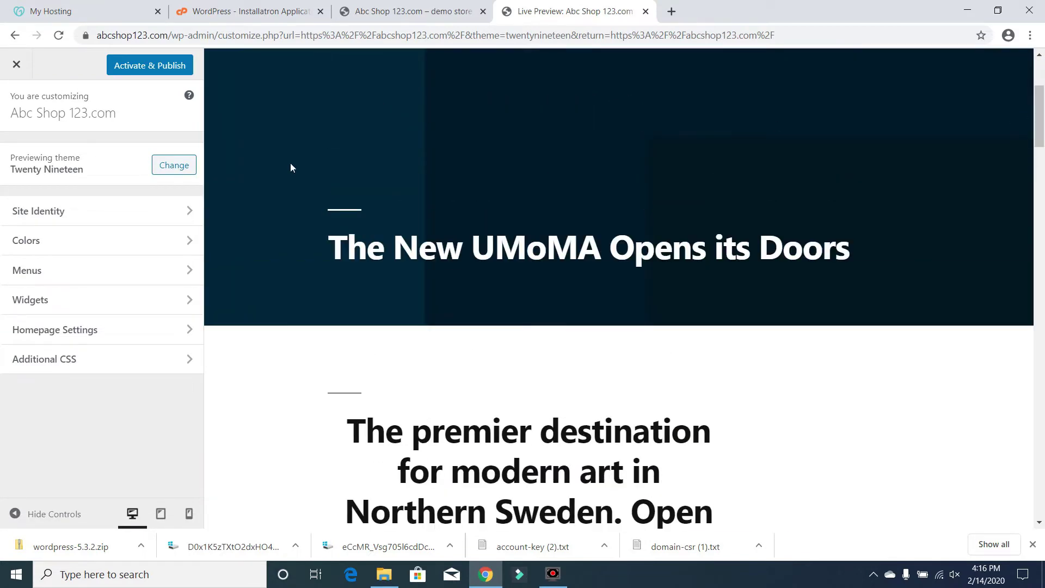
Change the theme to Twenty Seventeen, then activate and publish it
{"action": "left_click", "coordinate": [183, 165]}
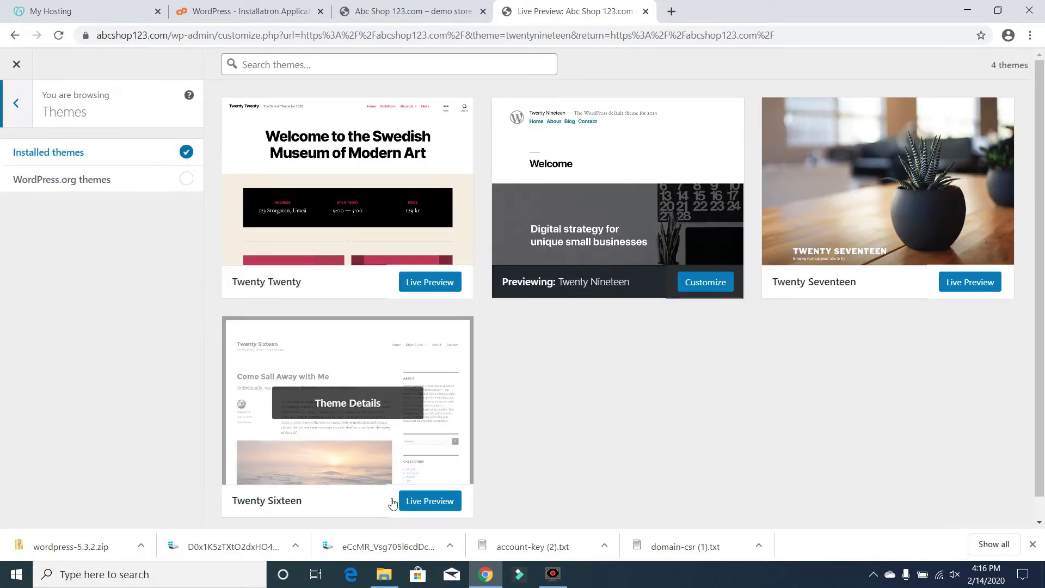
{"action": "left_click", "coordinate": [972, 281]}
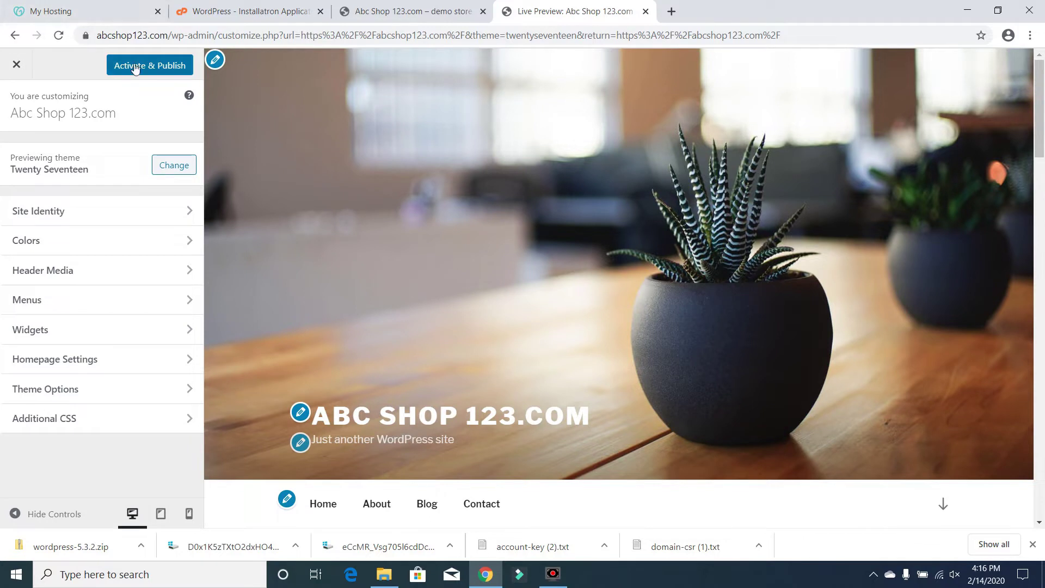
{"action": "left_click", "coordinate": [130, 65]}
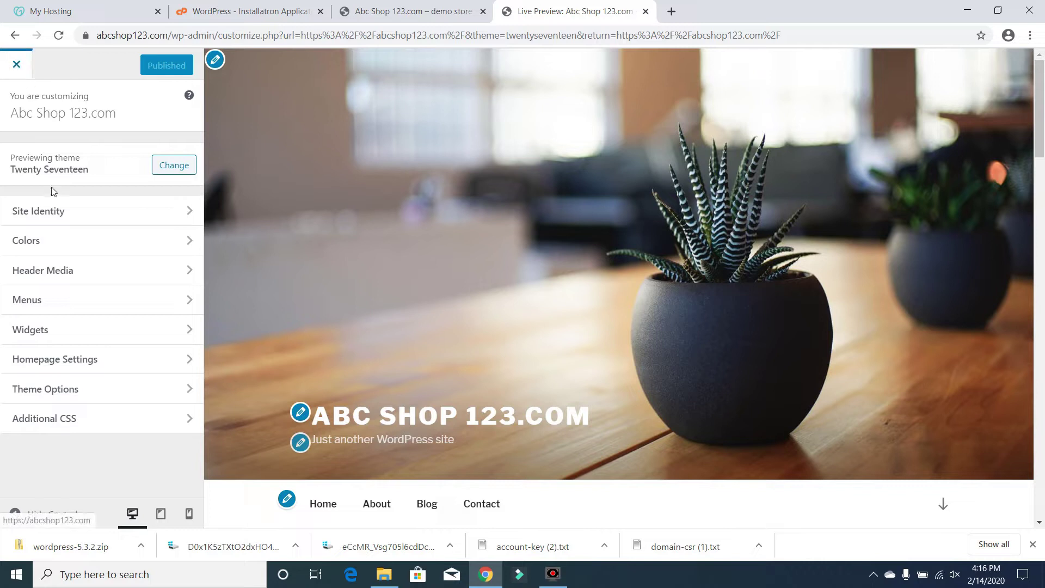
Turn off the display of the site title and tagline in the site identity settings
{"action": "left_click", "coordinate": [95, 219]}
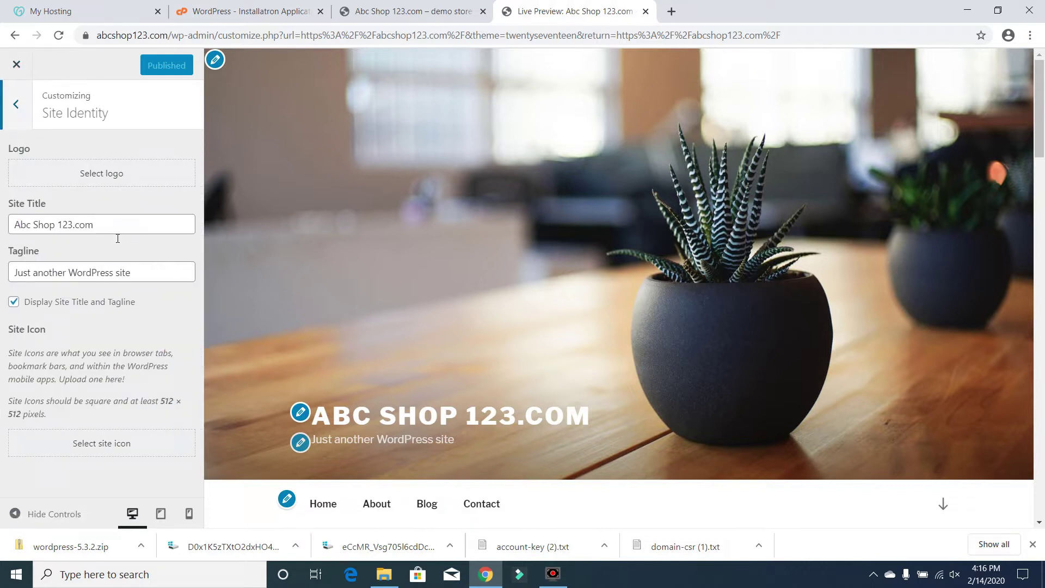
{"action": "left_click", "coordinate": [13, 303]}
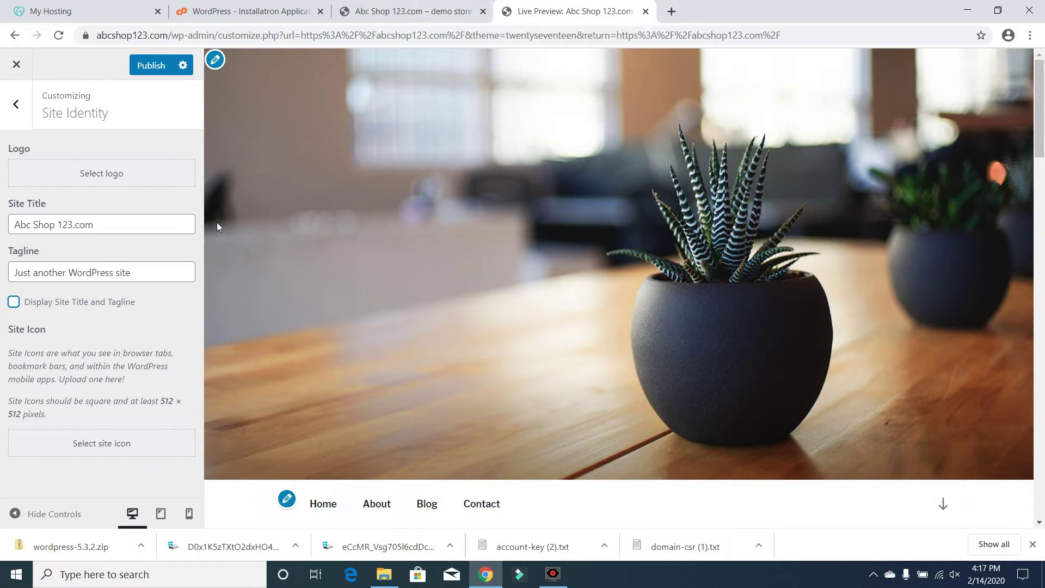
{"action": "left_click", "coordinate": [17, 105]}
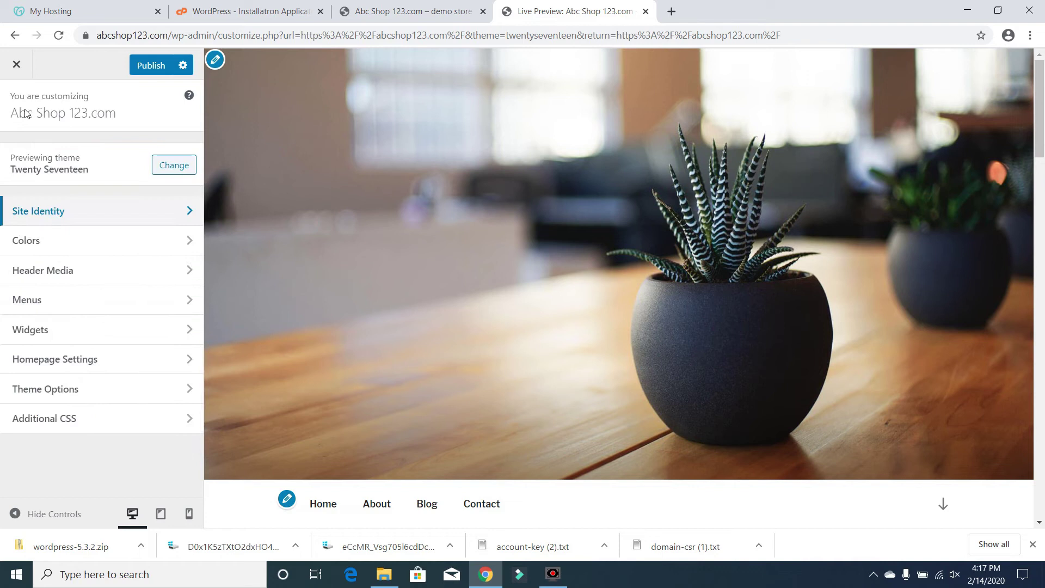
Try the Dark color scheme on the previewed site, then return it to Light
{"action": "left_click", "coordinate": [82, 241]}
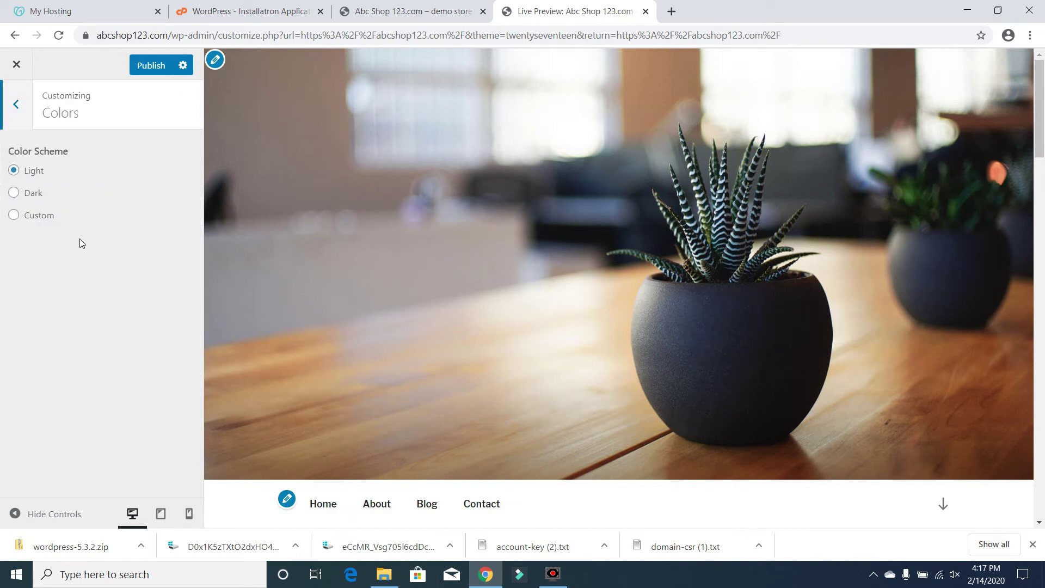
{"action": "left_click", "coordinate": [35, 200]}
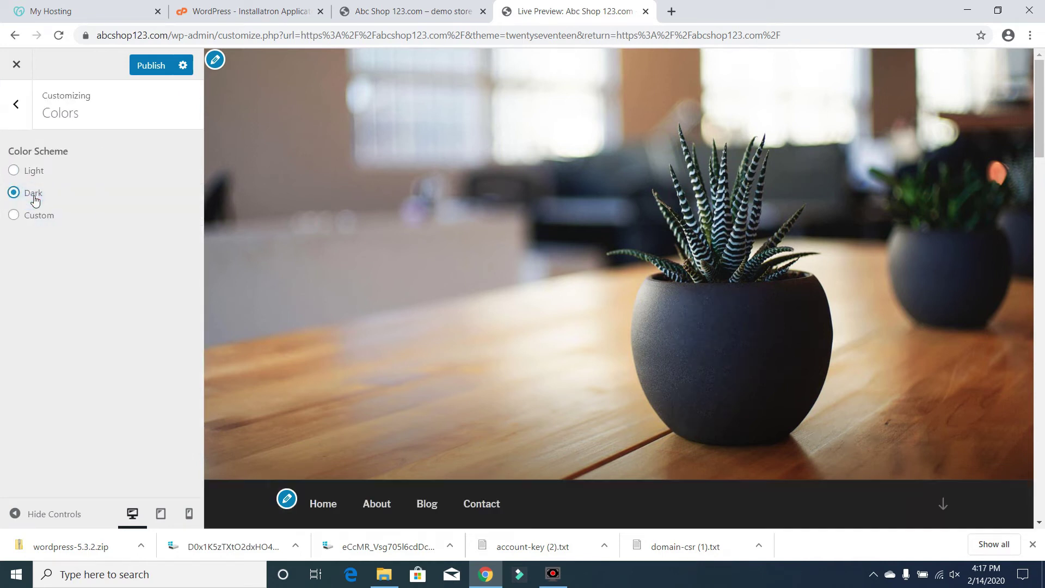
{"action": "left_click_drag", "start_coordinate": [1040, 109], "coordinate": [1043, 173]}
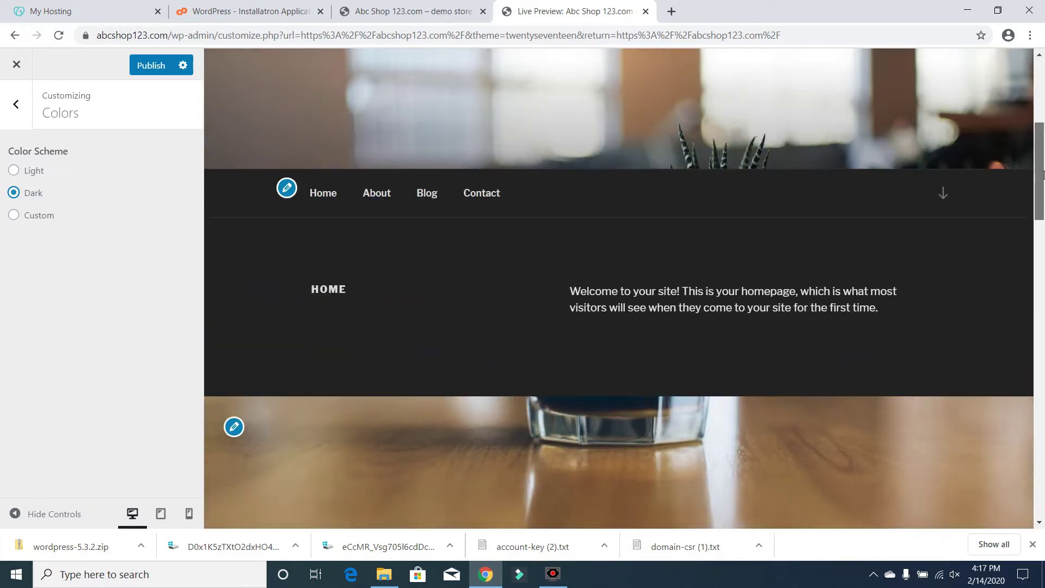
{"action": "left_click", "coordinate": [41, 173]}
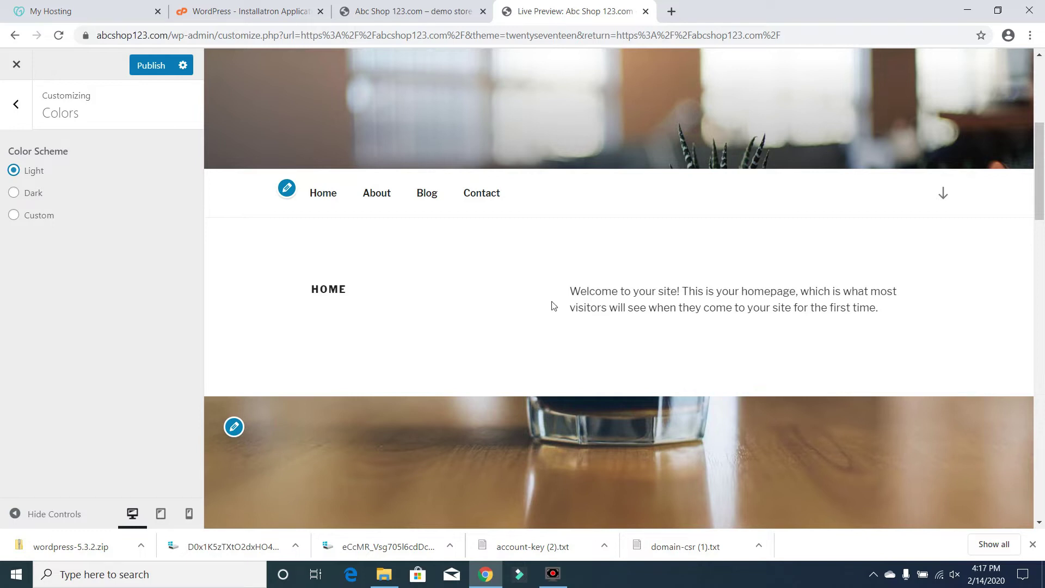
{"action": "left_click", "coordinate": [16, 104]}
Review the header video and header image options of the header media settings
{"action": "left_click", "coordinate": [101, 271]}
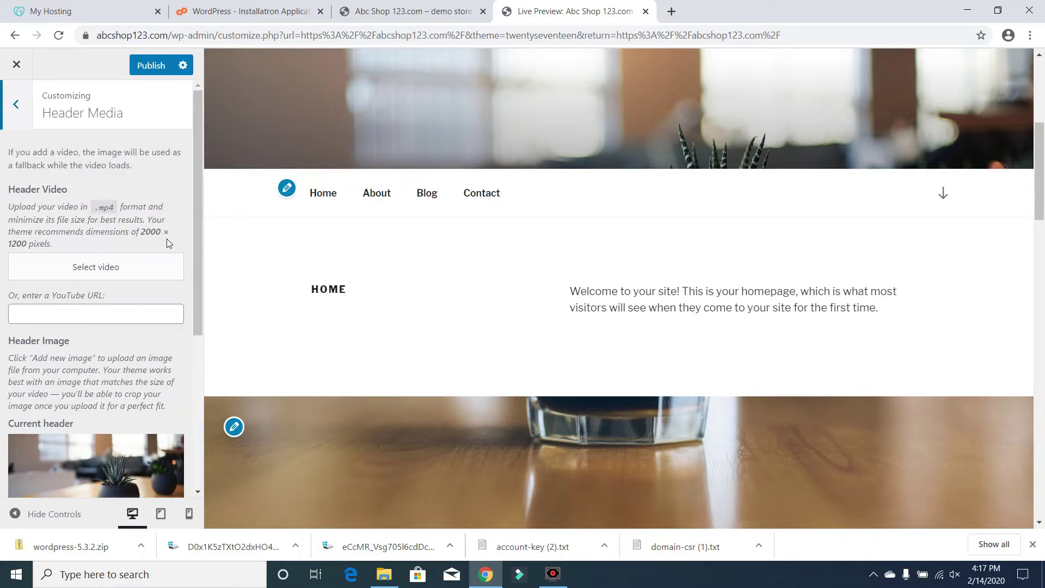
{"action": "left_click_drag", "start_coordinate": [200, 262], "coordinate": [201, 473]}
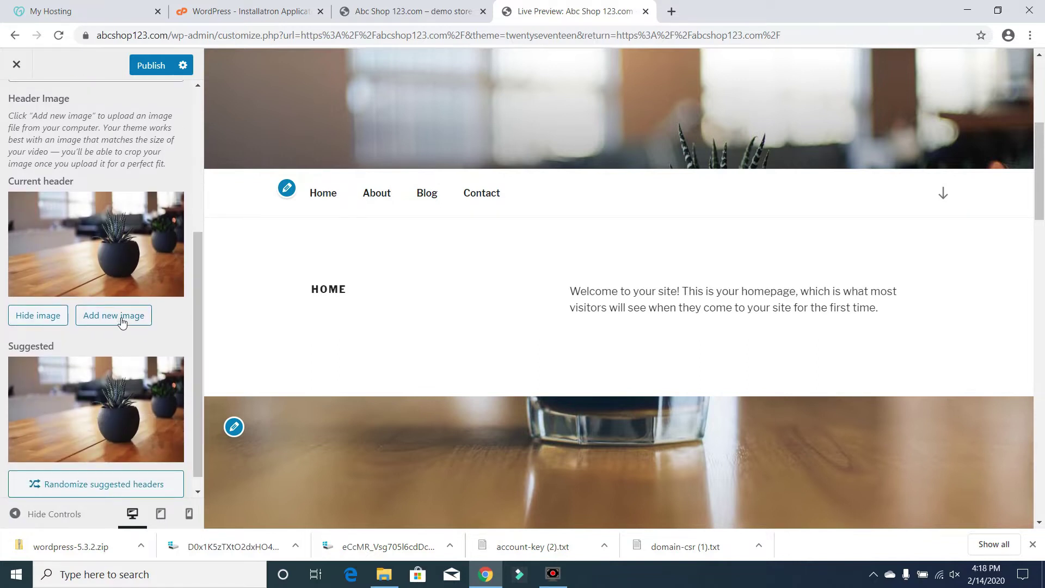
{"action": "left_click_drag", "start_coordinate": [192, 272], "coordinate": [197, 101]}
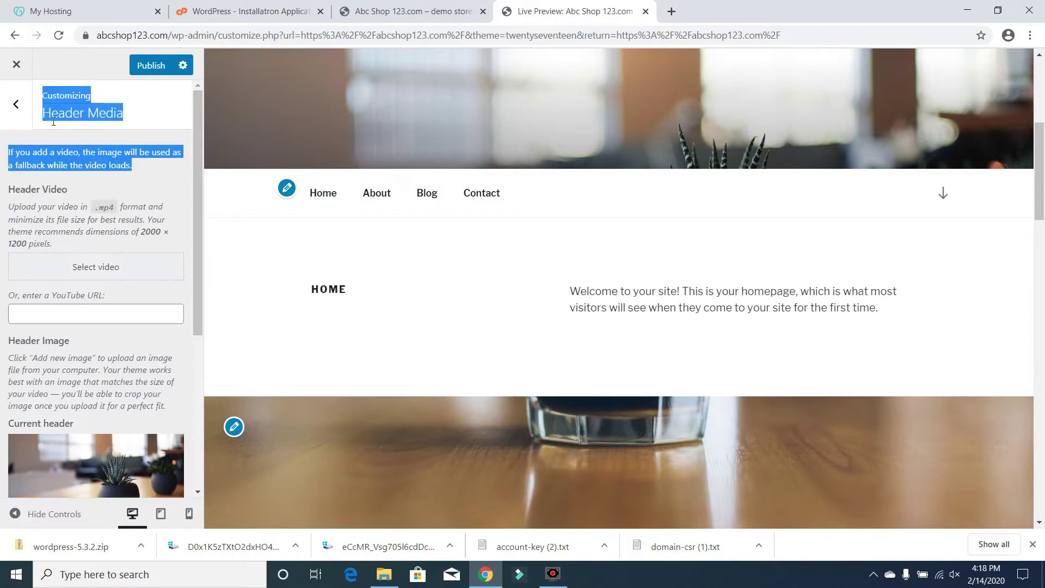
{"action": "left_click", "coordinate": [16, 104]}
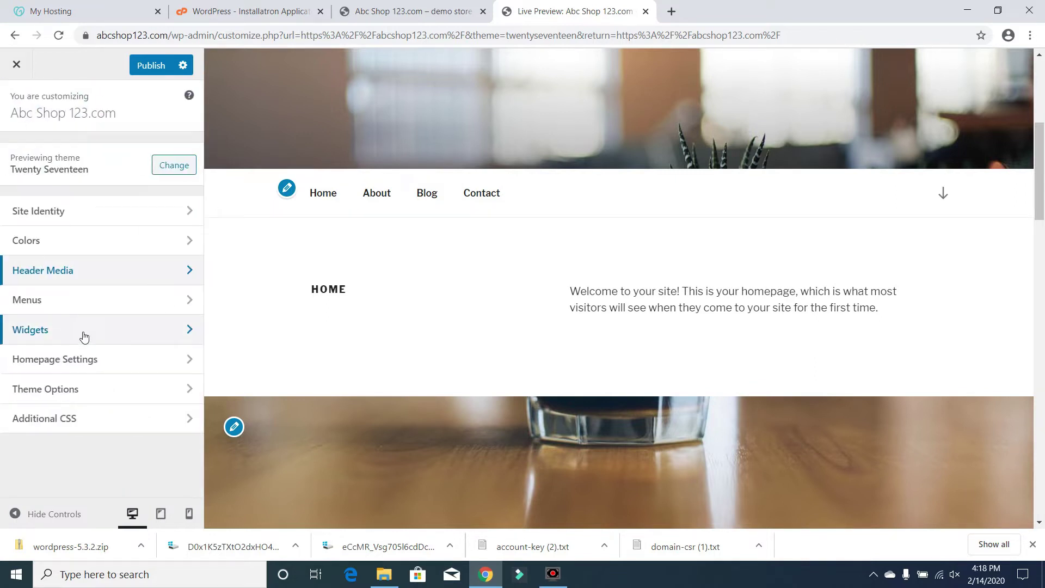
Look through the site's list of menus and the Footer 1 widget area
{"action": "double_click", "coordinate": [93, 304]}
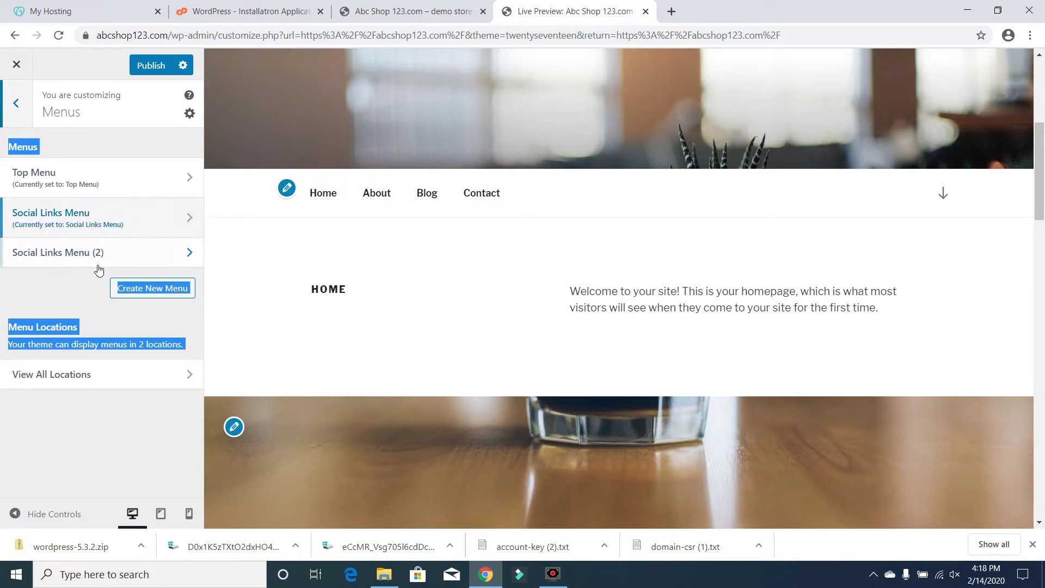
{"action": "left_click", "coordinate": [17, 103]}
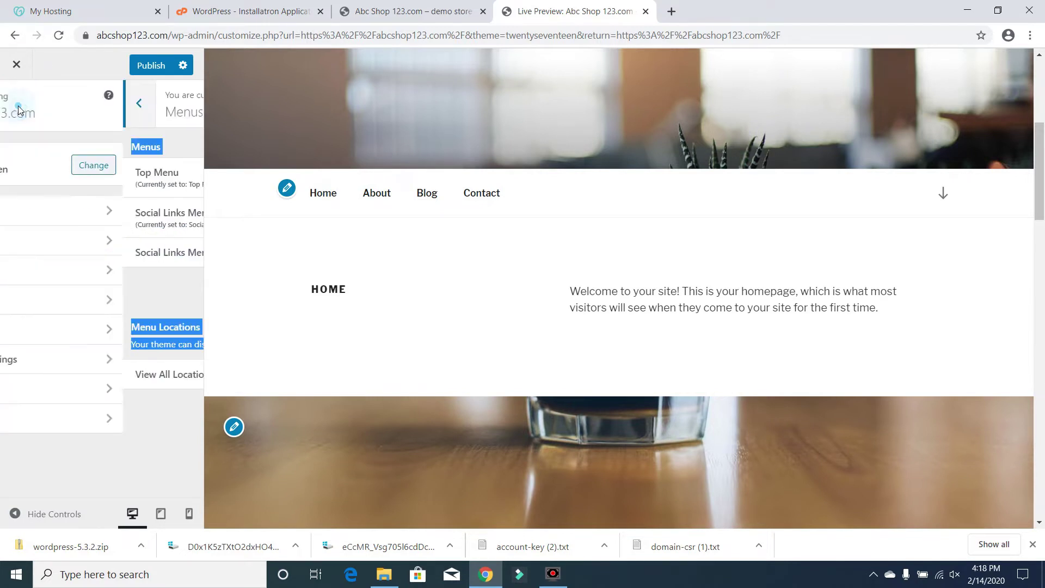
{"action": "left_click", "coordinate": [70, 329]}
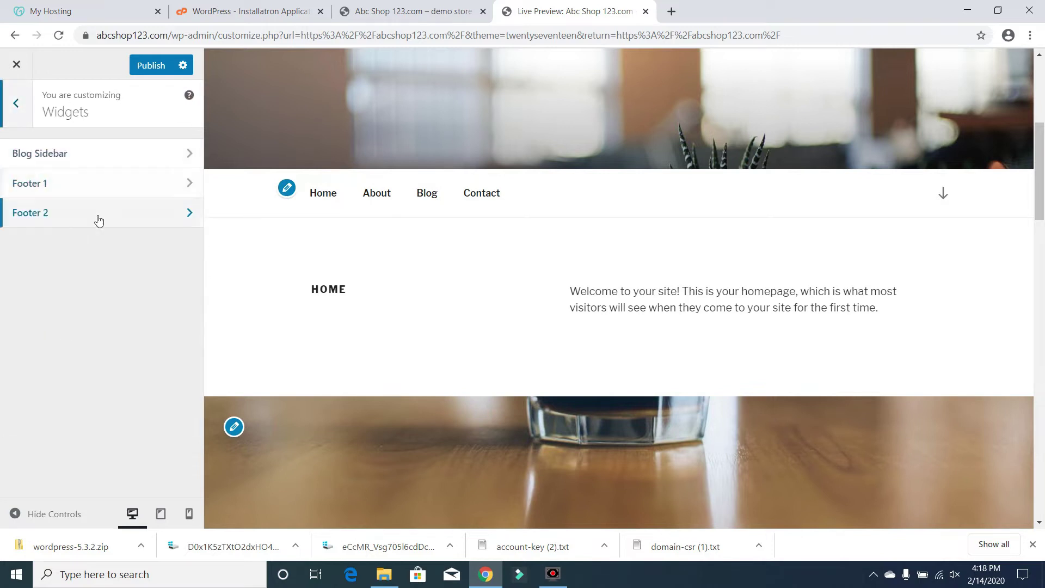
{"action": "left_click", "coordinate": [63, 202]}
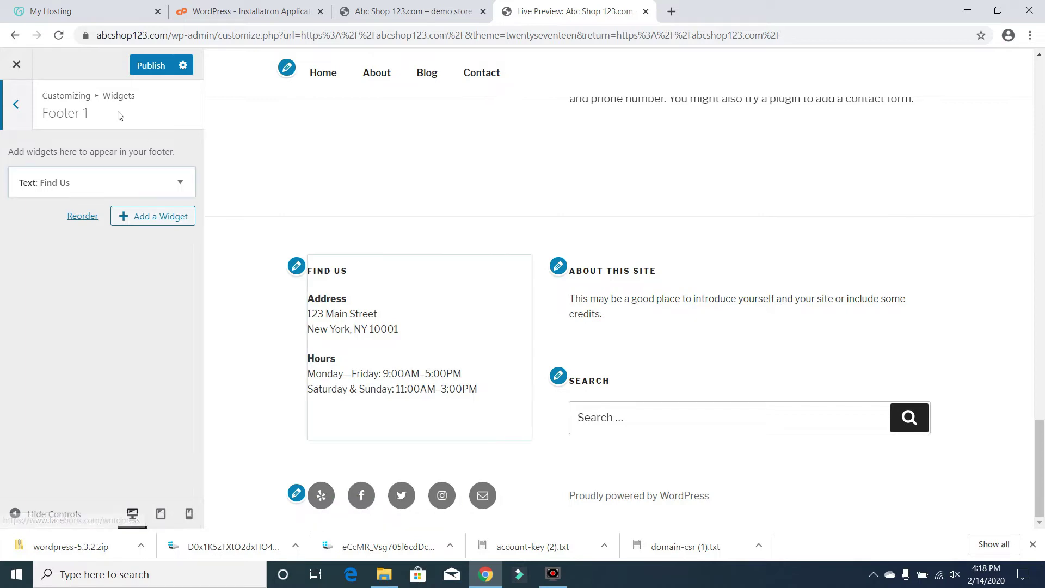
{"action": "left_click", "coordinate": [16, 107]}
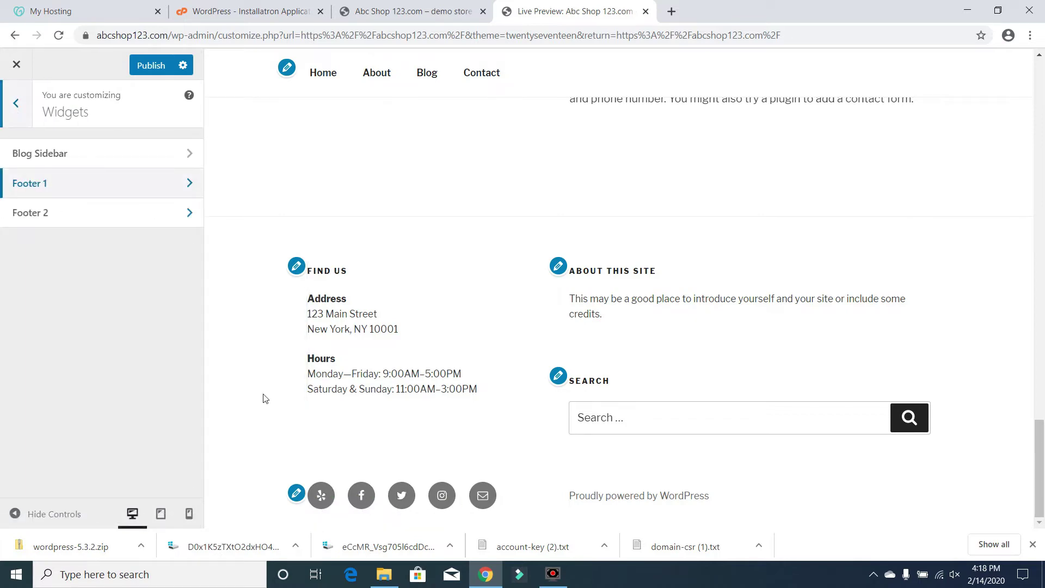
Examine the Yelp item's link settings in the Social Links Menu shown in the footer
{"action": "left_click", "coordinate": [302, 498]}
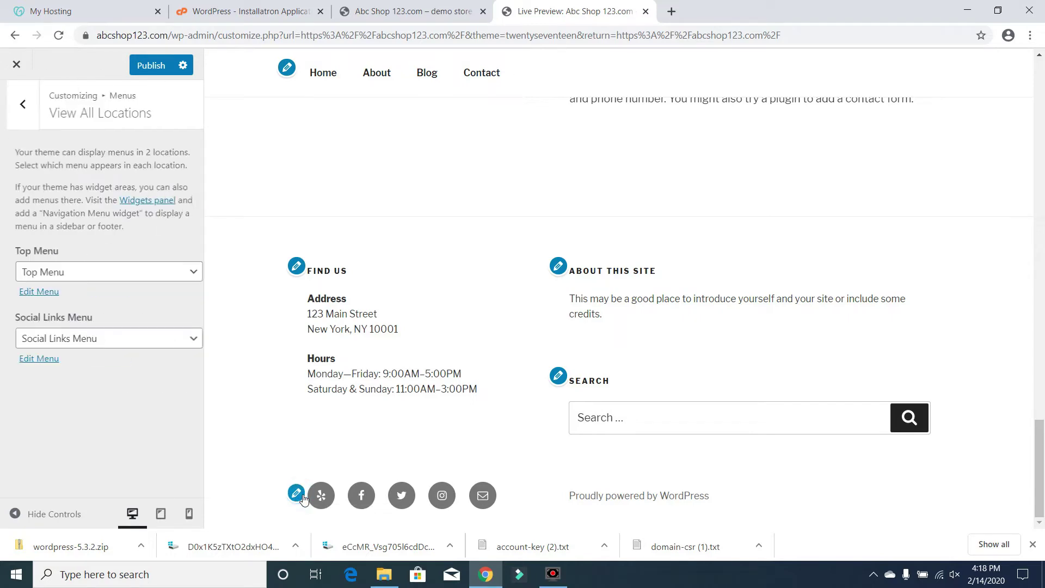
{"action": "left_click", "coordinate": [32, 358]}
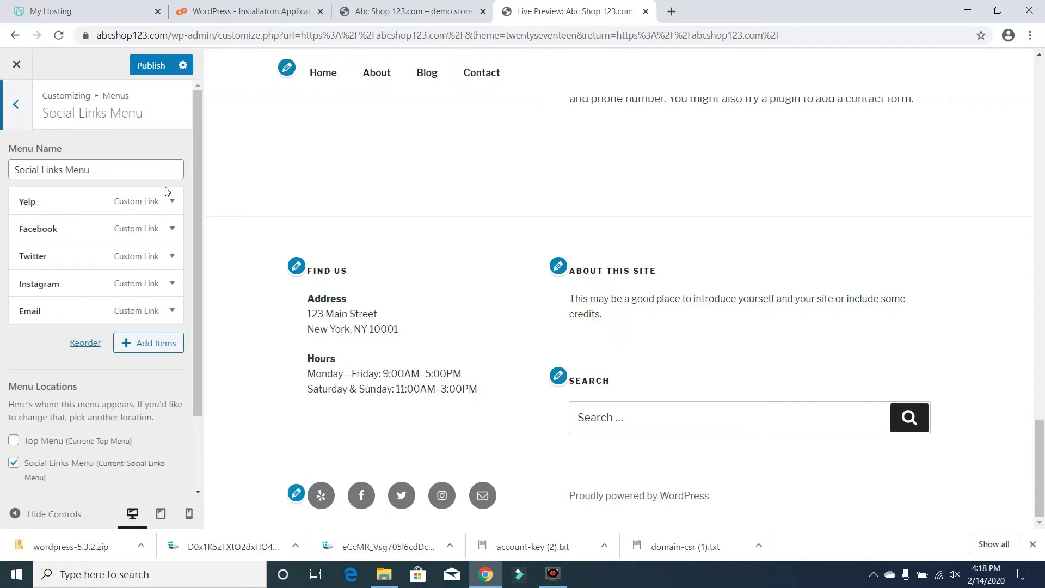
{"action": "left_click", "coordinate": [173, 202]}
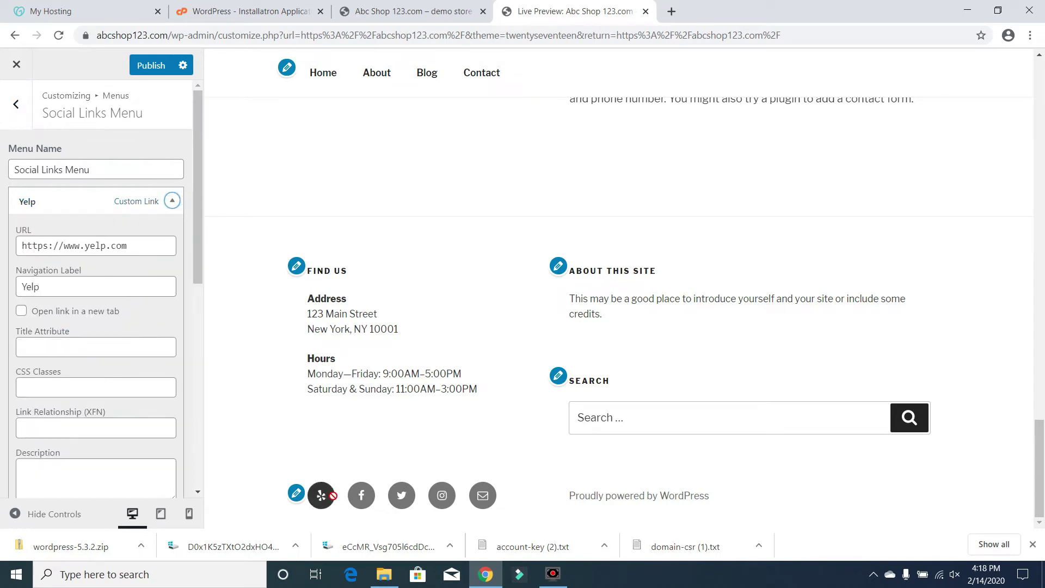
{"action": "left_click", "coordinate": [22, 120]}
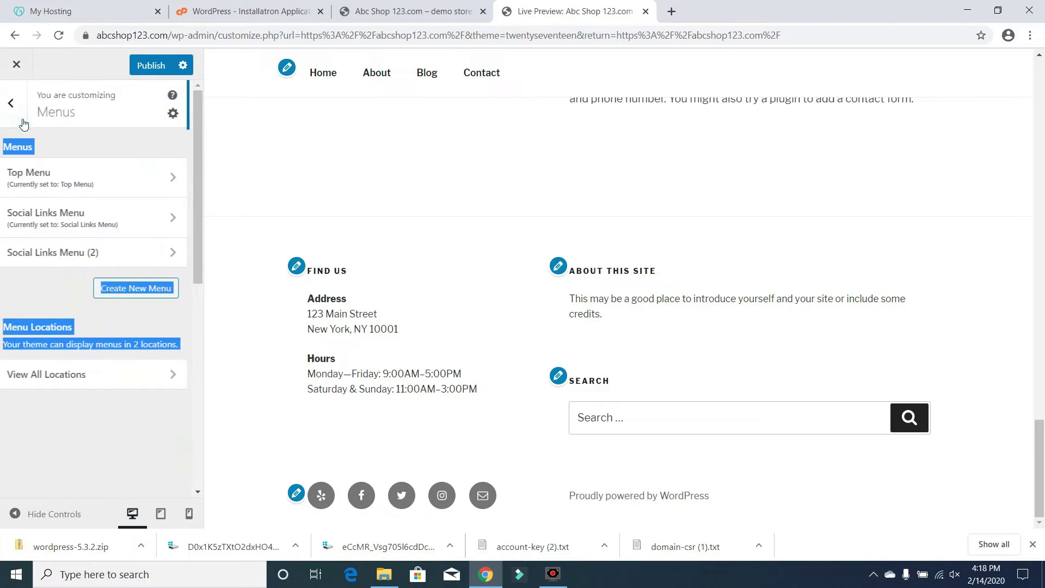
{"action": "left_click", "coordinate": [20, 119]}
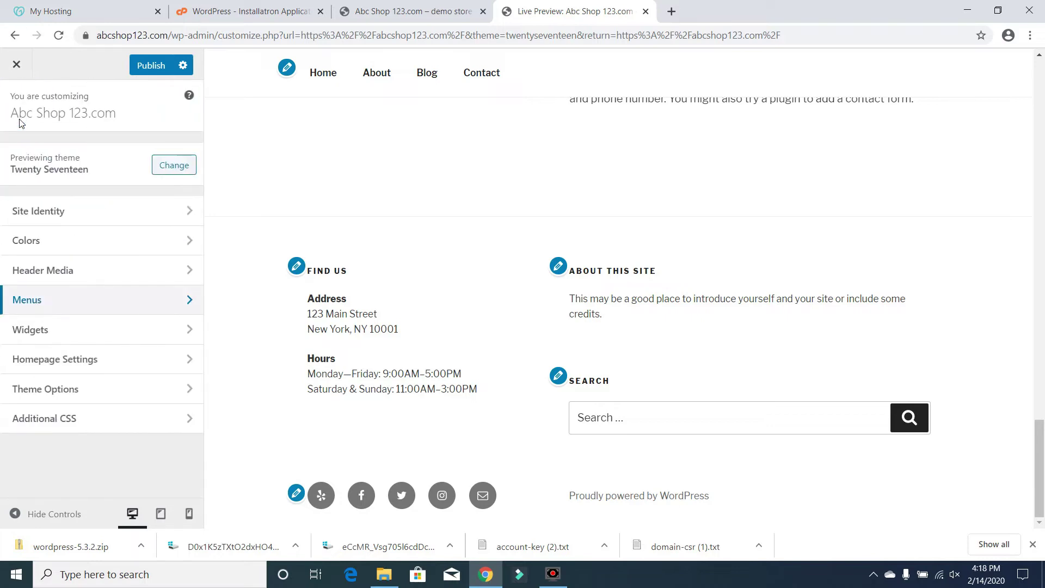
Set the homepage to display the latest posts and check the page preview
{"action": "left_click", "coordinate": [75, 370]}
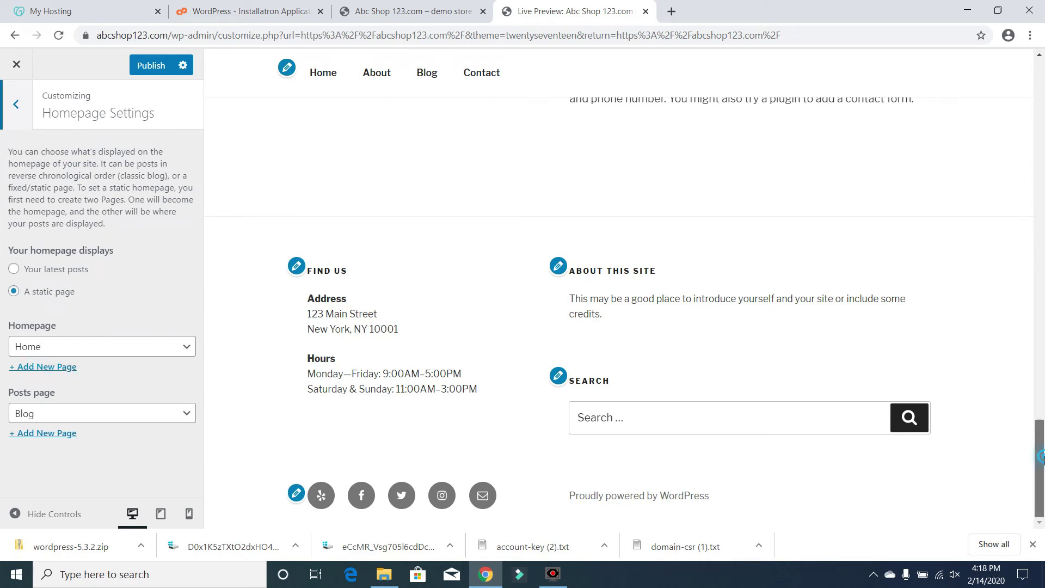
{"action": "left_click_drag", "start_coordinate": [1041, 460], "coordinate": [1043, 7]}
{"action": "scroll", "coordinate": [1043, 103], "scroll_direction": "down", "scroll_amount": 10}
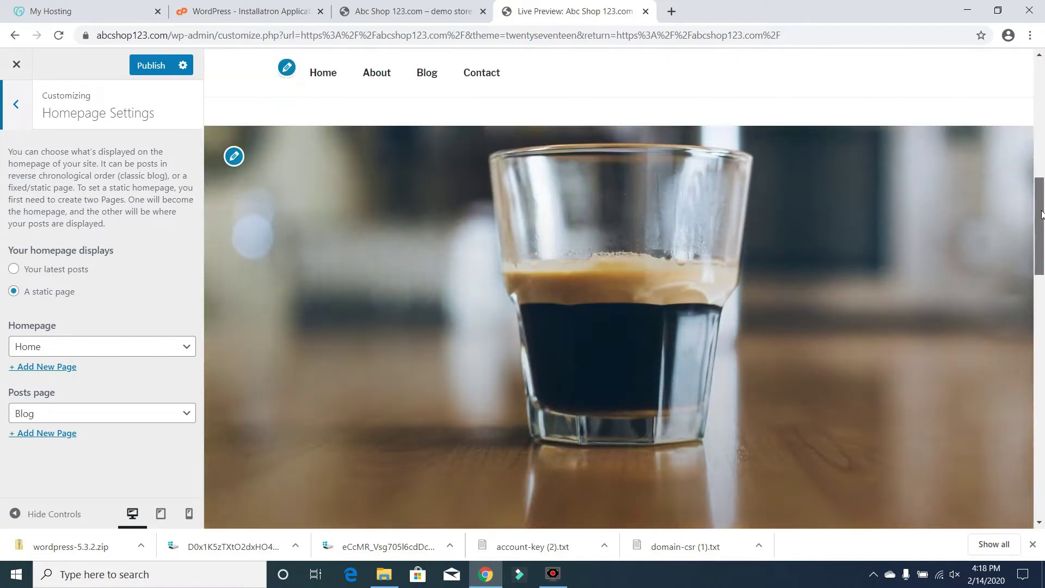
{"action": "left_click", "coordinate": [45, 268]}
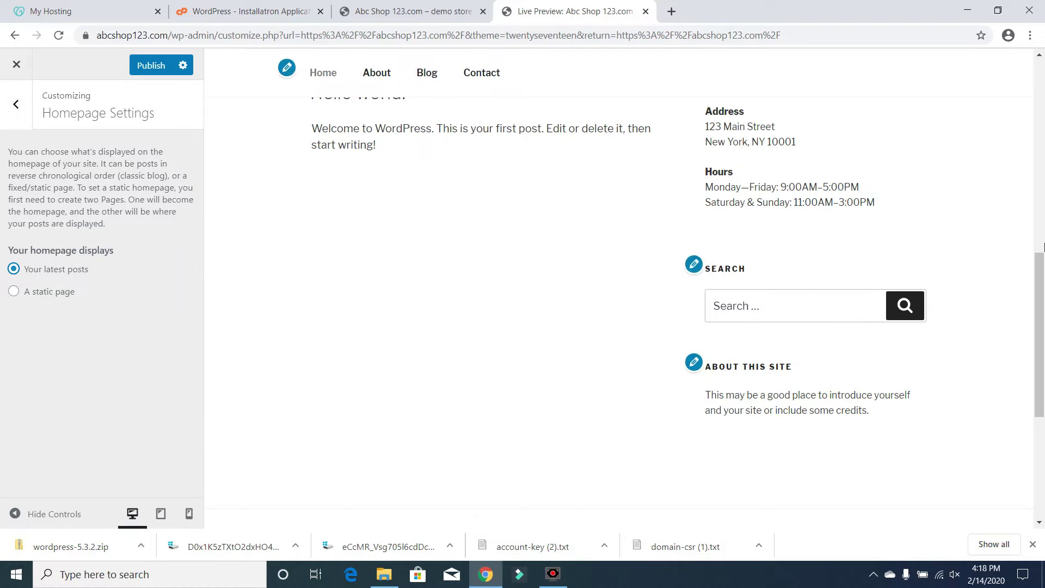
{"action": "left_click_drag", "start_coordinate": [1043, 261], "coordinate": [1021, 69]}
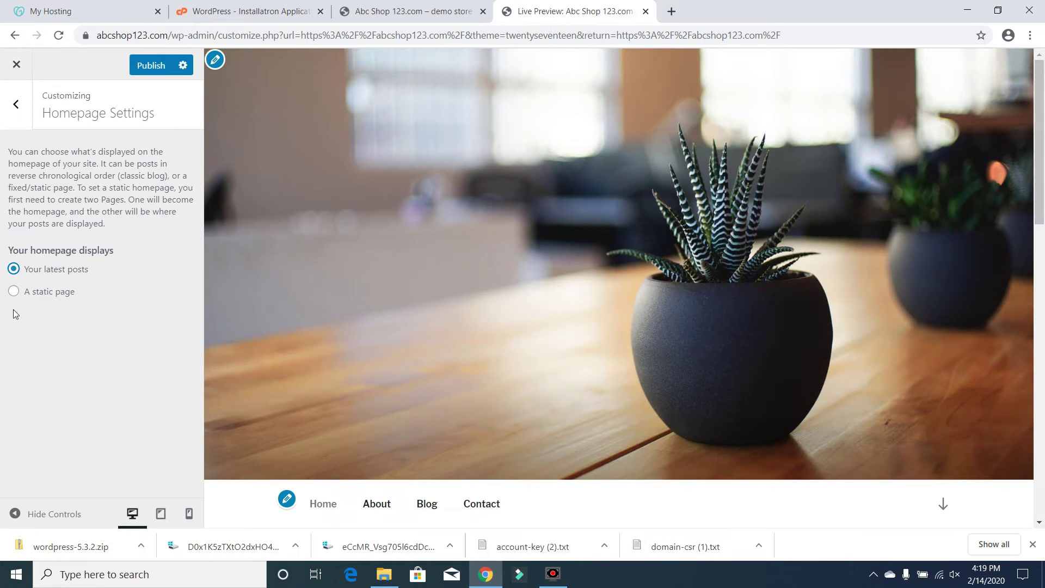
Switch the site to the installed Twenty Sixteen theme, activate and publish it, and leave the customizer
{"action": "left_click", "coordinate": [16, 109]}
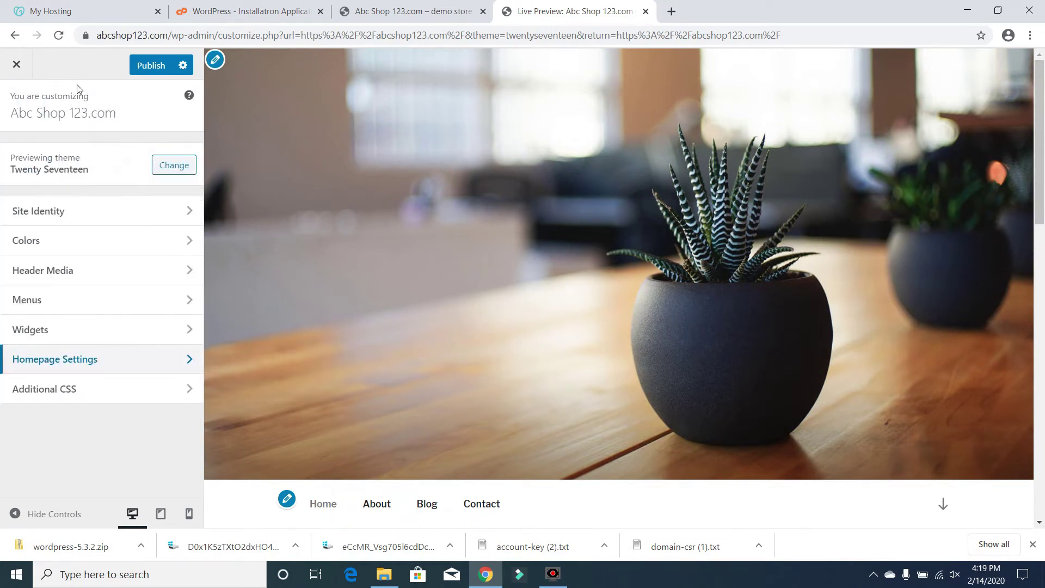
{"action": "left_click", "coordinate": [174, 165]}
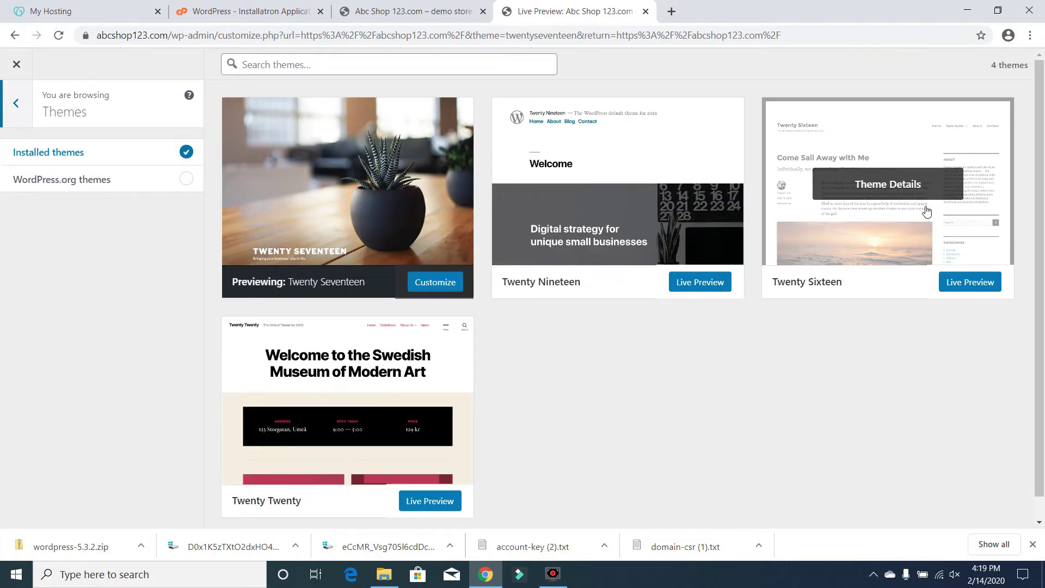
{"action": "left_click", "coordinate": [849, 251]}
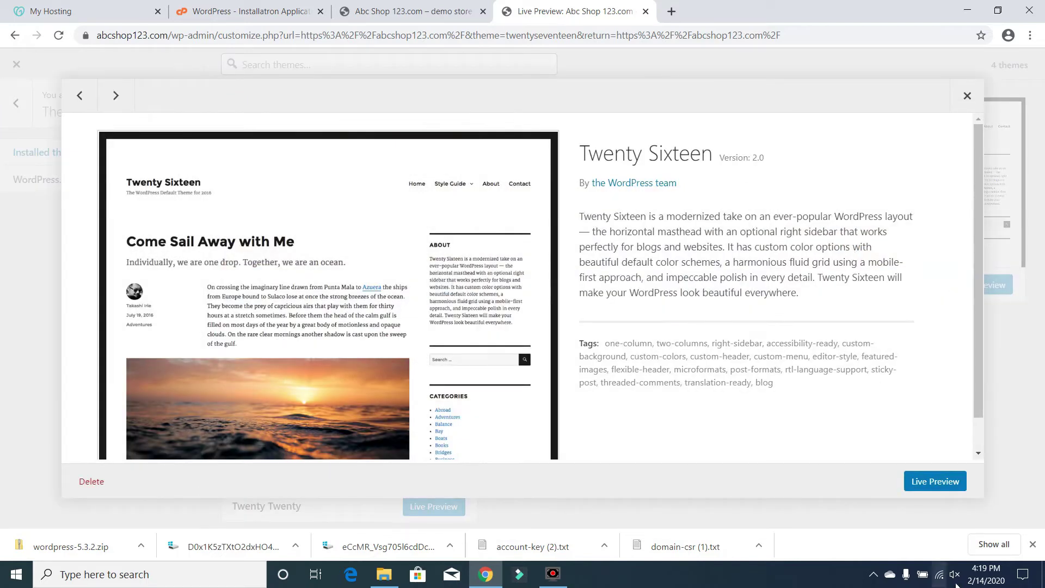
{"action": "left_click", "coordinate": [945, 483]}
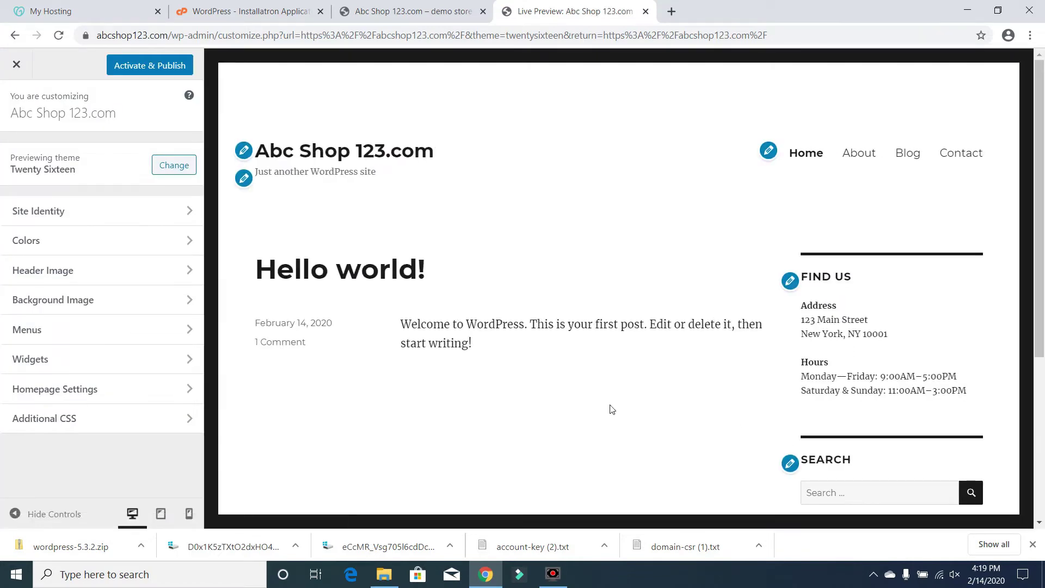
{"action": "left_click", "coordinate": [140, 65]}
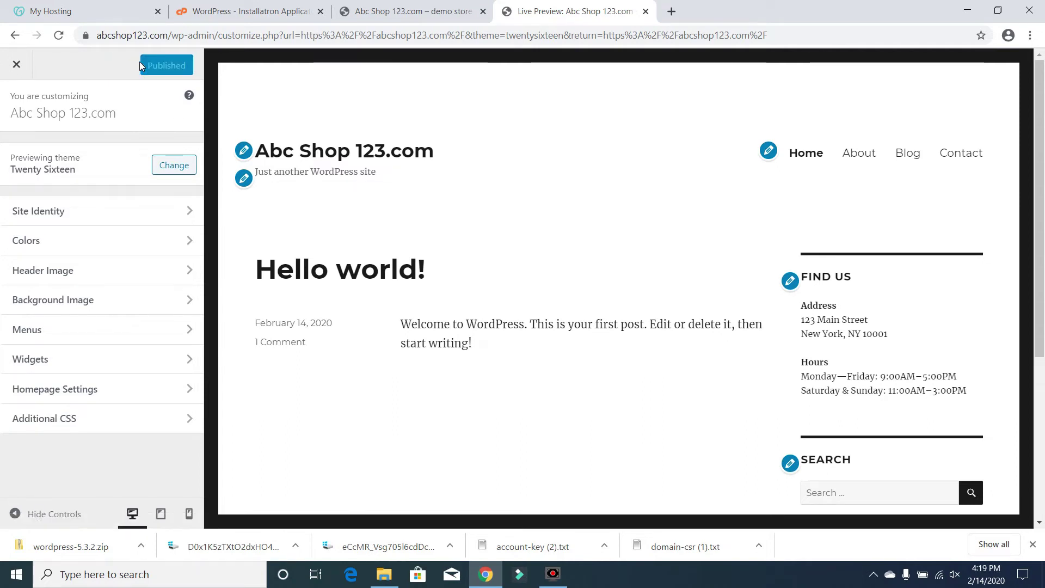
{"action": "left_click", "coordinate": [31, 63]}
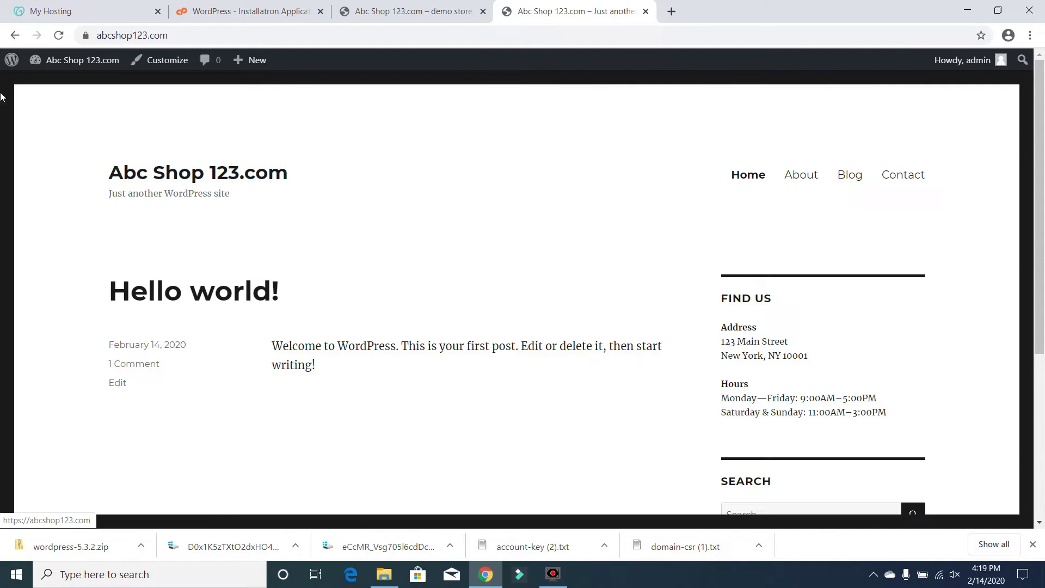
Open the theme management page and bring up the form for uploading a new .zip theme
{"action": "mouse_move", "coordinate": [71, 65]}
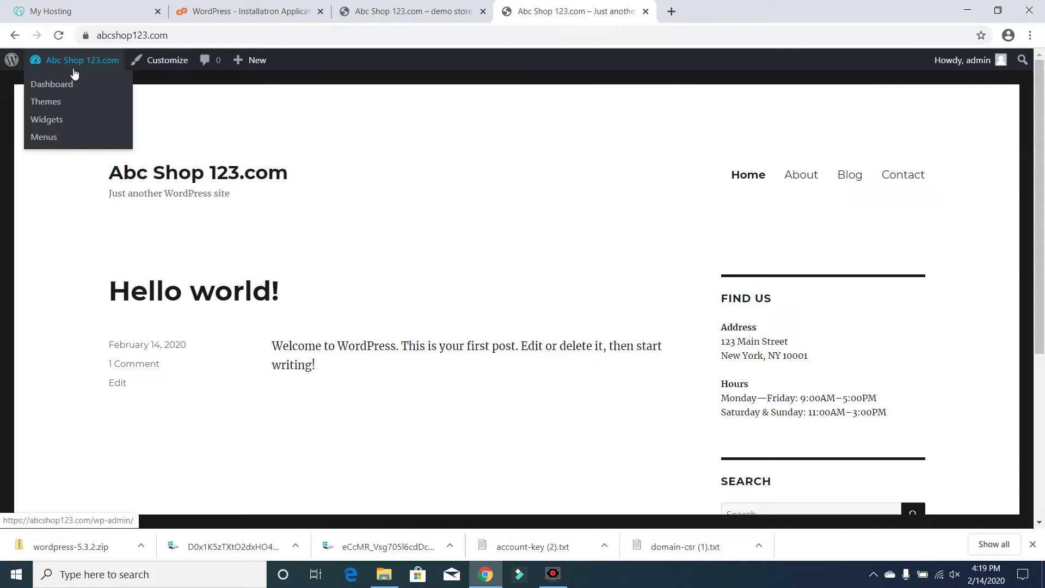
{"action": "left_click", "coordinate": [58, 104]}
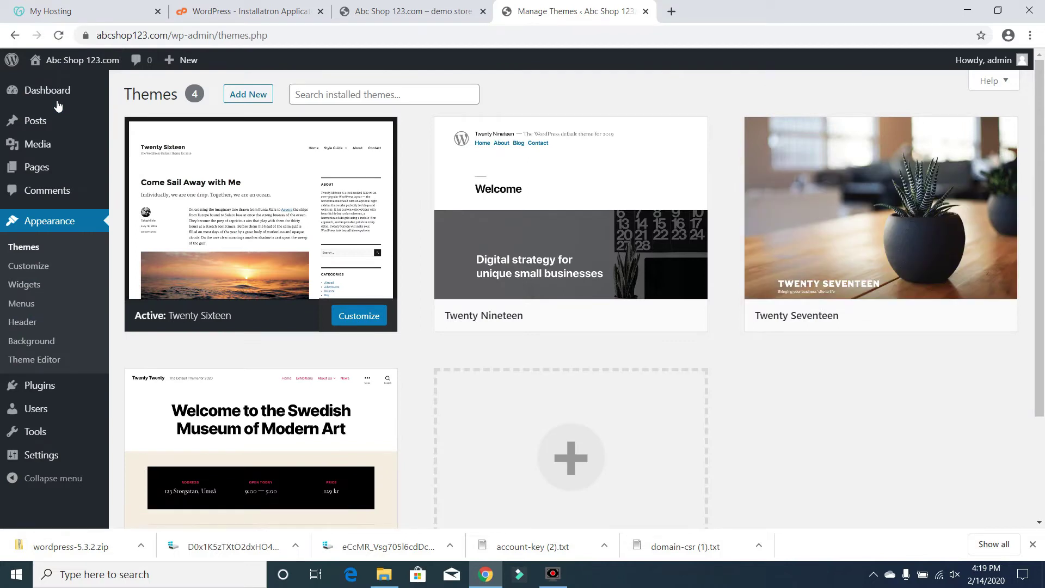
{"action": "mouse_move", "coordinate": [64, 66]}
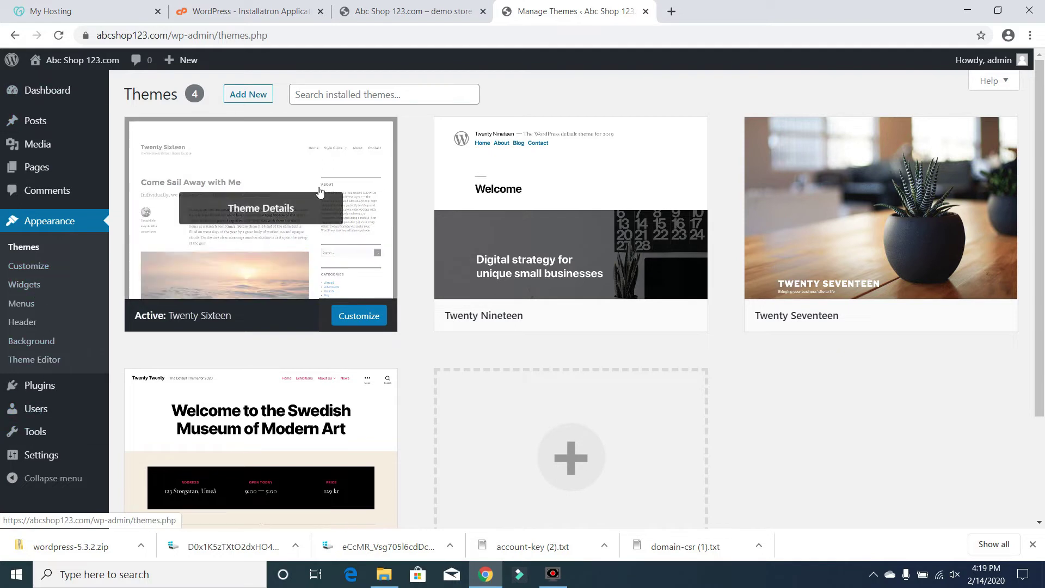
{"action": "left_click", "coordinate": [258, 93]}
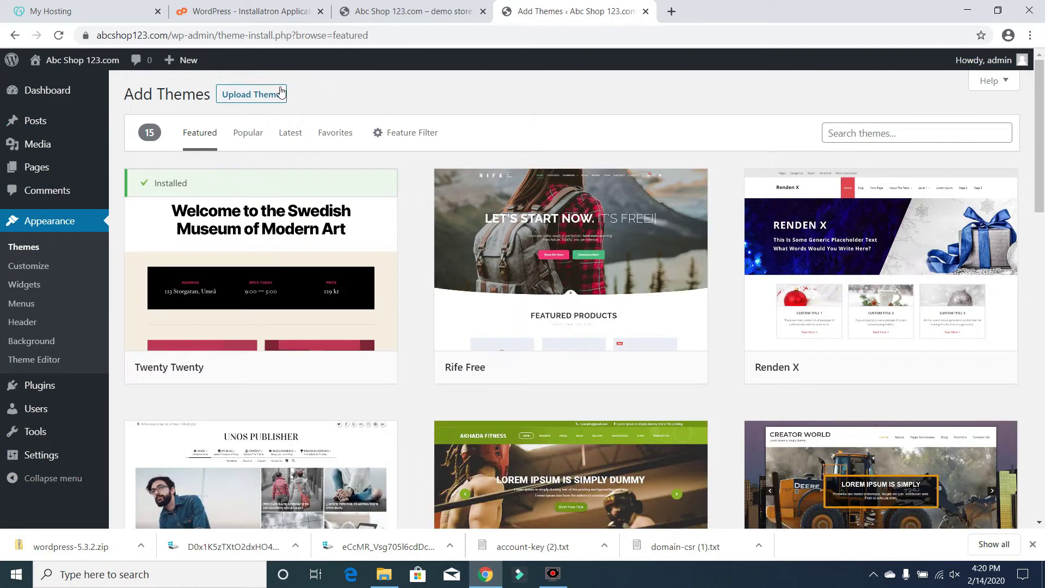
{"action": "left_click", "coordinate": [281, 95]}
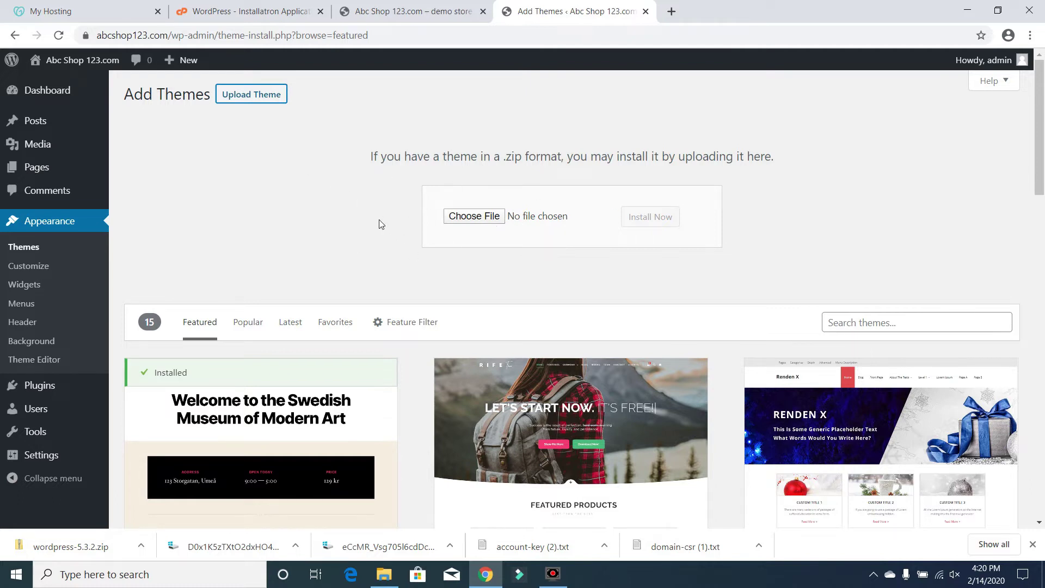
Filter the available themes by the E-Commerce subject and dismiss the browser's downloads bar
{"action": "scroll", "coordinate": [1040, 175], "scroll_direction": "down", "scroll_amount": 3}
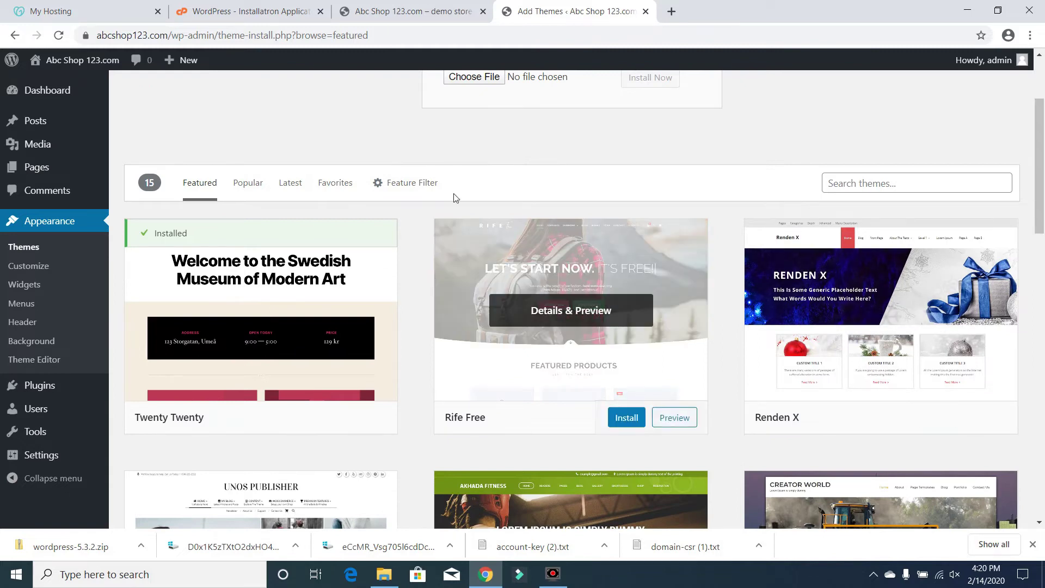
{"action": "left_click", "coordinate": [426, 183]}
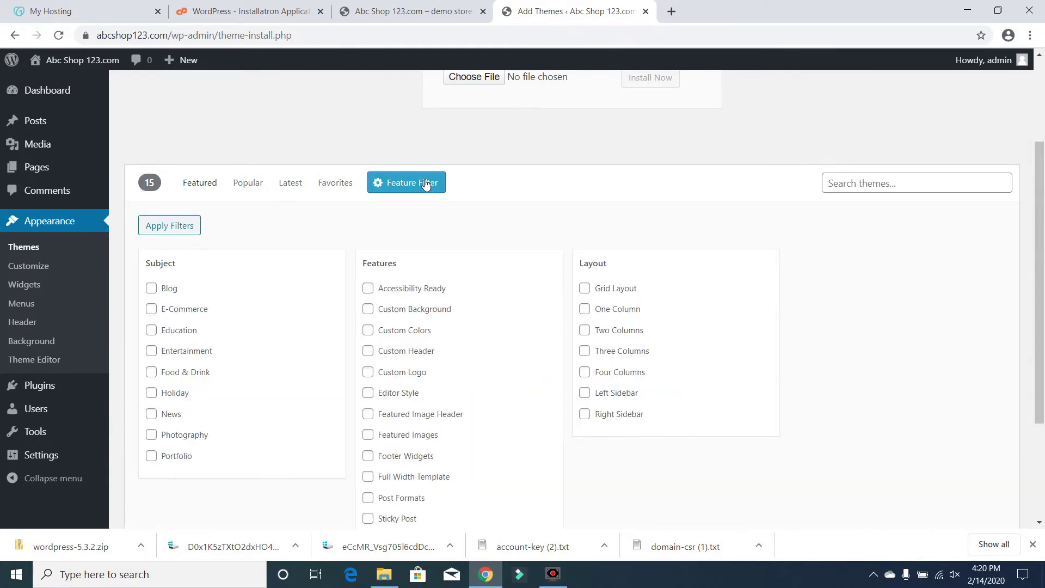
{"action": "left_click_drag", "start_coordinate": [1029, 234], "coordinate": [1042, 286]}
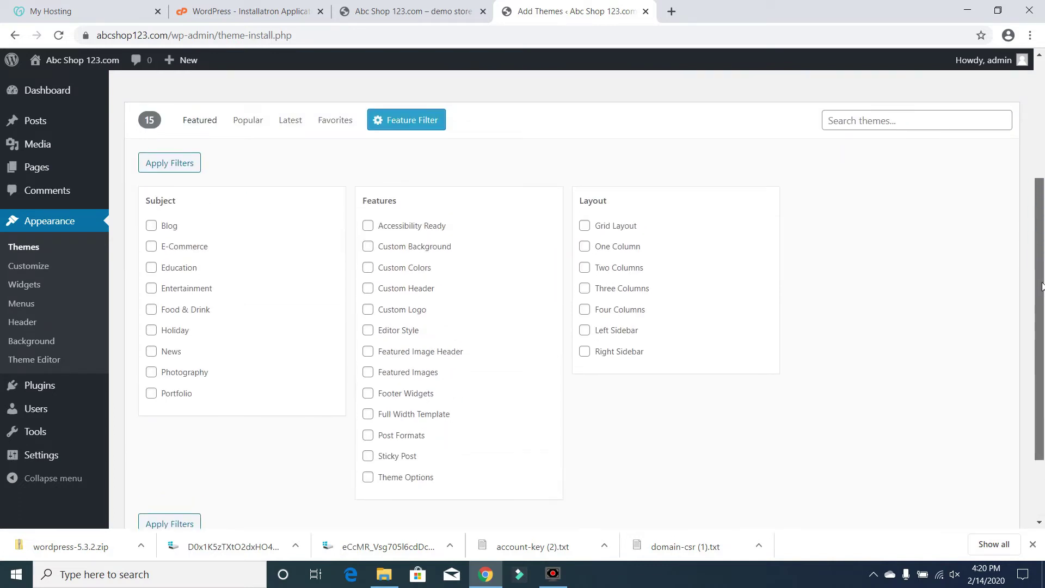
{"action": "left_click", "coordinate": [184, 251]}
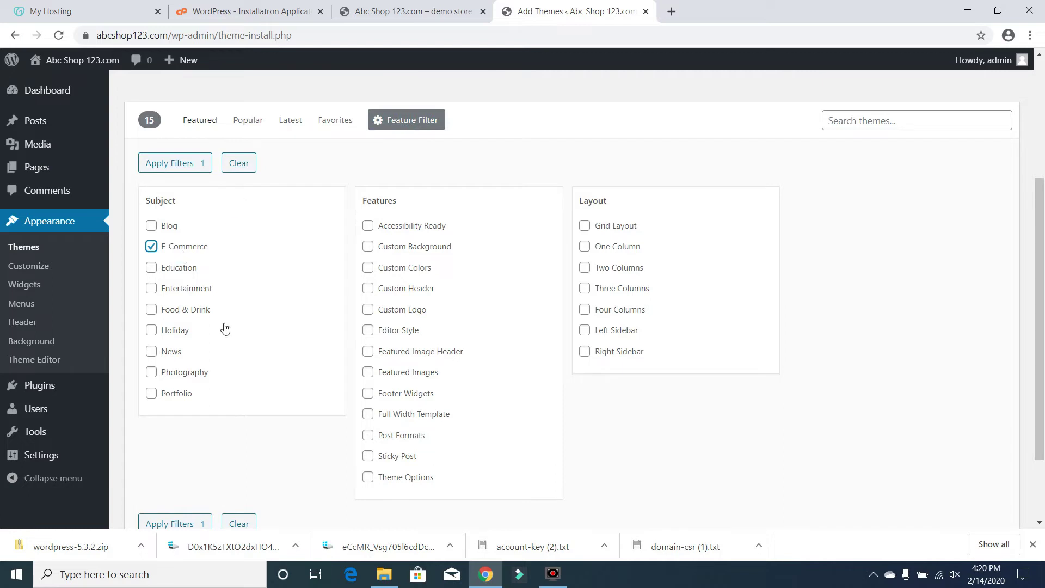
{"action": "left_click", "coordinate": [178, 524]}
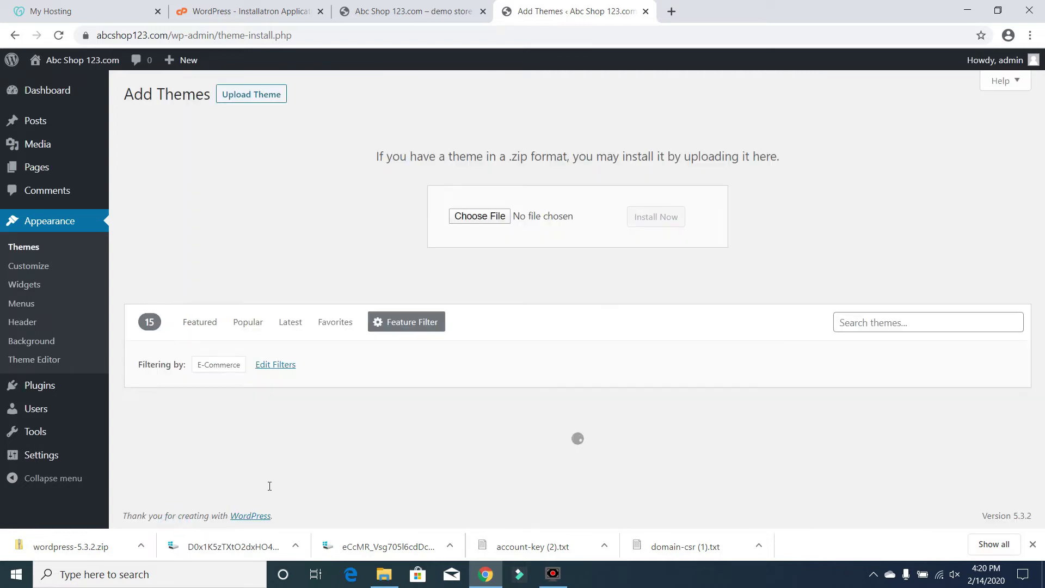
{"action": "left_click", "coordinate": [1033, 544]}
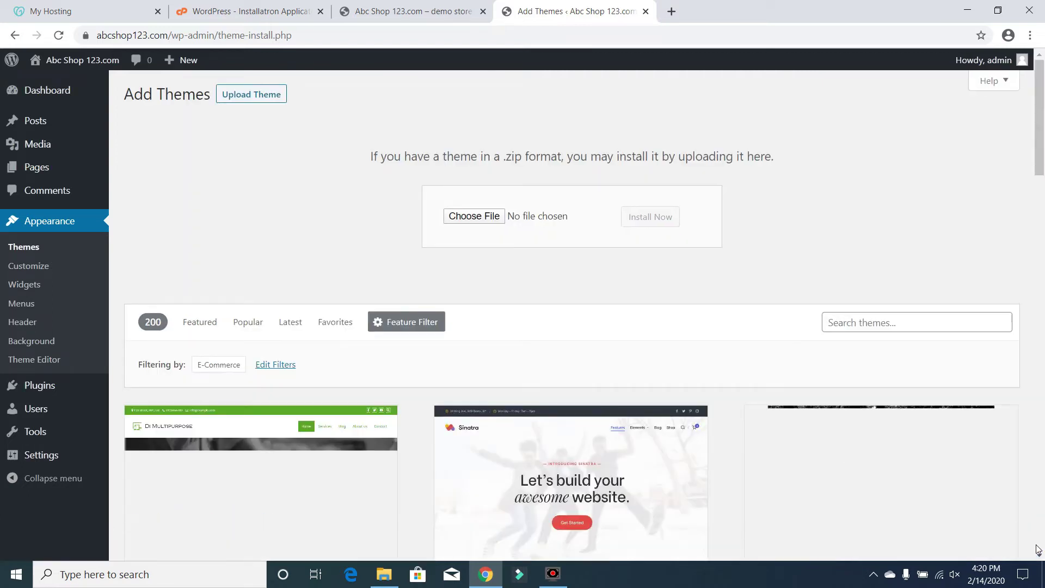
Browse the filtered themes, preview the Business Ecommerce theme, and return to the theme list
{"action": "left_click_drag", "start_coordinate": [1044, 141], "coordinate": [1044, 296]}
{"action": "scroll", "coordinate": [1044, 296], "scroll_direction": "up", "scroll_amount": 2}
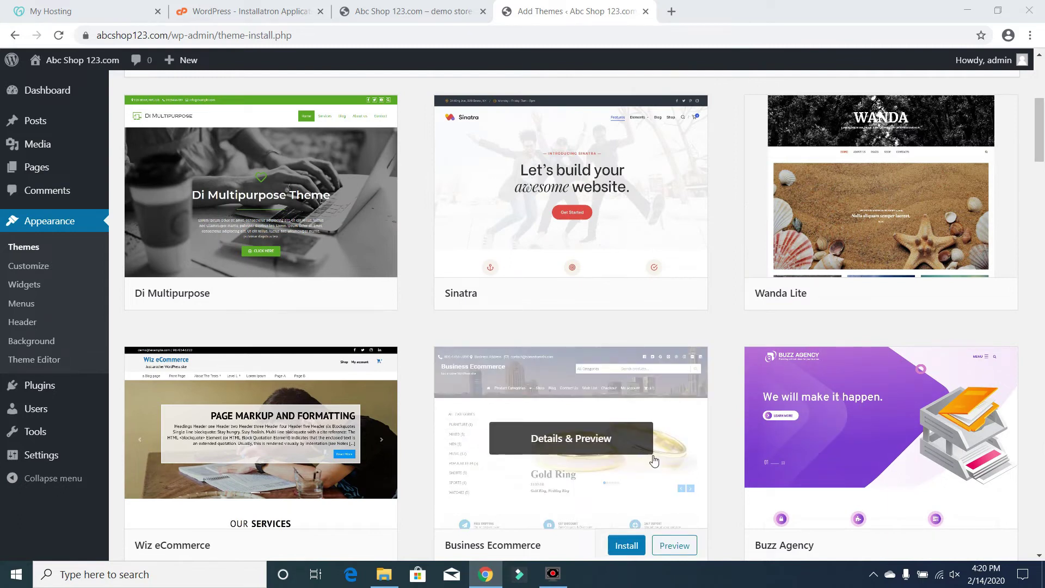
{"action": "left_click", "coordinate": [662, 481]}
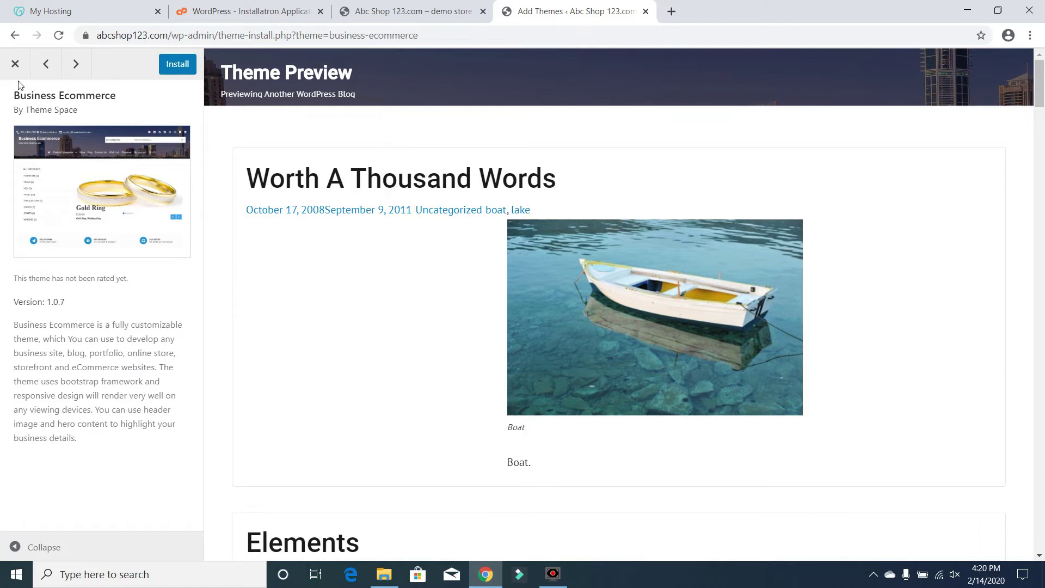
{"action": "left_click", "coordinate": [16, 64]}
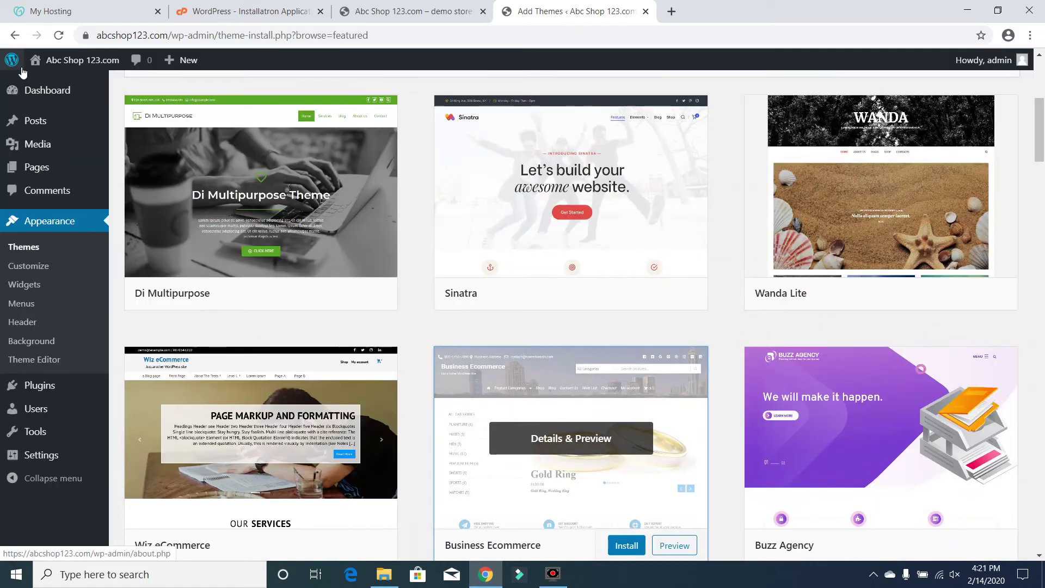
Find the Shopping Mart theme further down the list, preview it, and return to the theme list
{"action": "mouse_move", "coordinate": [806, 270]}
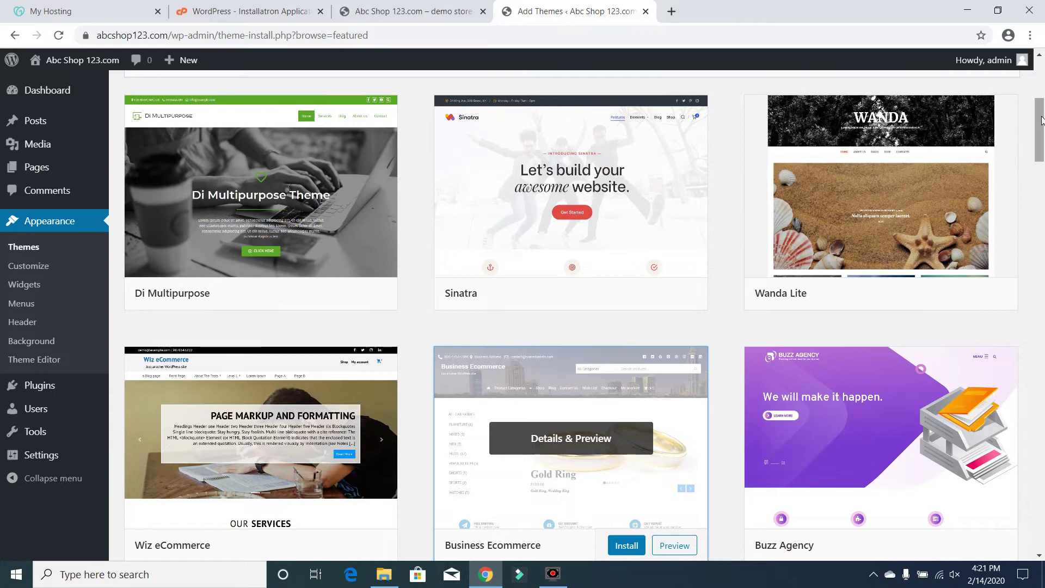
{"action": "left_click_drag", "start_coordinate": [1041, 122], "coordinate": [1043, 238]}
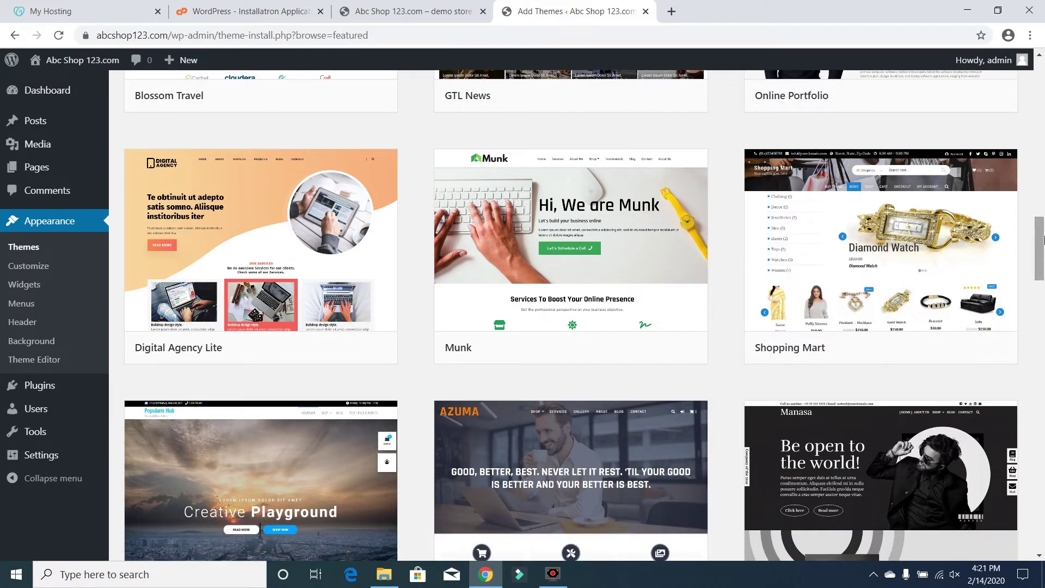
{"action": "mouse_move", "coordinate": [928, 275]}
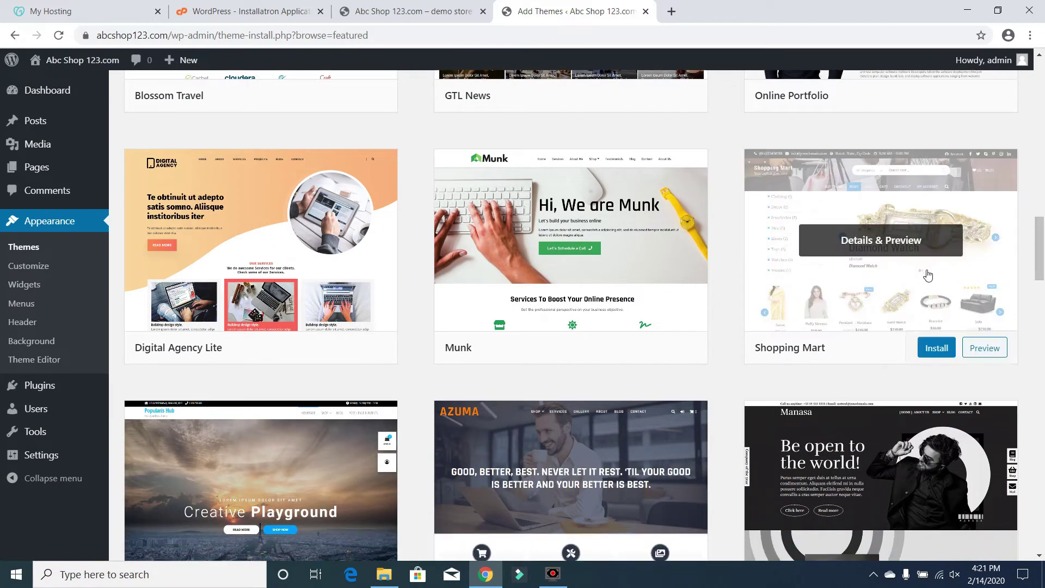
{"action": "left_click", "coordinate": [985, 348]}
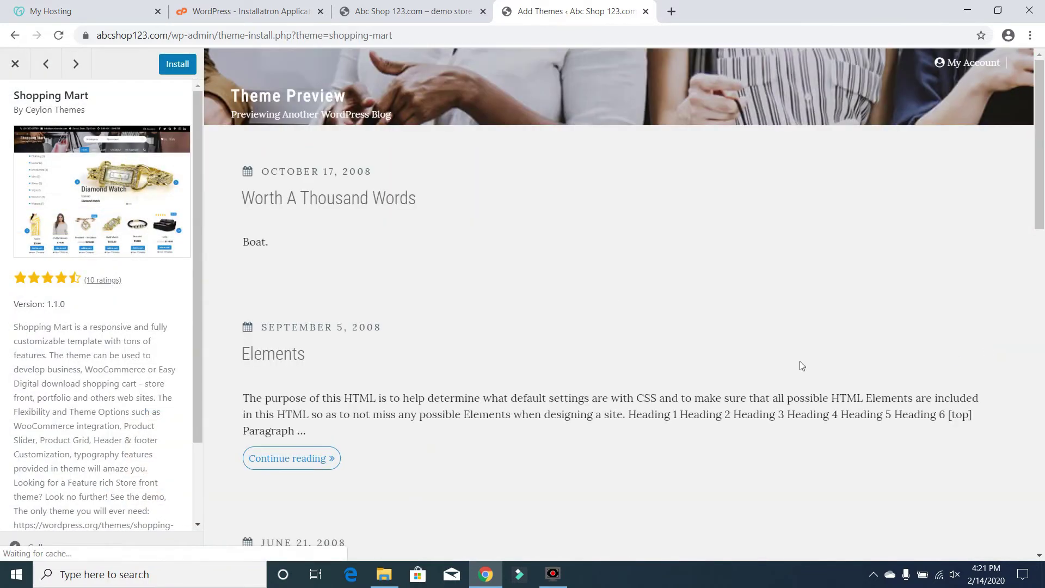
{"action": "left_click_drag", "start_coordinate": [1040, 226], "coordinate": [1007, 112]}
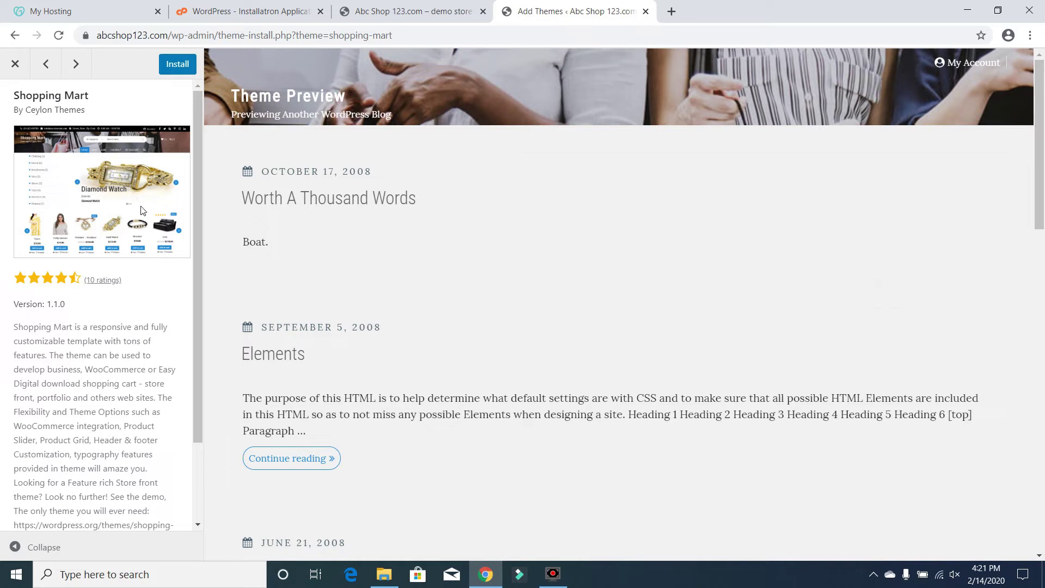
{"action": "left_click", "coordinate": [16, 64]}
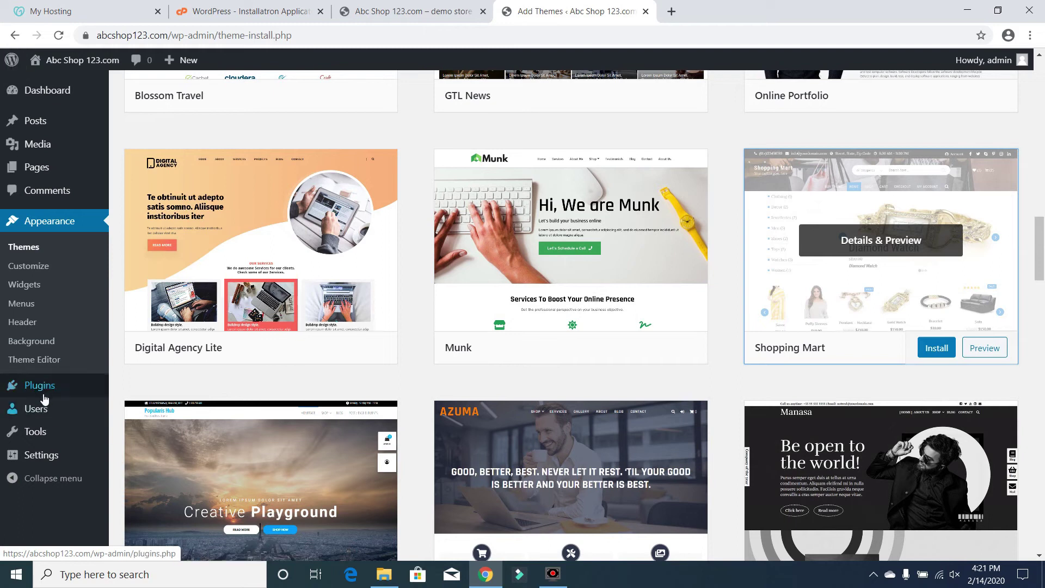
Delete the Akismet Anti-Spam and Hello Dolly plugins together with a bulk action on the installed plugins
{"action": "mouse_move", "coordinate": [46, 397]}
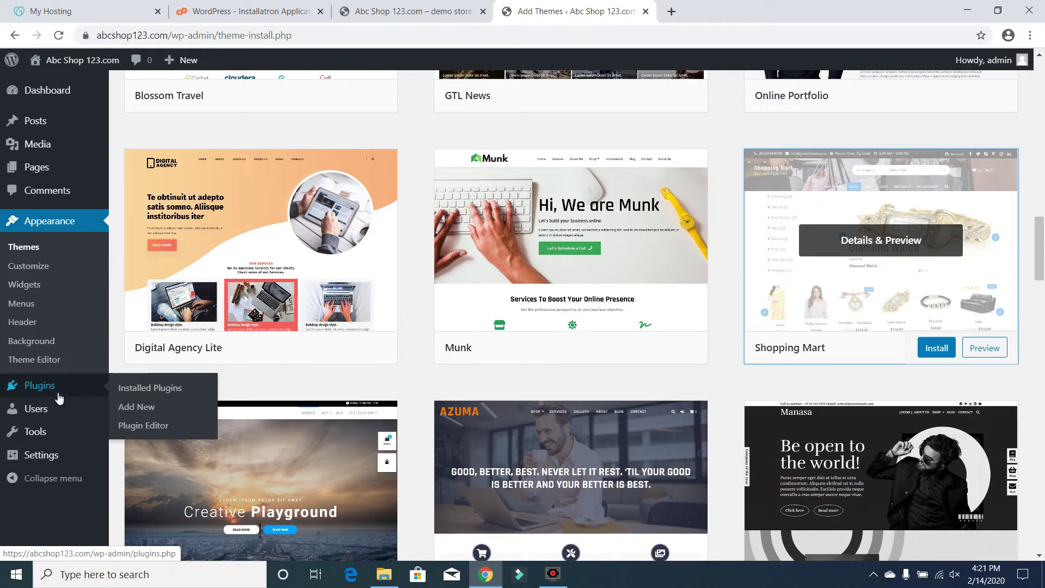
{"action": "left_click", "coordinate": [59, 398]}
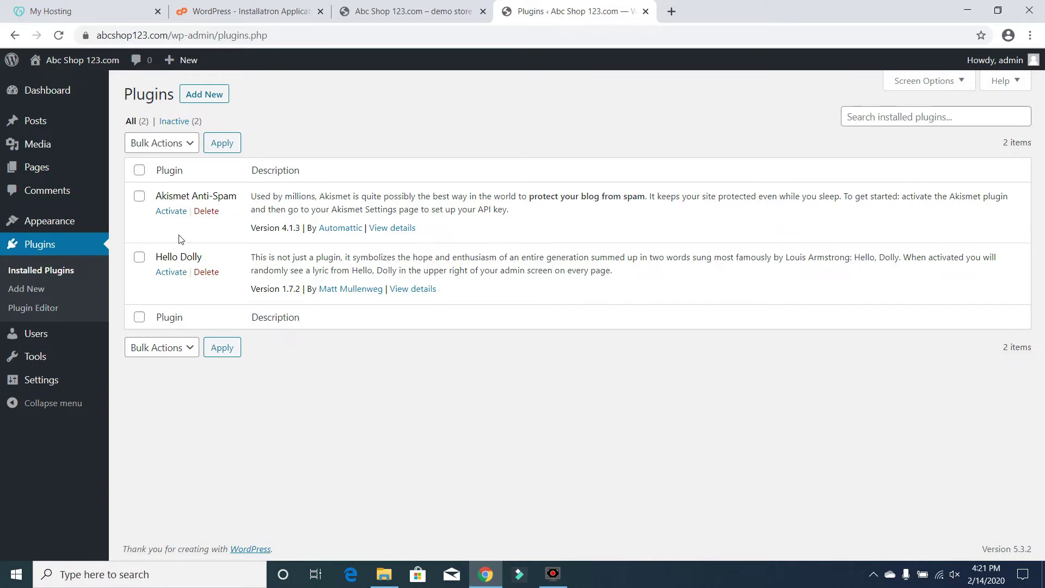
{"action": "left_click", "coordinate": [140, 169]}
{"action": "left_click", "coordinate": [189, 143]}
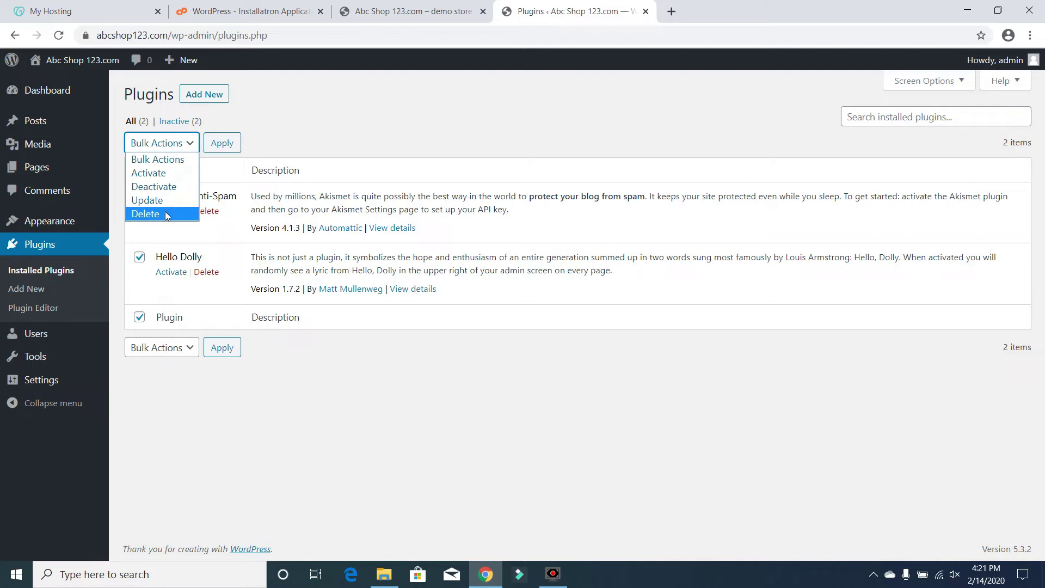
{"action": "left_click", "coordinate": [165, 214]}
{"action": "left_click", "coordinate": [223, 150]}
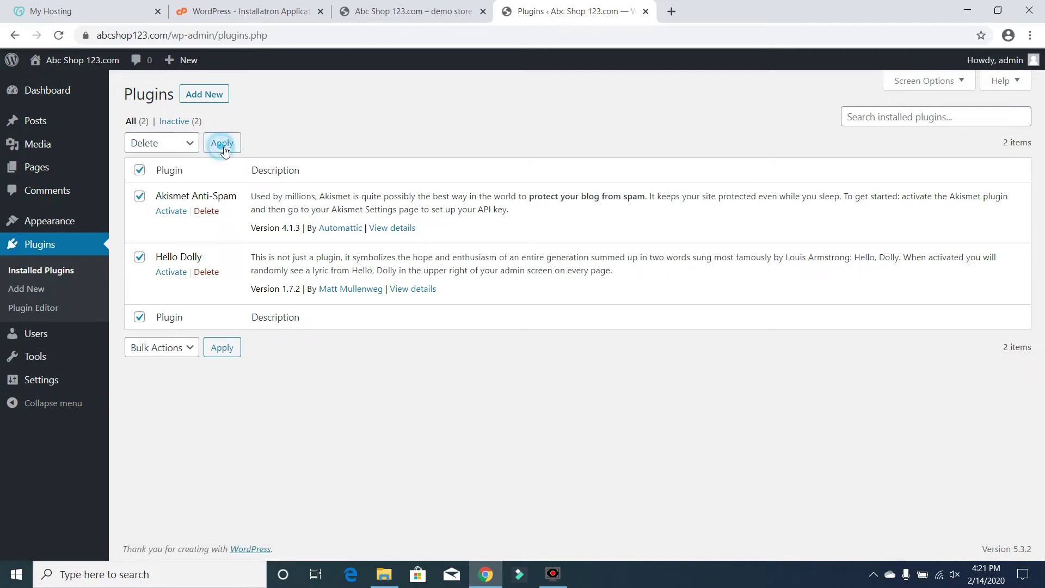
{"action": "left_click", "coordinate": [589, 126]}
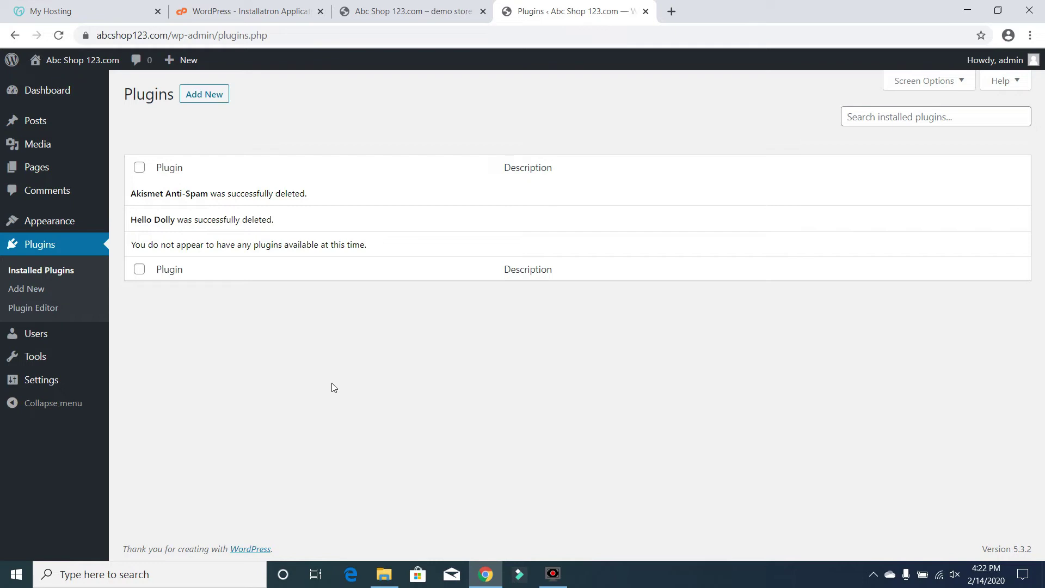
Change the site title in the general settings to "Abc Shop 123"
{"action": "left_click", "coordinate": [54, 384]}
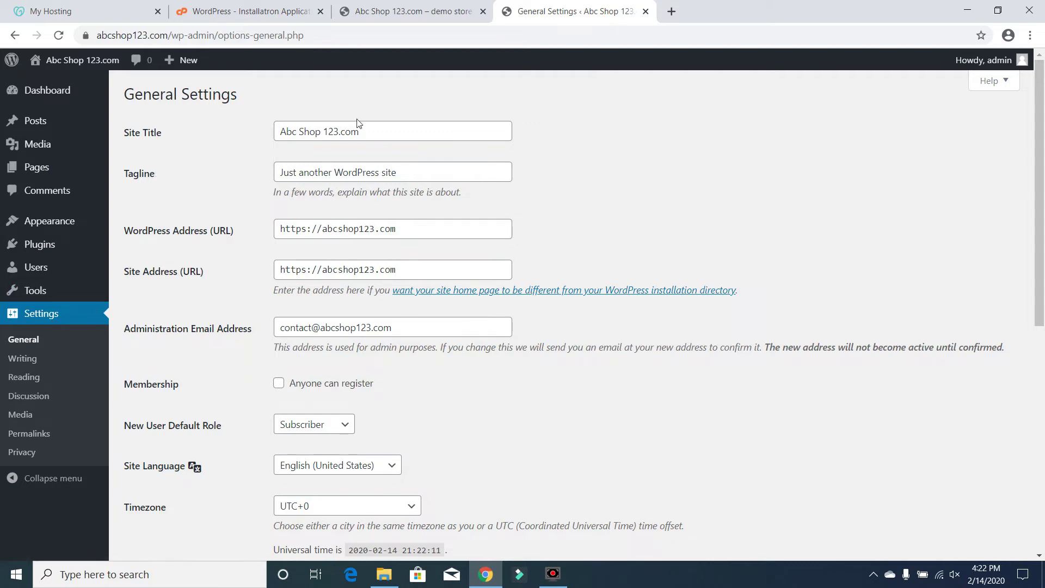
{"action": "left_click", "coordinate": [375, 142]}
{"action": "key", "text": "BackSpace"}
{"action": "key", "text": "BackSpace"}
{"action": "key", "text": "BackSpace"}
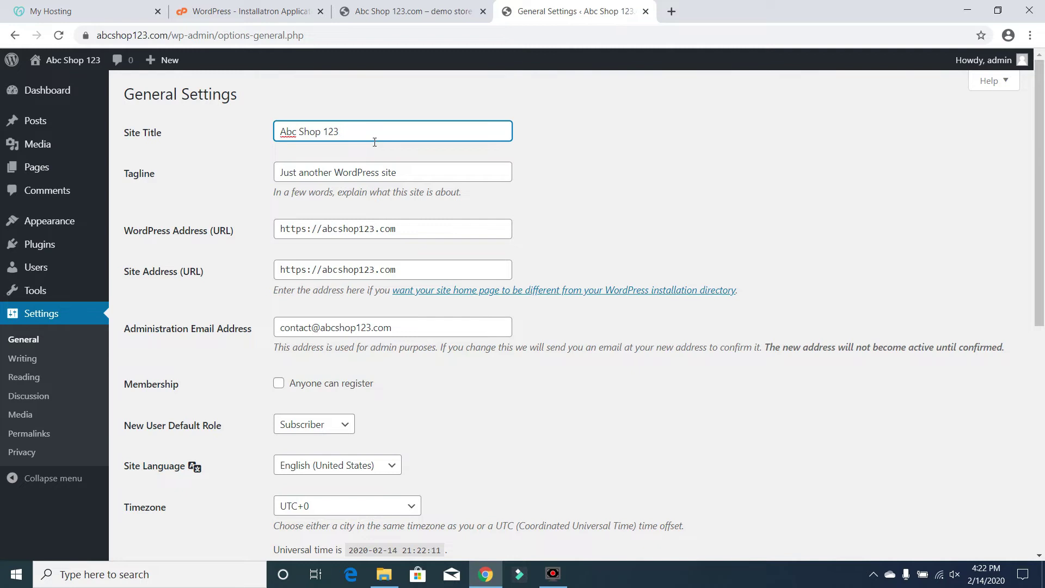
Replace the site's default tagline with new text beginning "demo show"
{"action": "left_click", "coordinate": [423, 184]}
{"action": "key", "text": "BackSpace"}
{"action": "key", "text": "BackSpace"}
{"action": "key", "text": "BackSpace"}
{"action": "key", "text": "BackSpace"}
{"action": "key", "text": "BackSpace"}
{"action": "key", "text": "BackSpace"}
{"action": "key", "text": "BackSpace"}
{"action": "key", "text": "BackSpace"}
{"action": "key", "text": "BackSpace"}
{"action": "key", "text": "BackSpace"}
{"action": "key", "text": "BackSpace"}
{"action": "key", "text": "BackSpace"}
{"action": "key", "text": "BackSpace"}
{"action": "key", "text": "BackSpace"}
{"action": "key", "text": "BackSpace"}
{"action": "key", "text": "BackSpace"}
{"action": "key", "text": "BackSpace"}
{"action": "key", "text": "BackSpace"}
{"action": "key", "text": "BackSpace"}
{"action": "key", "text": "BackSpace"}
{"action": "key", "text": "BackSpace"}
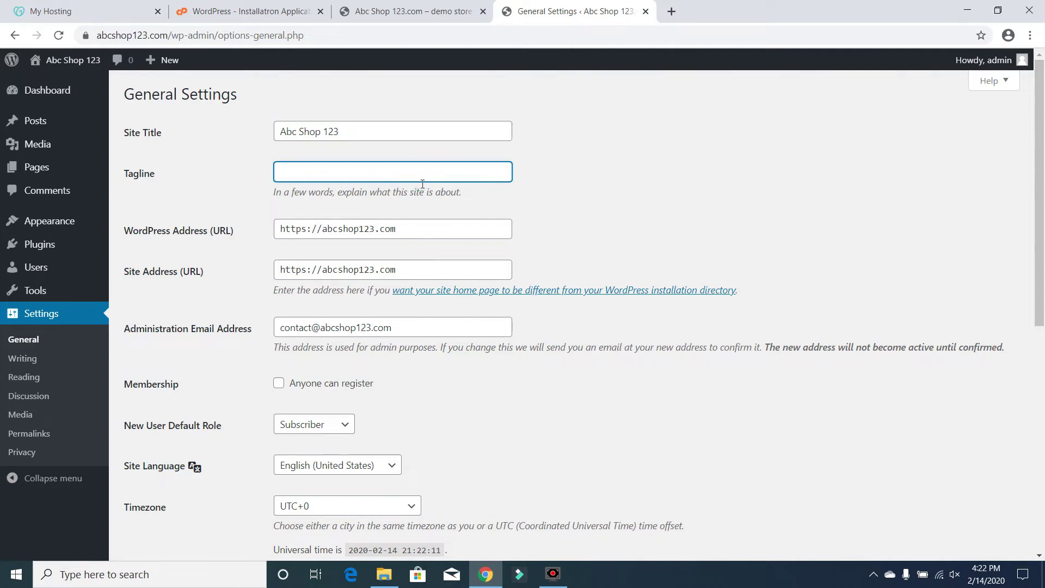
{"action": "type", "text": "demo show tutoti"}
{"action": "key", "text": "BackSpace"}
{"action": "scroll", "coordinate": [582, 308], "scroll_direction": "down", "scroll_amount": 2}
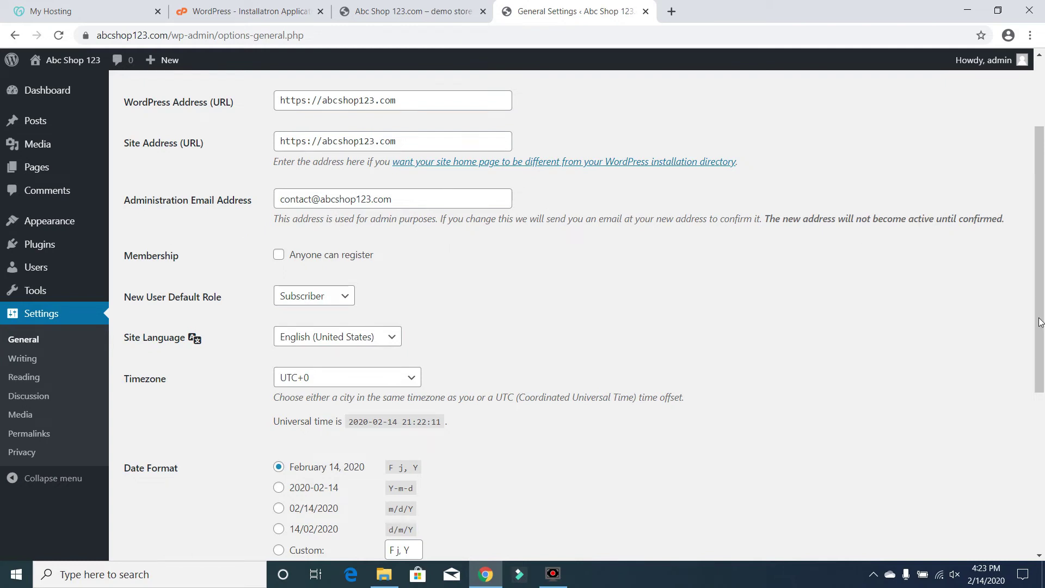
Look through the available default roles for new users in the general settings, leaving the choice unchanged
{"action": "scroll", "coordinate": [1037, 300], "scroll_direction": "down", "scroll_amount": 2}
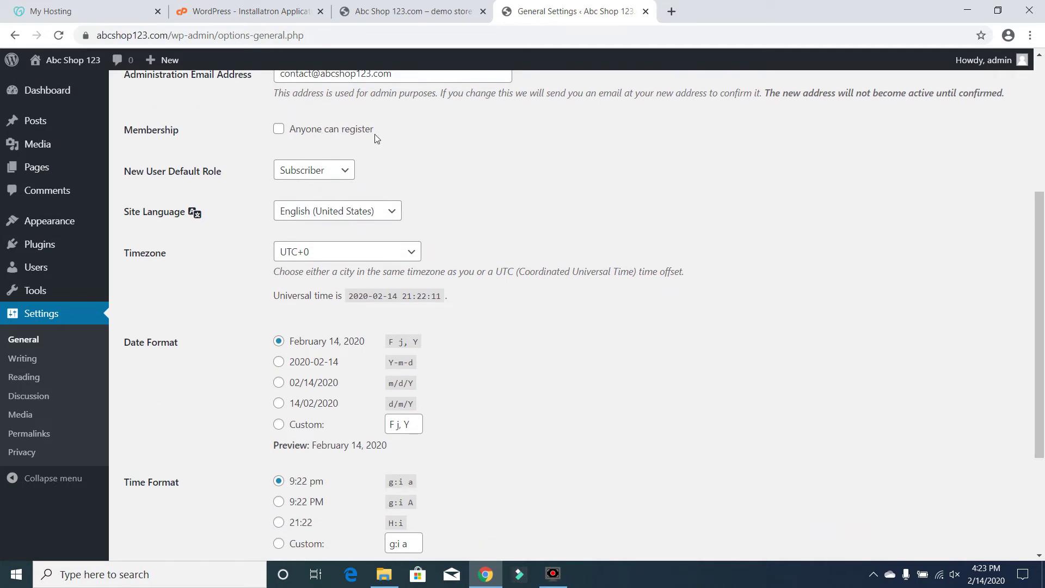
{"action": "left_click", "coordinate": [344, 170]}
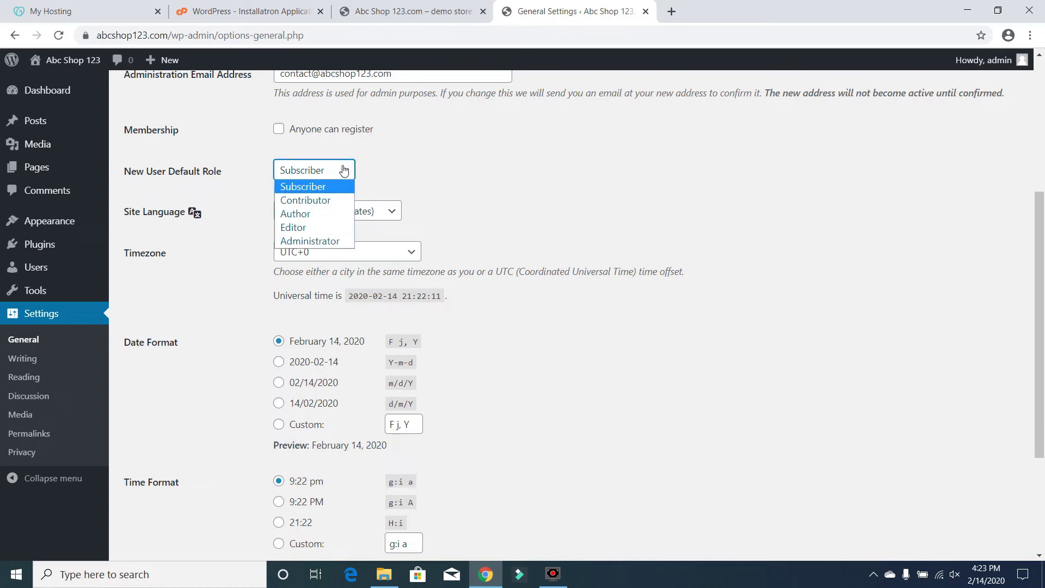
{"action": "left_click", "coordinate": [484, 152]}
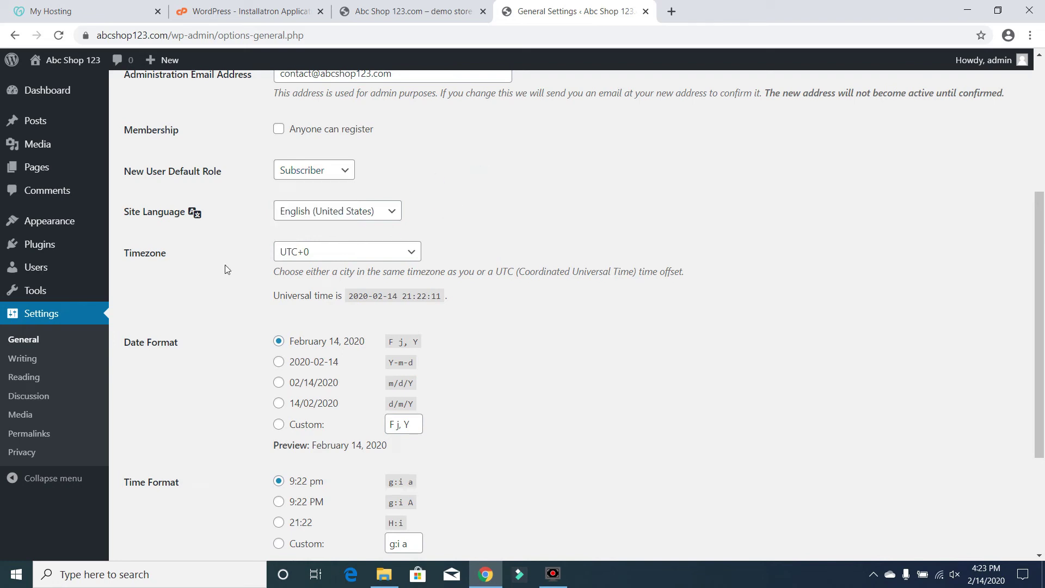
Choose UTC-6 as the site's timezone and replace it with the city Los Angeles
{"action": "left_click", "coordinate": [374, 257]}
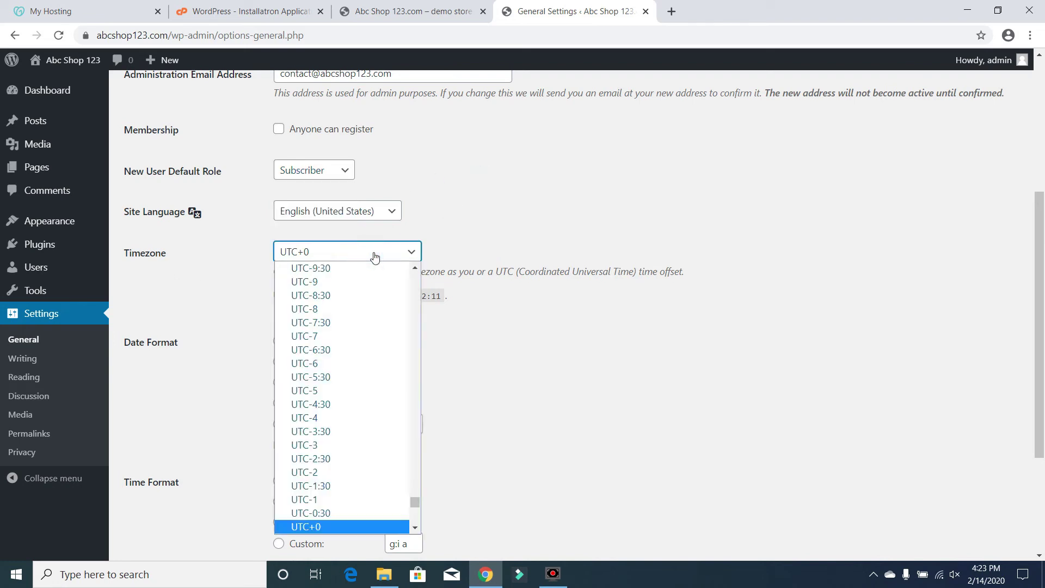
{"action": "left_click", "coordinate": [377, 364]}
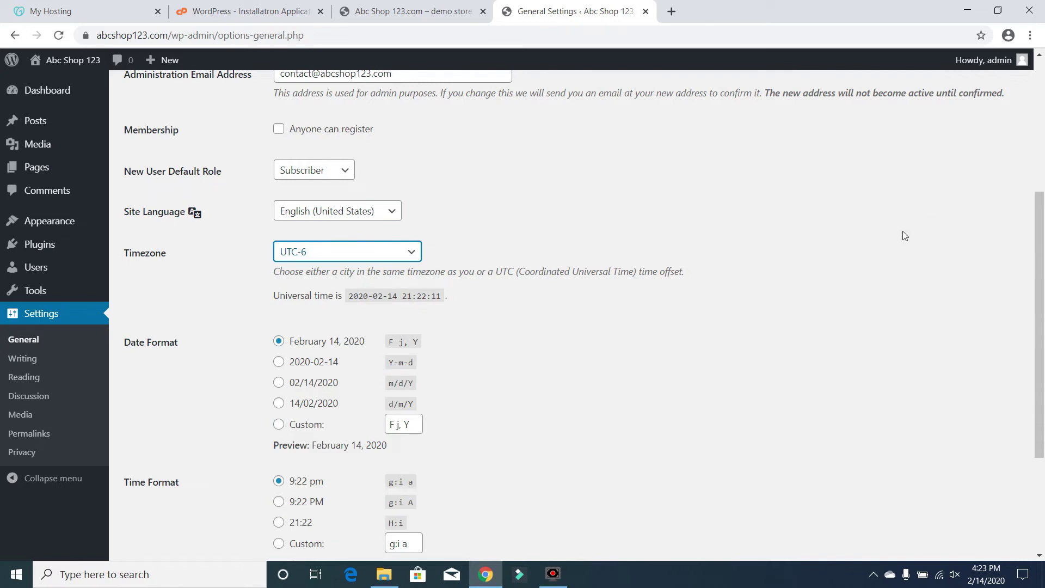
{"action": "scroll", "coordinate": [1041, 257], "scroll_direction": "down", "scroll_amount": 3}
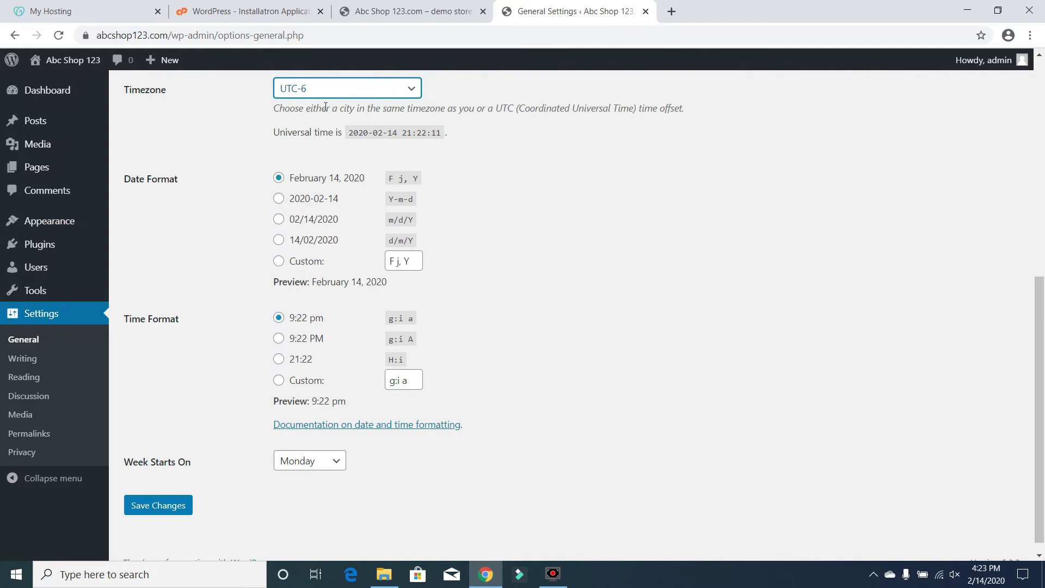
{"action": "left_click", "coordinate": [359, 88]}
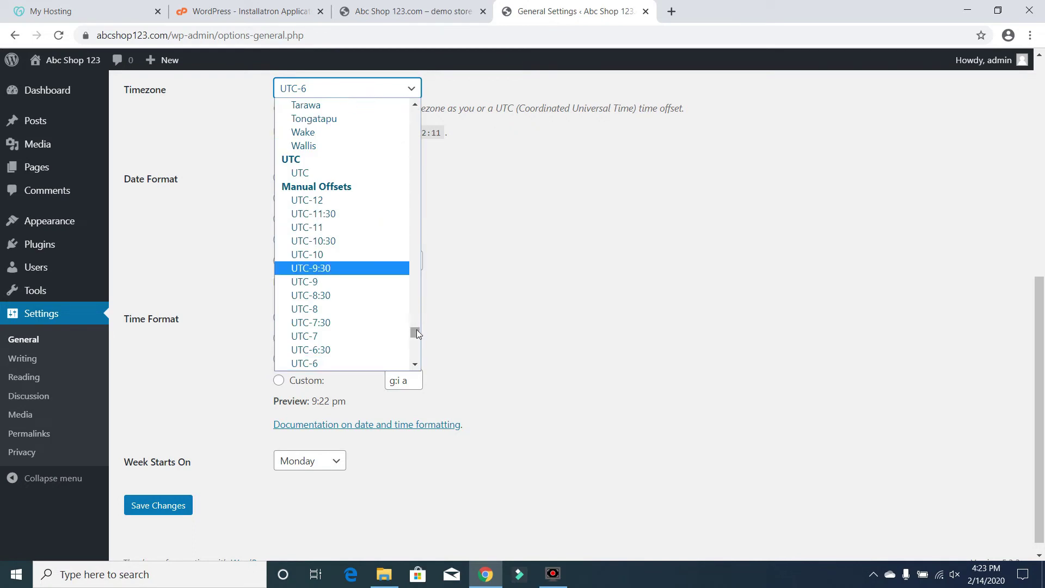
{"action": "left_click_drag", "start_coordinate": [416, 329], "coordinate": [447, 183]}
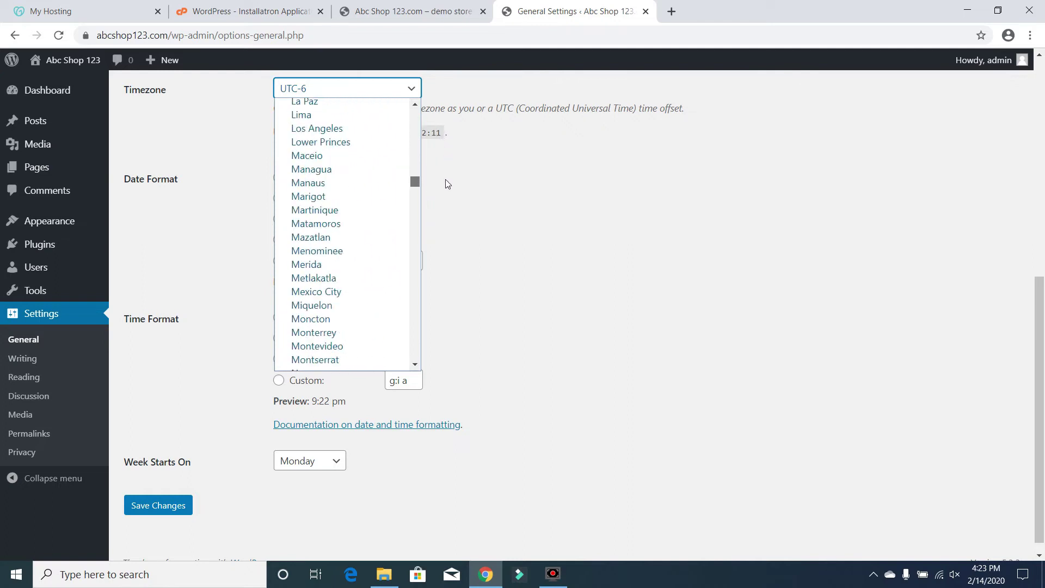
{"action": "left_click", "coordinate": [380, 131]}
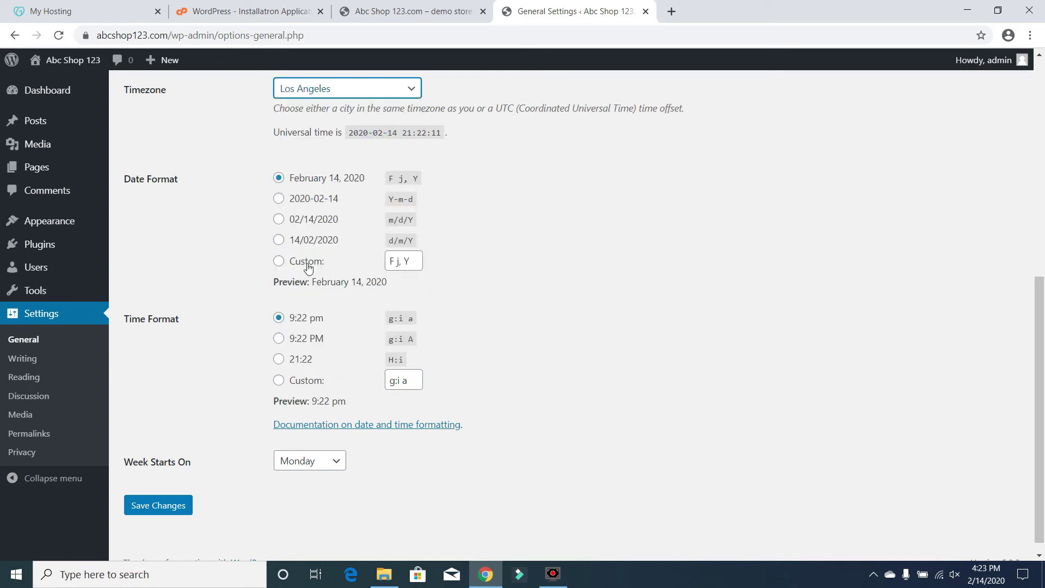
Set the time format to the uppercase AM/PM style (g:i A) and save the general settings
{"action": "left_click", "coordinate": [315, 341]}
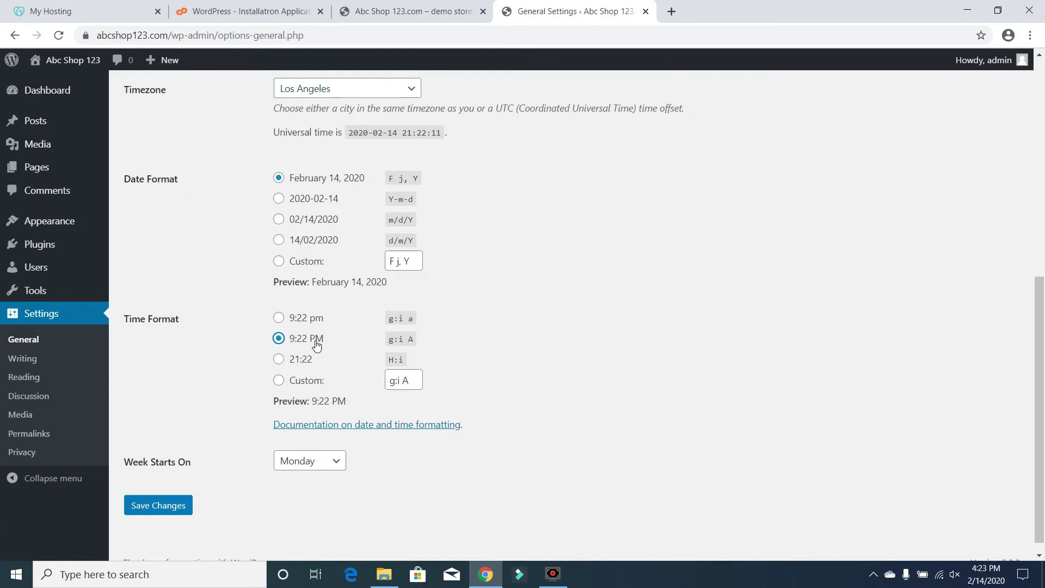
{"action": "left_click", "coordinate": [166, 513]}
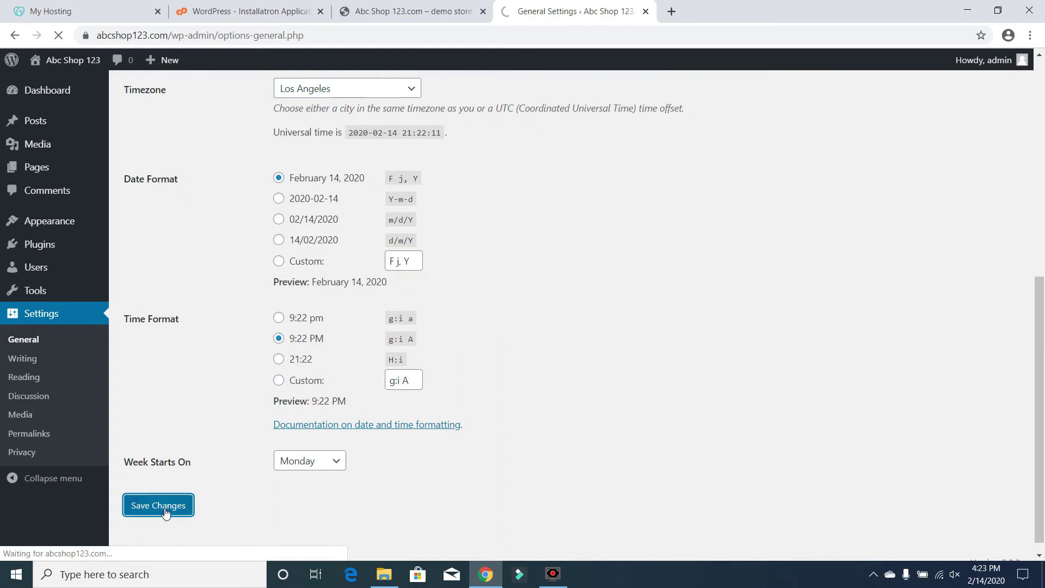
{"action": "left_click_drag", "start_coordinate": [1043, 190], "coordinate": [1043, 433]}
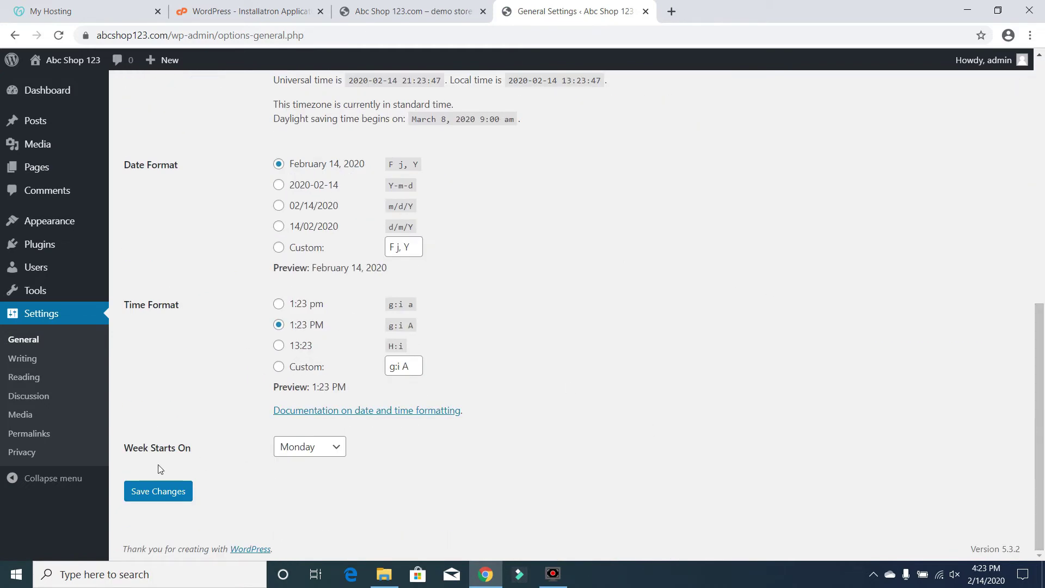
{"action": "left_click", "coordinate": [153, 493]}
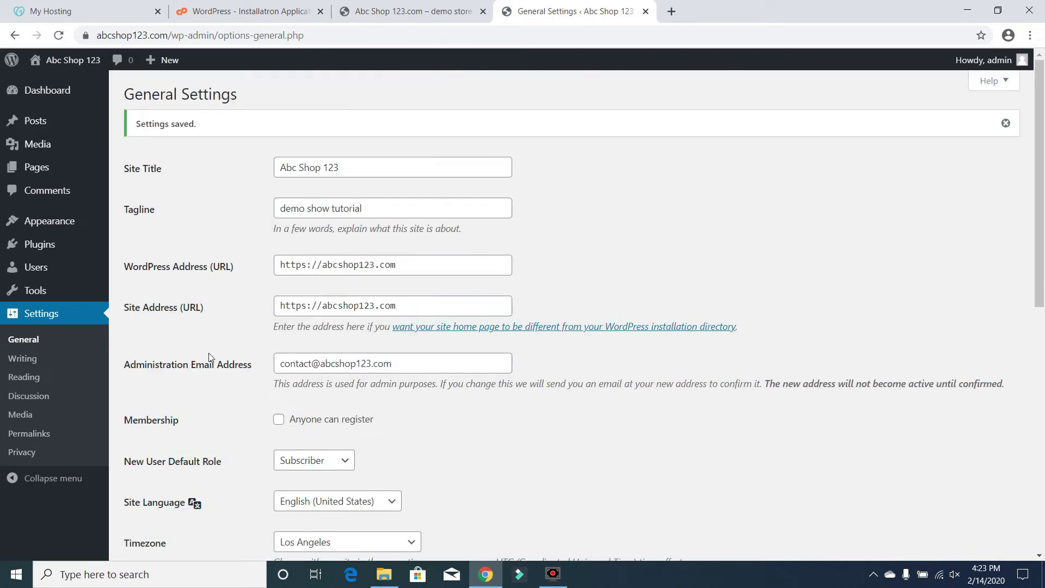
Open the writing settings and check which default post categories are available
{"action": "left_click", "coordinate": [23, 358]}
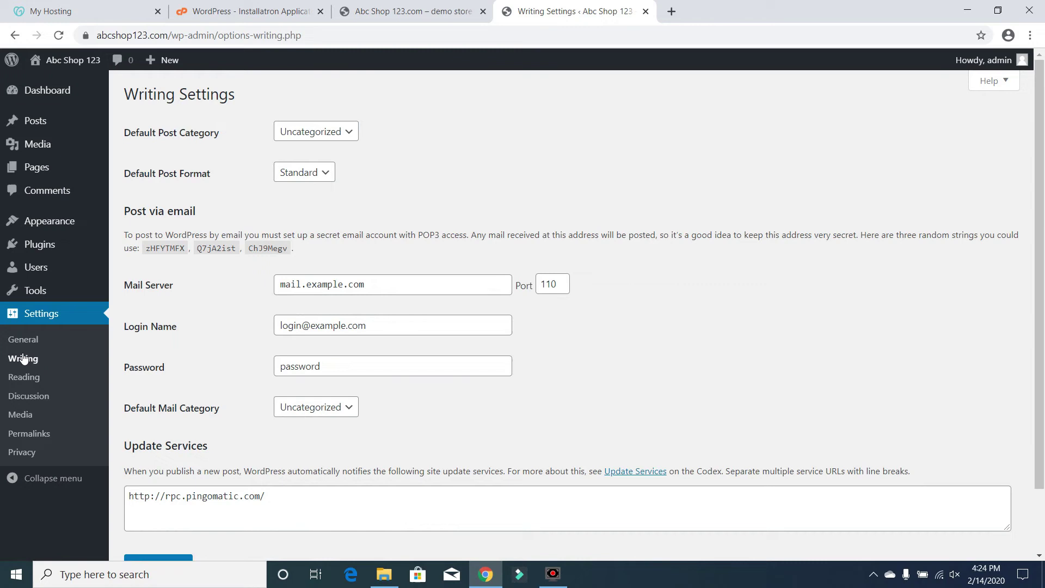
{"action": "left_click", "coordinate": [355, 132]}
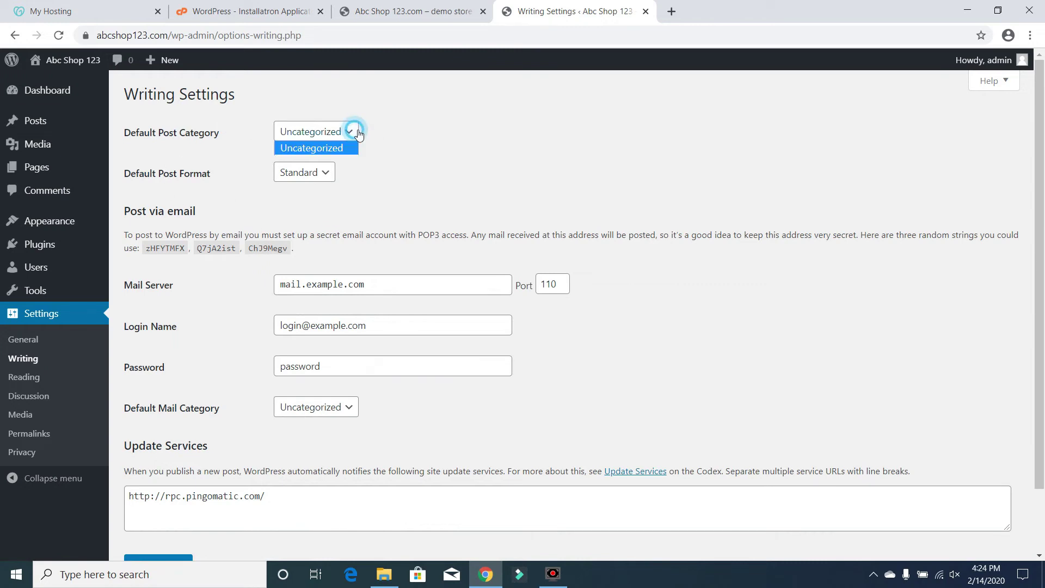
{"action": "left_click", "coordinate": [403, 164]}
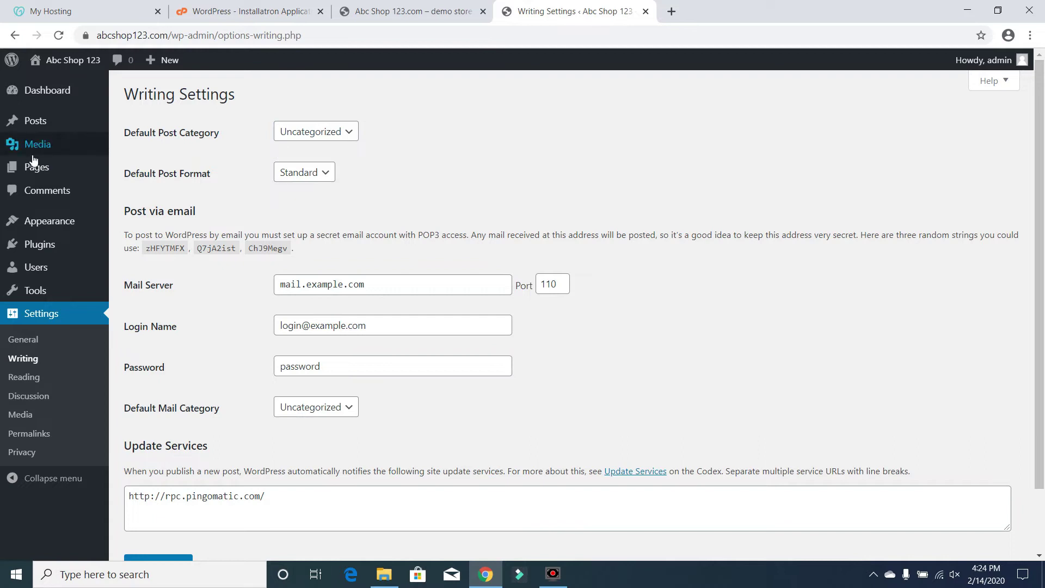
{"action": "mouse_move", "coordinate": [62, 122]}
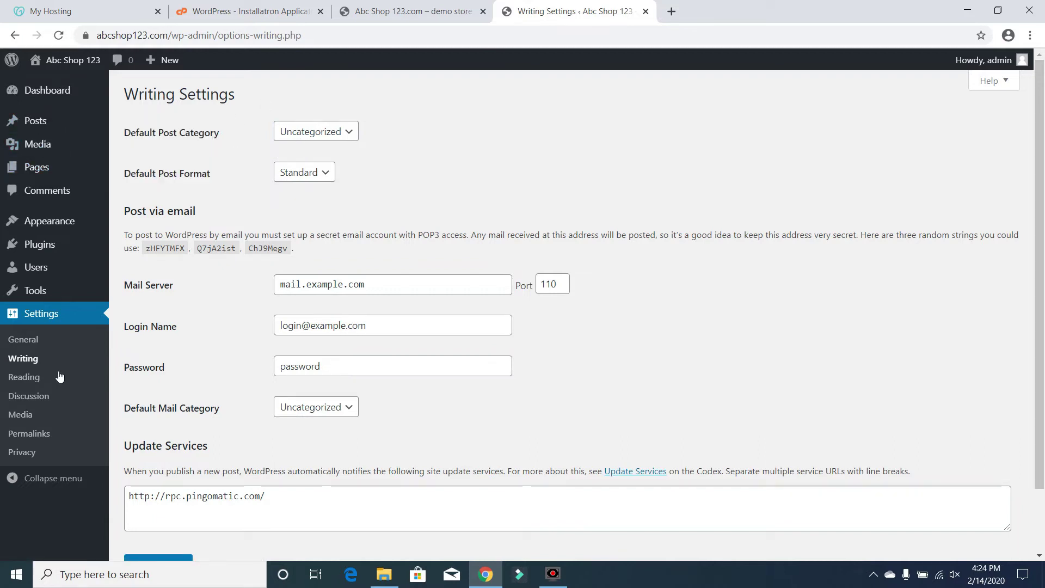
In the reading settings, make the homepage a static page with Home as homepage and Blog as posts page, and save
{"action": "left_click", "coordinate": [22, 376]}
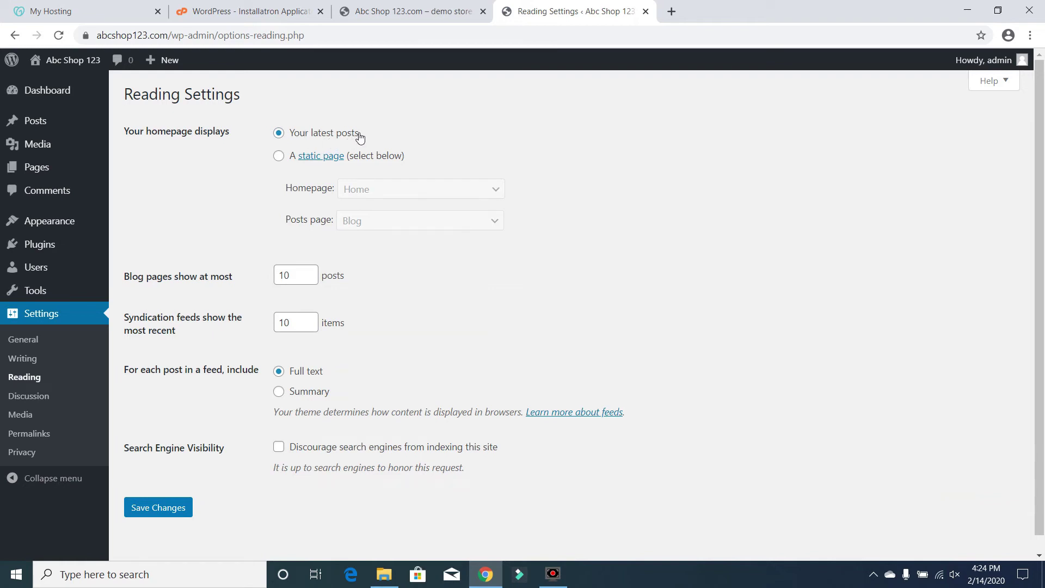
{"action": "left_click", "coordinate": [280, 157]}
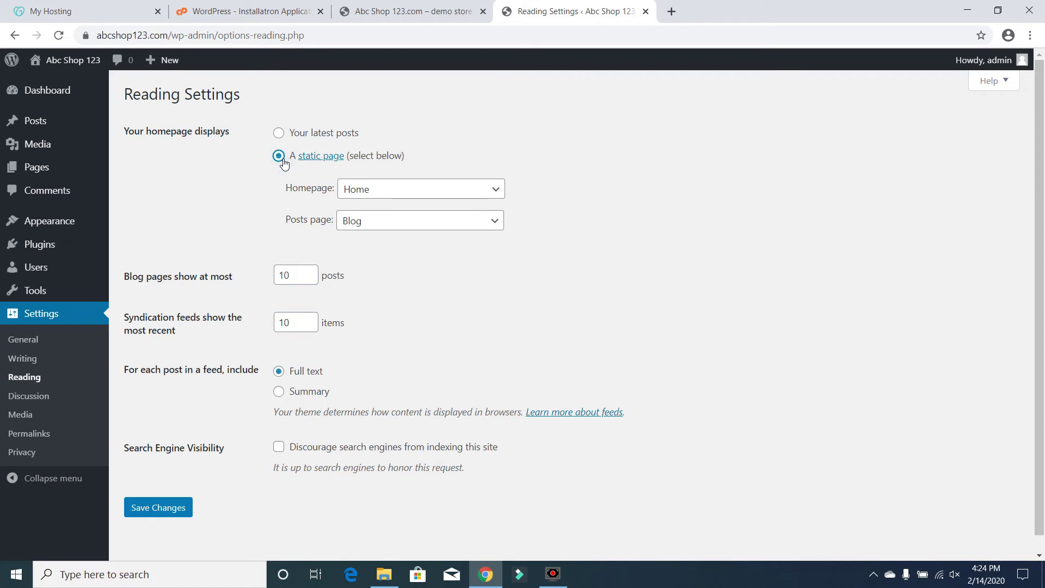
{"action": "left_click", "coordinate": [395, 195]}
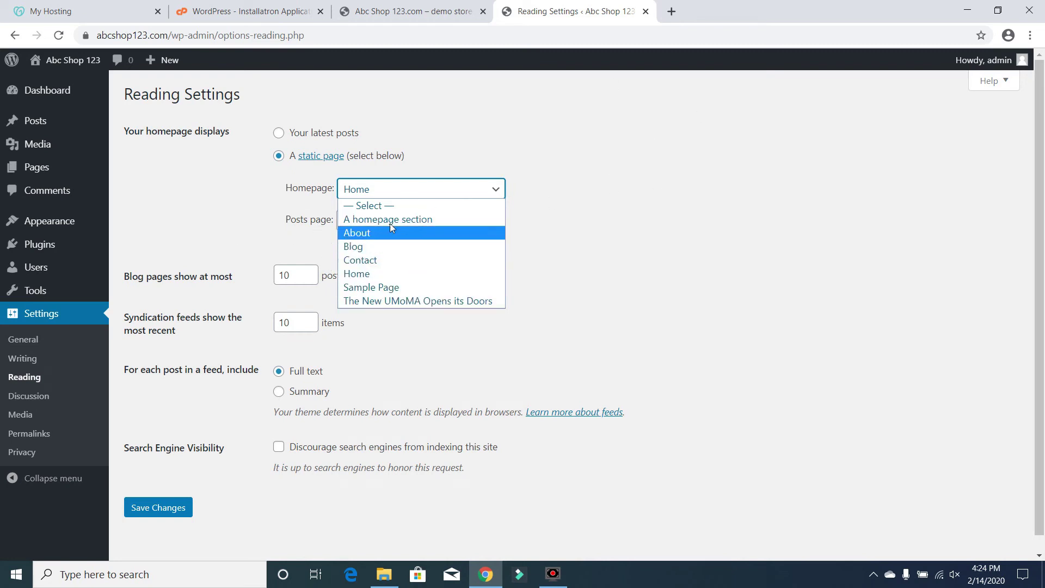
{"action": "left_click", "coordinate": [618, 165]}
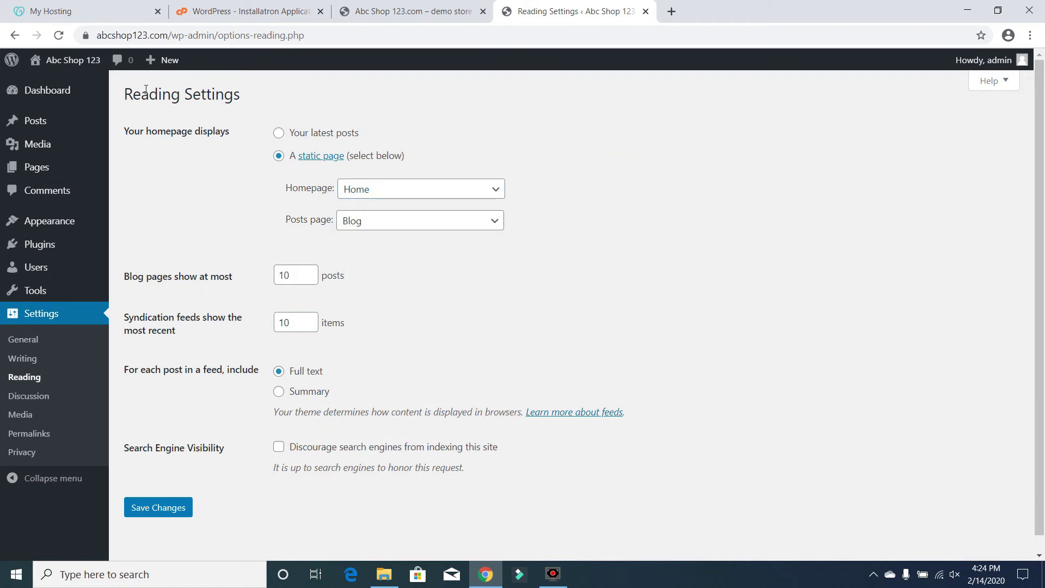
{"action": "mouse_move", "coordinate": [81, 64]}
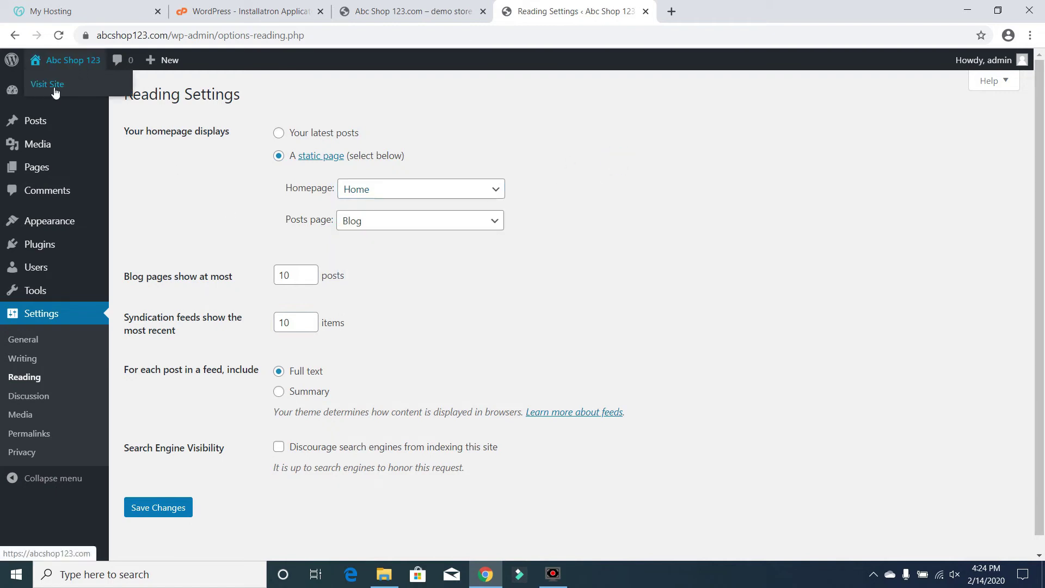
{"action": "left_click", "coordinate": [161, 507]}
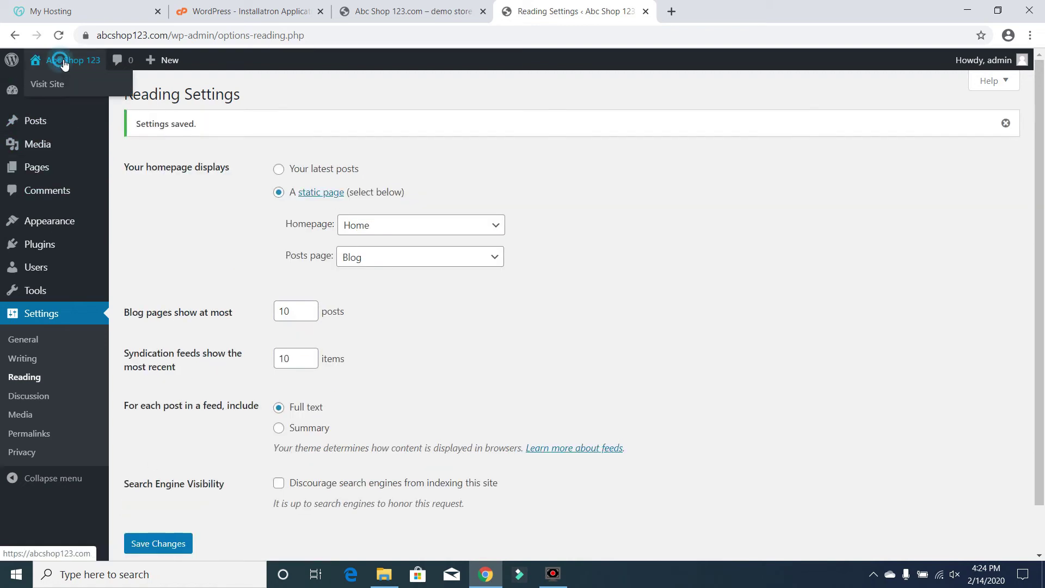
Visit the live site and view its home, About and Blog pages
{"action": "left_click", "coordinate": [58, 71]}
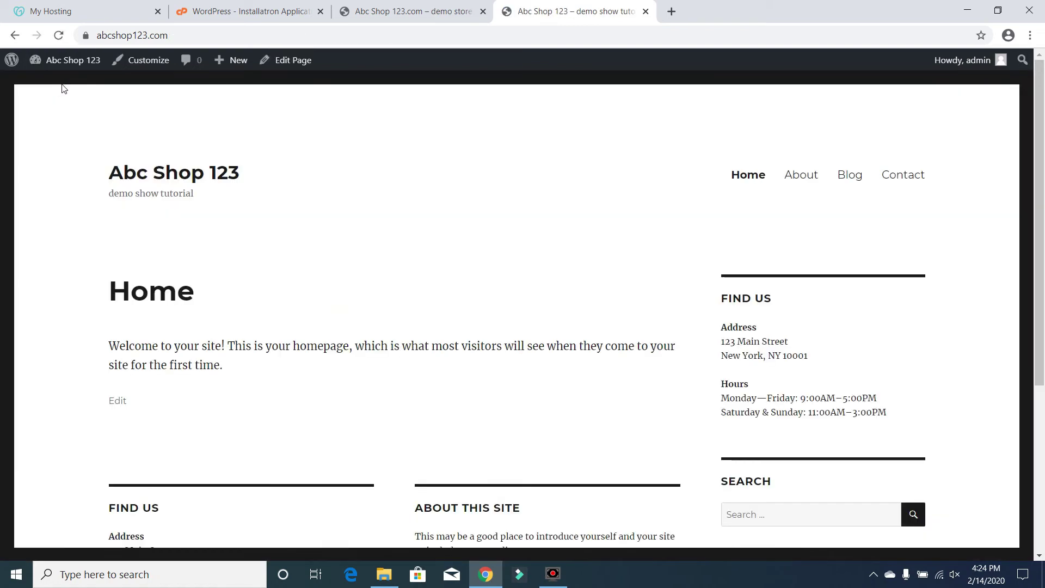
{"action": "left_click", "coordinate": [810, 180]}
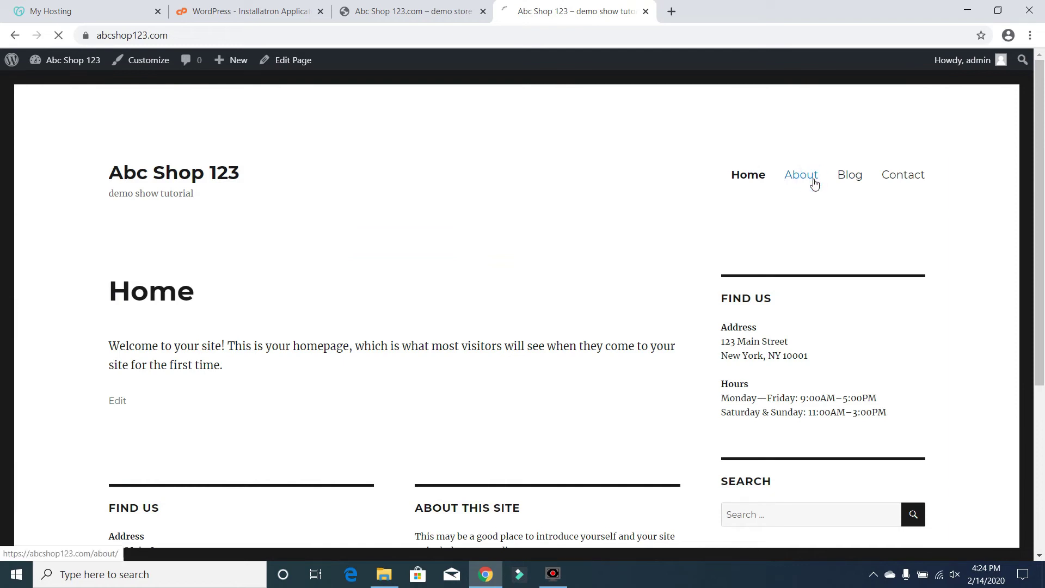
{"action": "left_click_drag", "start_coordinate": [1041, 162], "coordinate": [972, 127]}
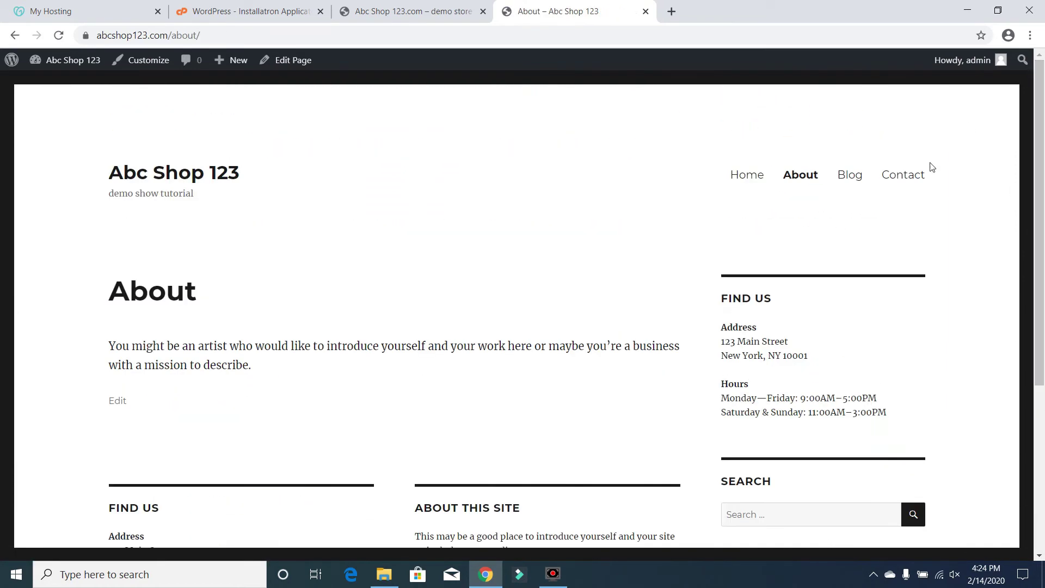
{"action": "left_click", "coordinate": [853, 180]}
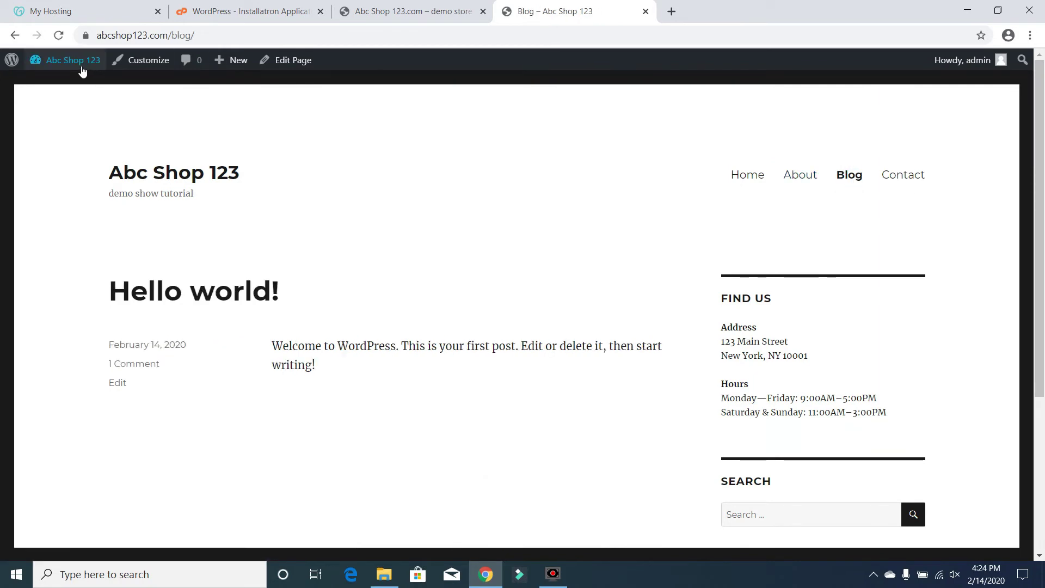
Return to the dashboard and move the sample comment on the "Hello world!" post to the trash
{"action": "mouse_move", "coordinate": [81, 64]}
{"action": "left_click", "coordinate": [66, 83]}
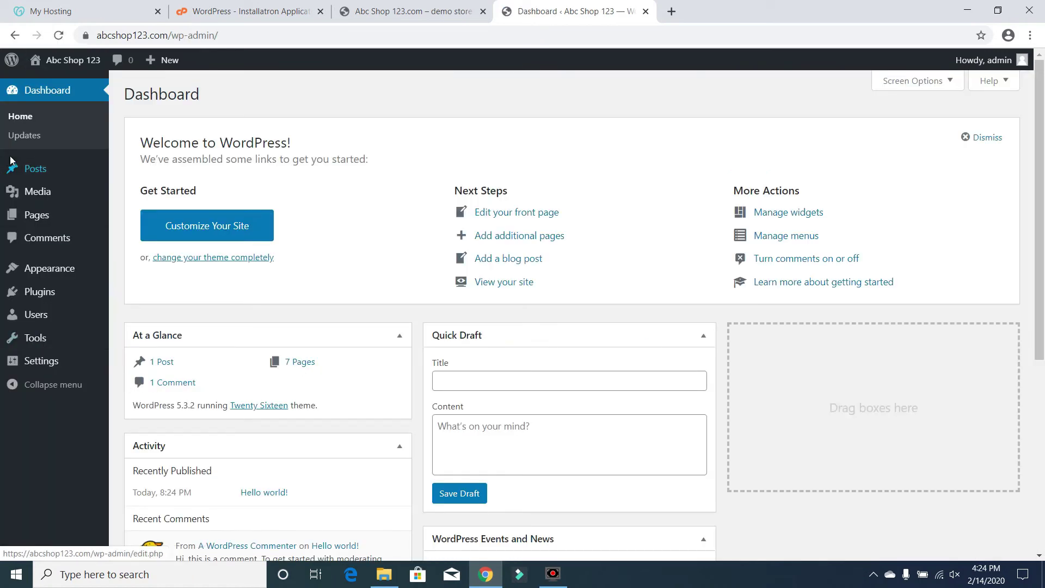
{"action": "mouse_move", "coordinate": [52, 190]}
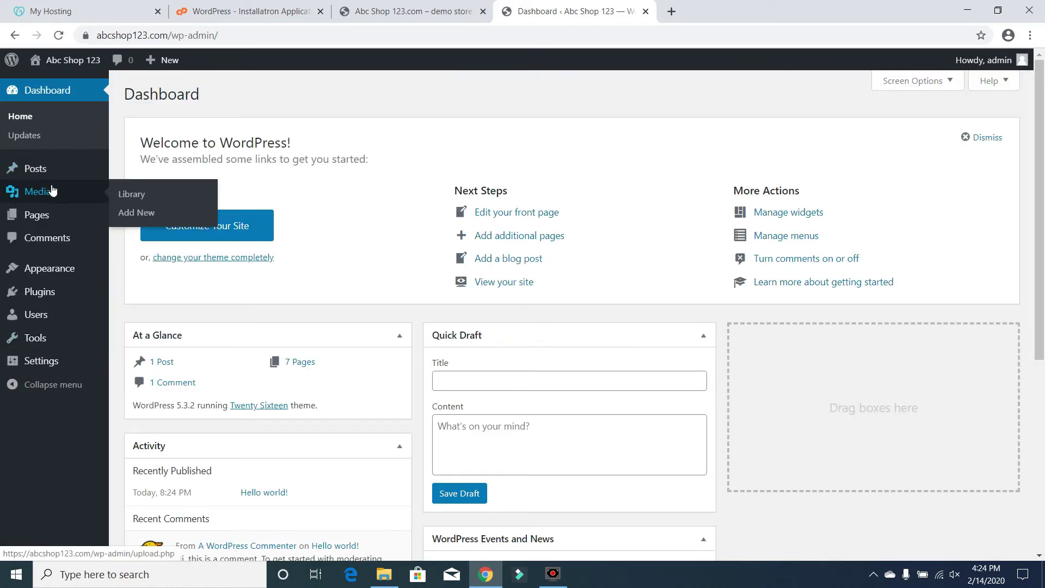
{"action": "left_click", "coordinate": [54, 246]}
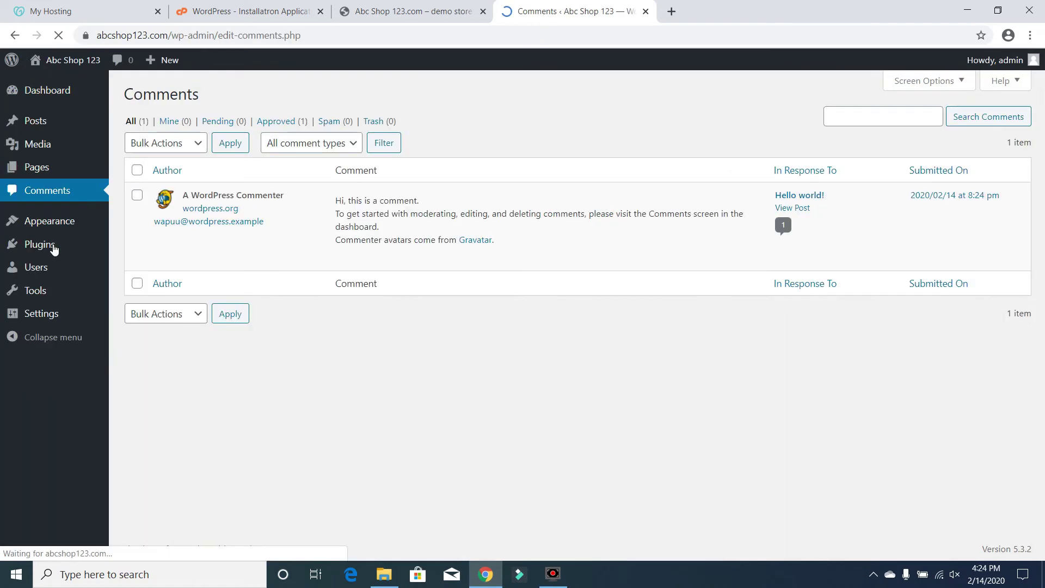
{"action": "left_click", "coordinate": [138, 196]}
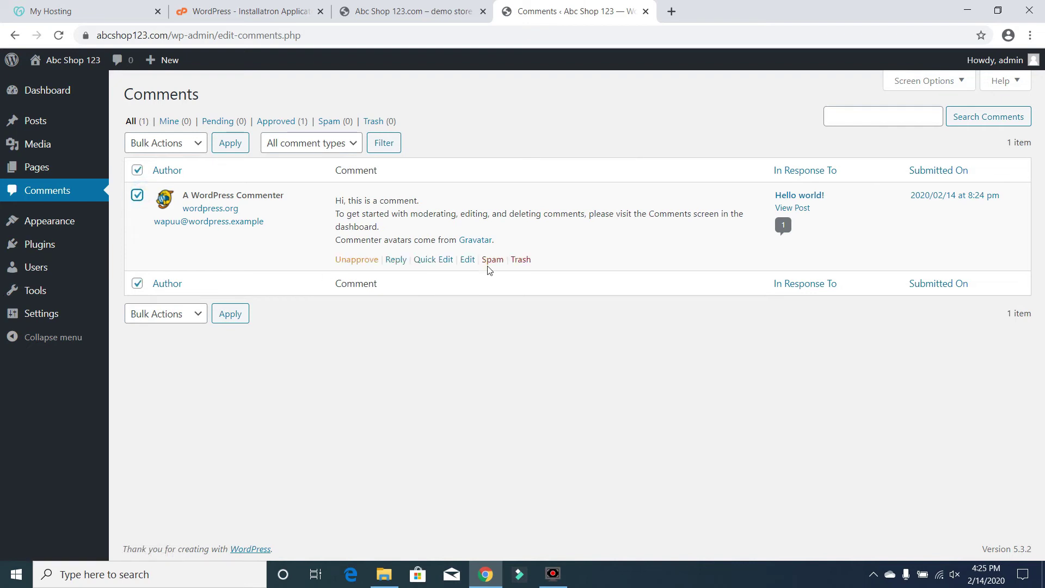
{"action": "left_click", "coordinate": [524, 261]}
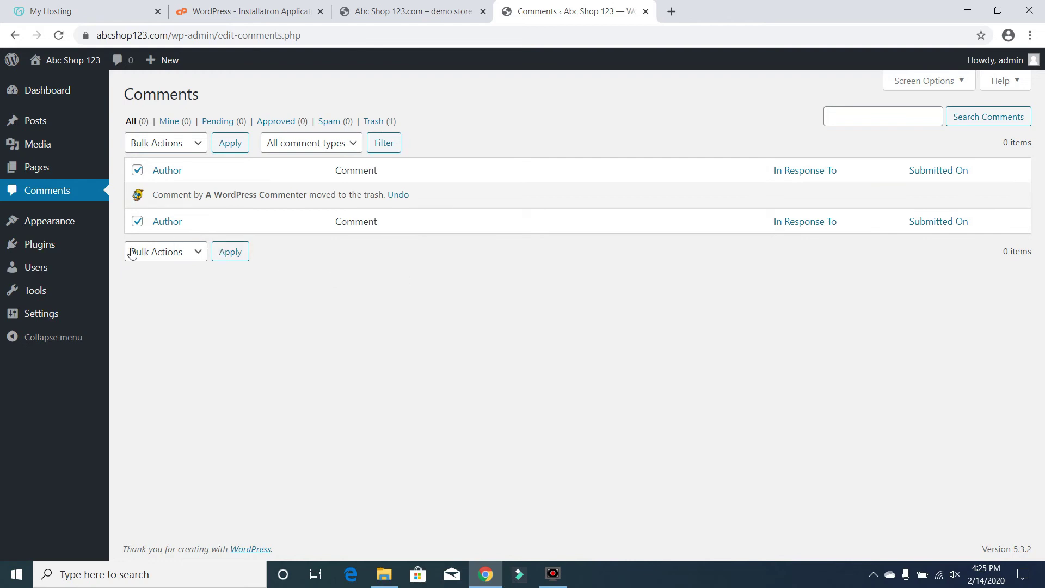
In the reading settings, set the homepage to display the latest posts and save the change
{"action": "mouse_move", "coordinate": [50, 320]}
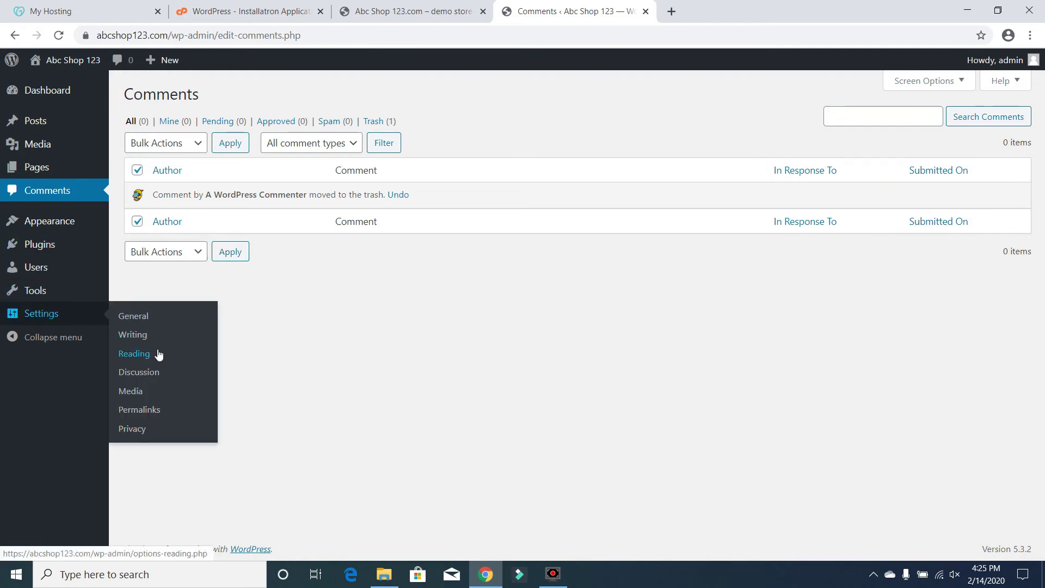
{"action": "left_click", "coordinate": [144, 341]}
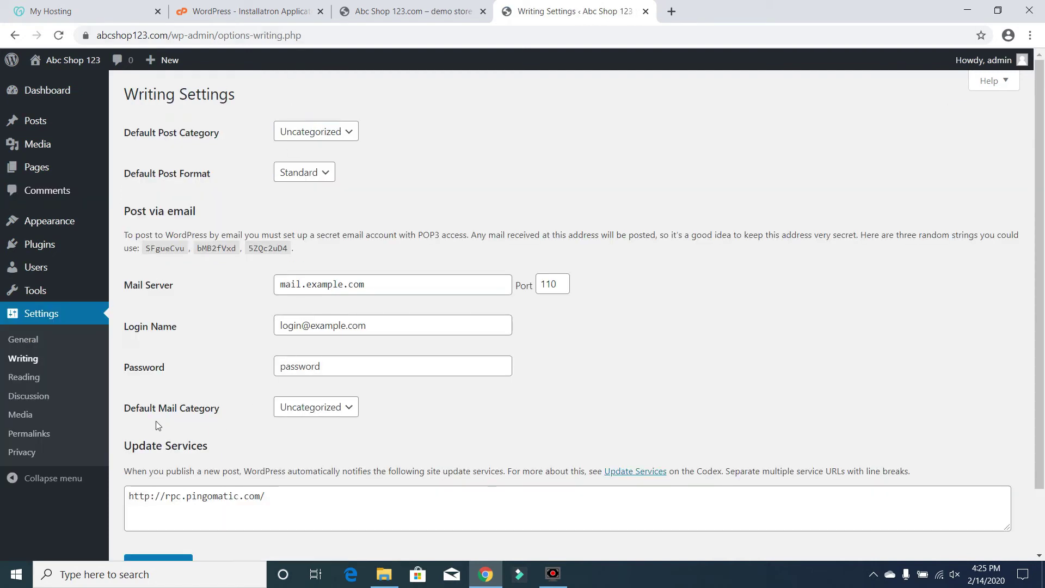
{"action": "left_click", "coordinate": [34, 378]}
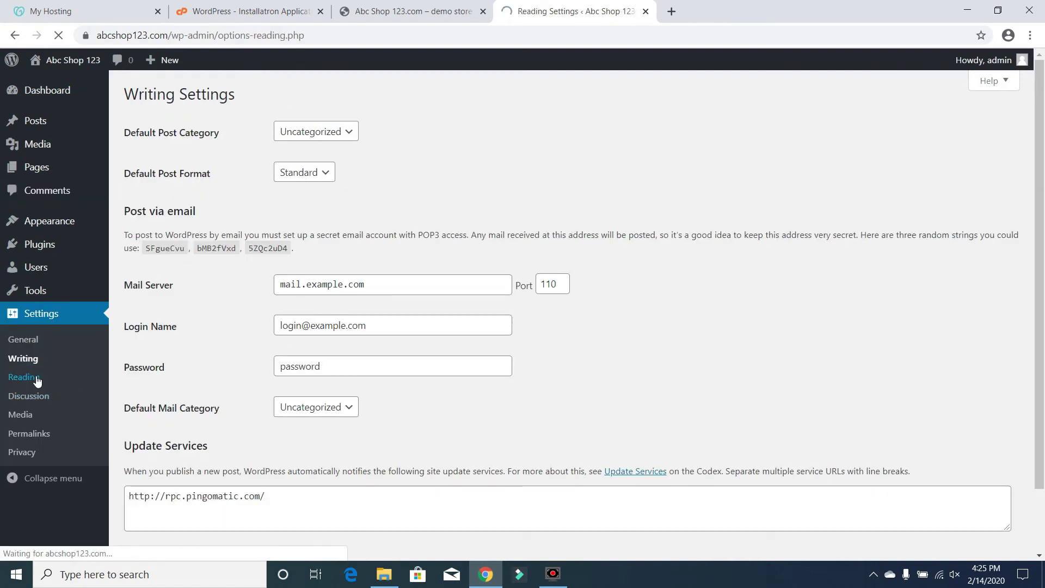
{"action": "left_click", "coordinate": [283, 135]}
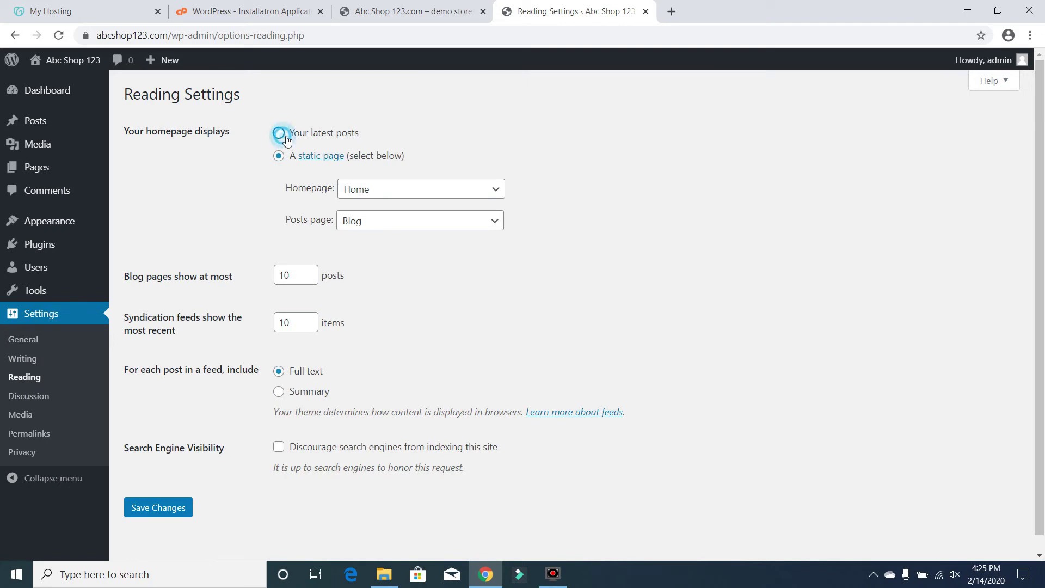
{"action": "left_click", "coordinate": [169, 520]}
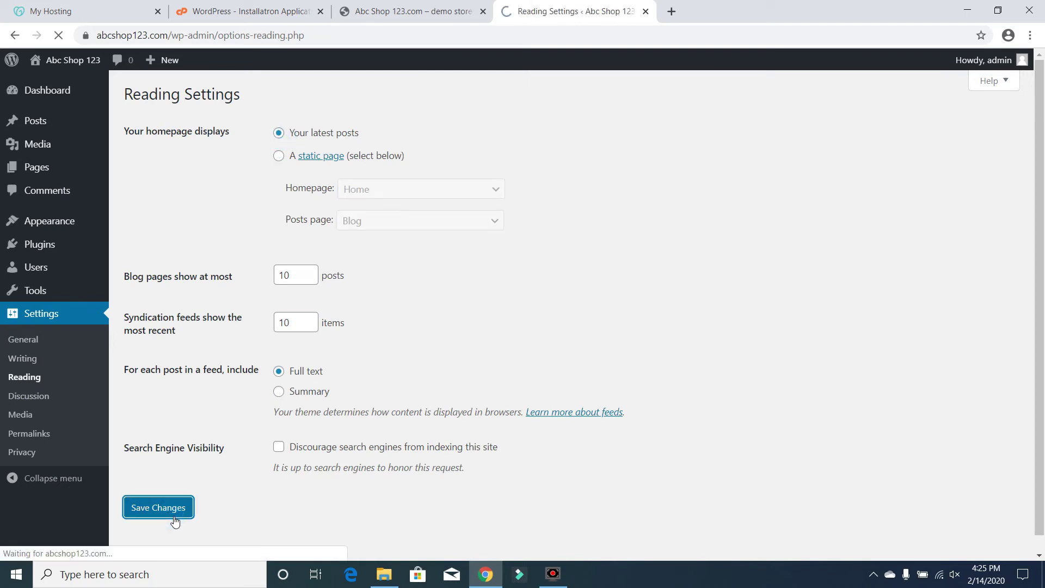
In the discussion settings, turn off every enabled option under default post settings, other comment settings and email notifications
{"action": "left_click", "coordinate": [36, 402]}
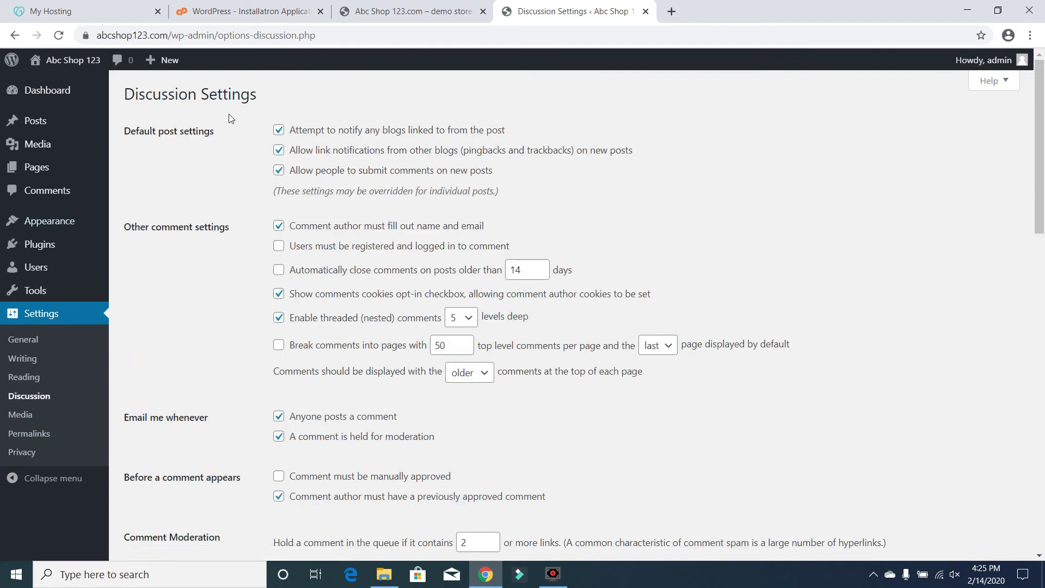
{"action": "left_click", "coordinate": [280, 132]}
{"action": "left_click", "coordinate": [279, 149]}
{"action": "left_click", "coordinate": [280, 172]}
{"action": "left_click", "coordinate": [281, 226]}
{"action": "left_click", "coordinate": [279, 295]}
{"action": "left_click", "coordinate": [279, 318]}
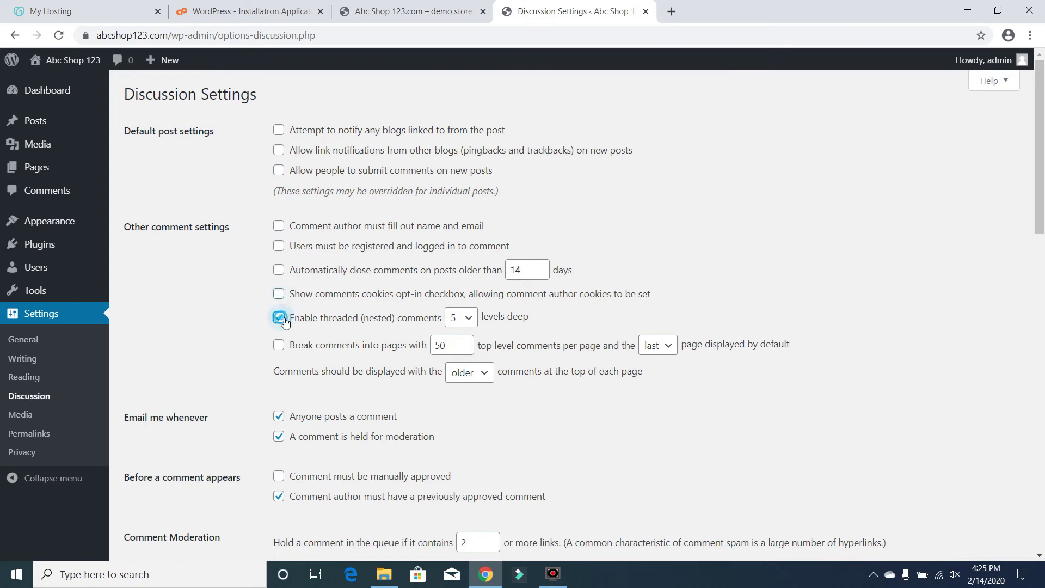
{"action": "left_click", "coordinate": [279, 417]}
{"action": "left_click", "coordinate": [279, 437]}
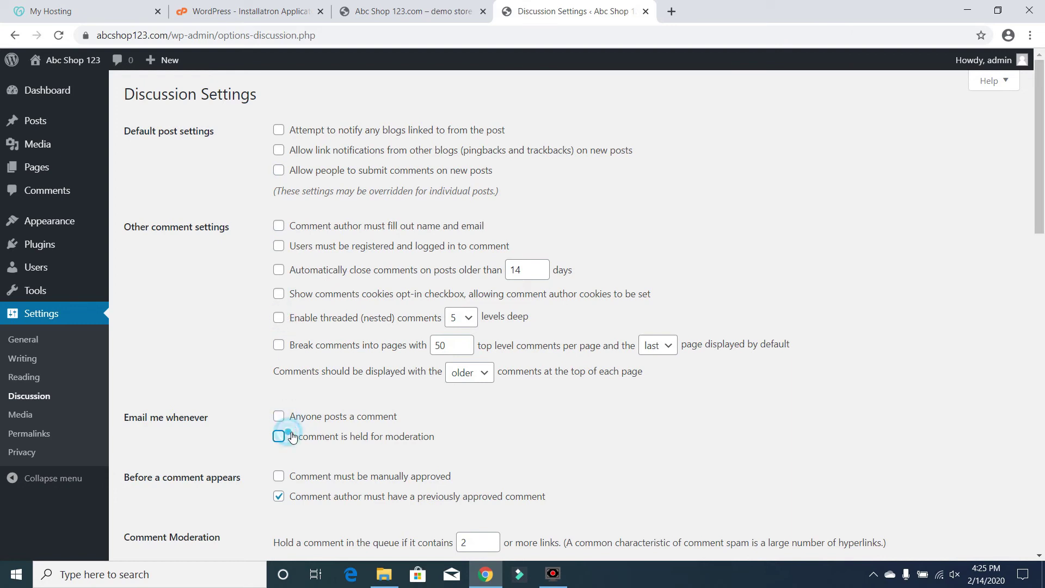
Turn off the previously approved comment requirement and the avatar display, and save the discussion settings
{"action": "scroll", "coordinate": [1043, 152], "scroll_direction": "down", "scroll_amount": 3}
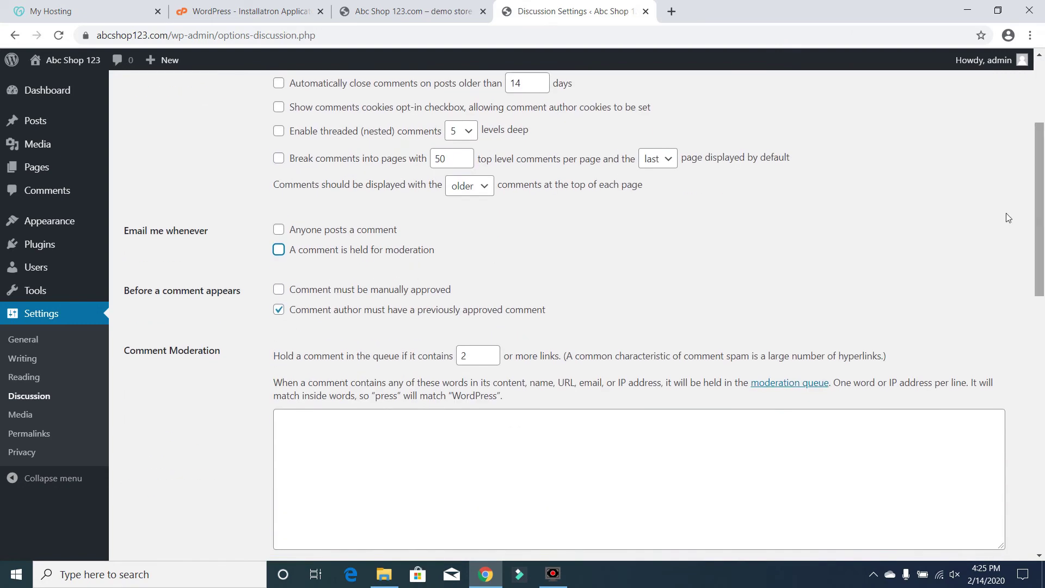
{"action": "left_click", "coordinate": [342, 311]}
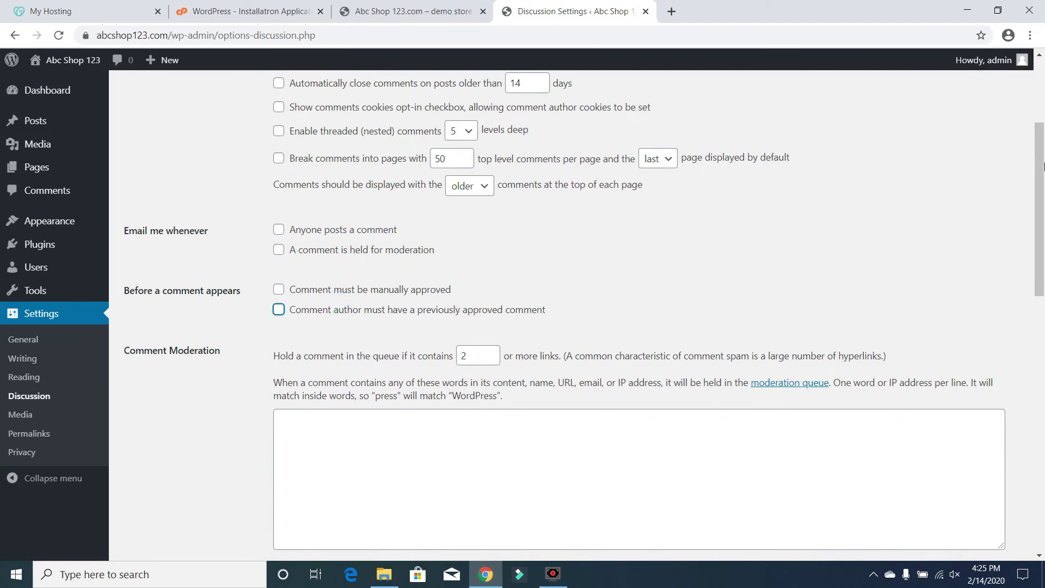
{"action": "scroll", "coordinate": [1043, 274], "scroll_direction": "down", "scroll_amount": 3}
{"action": "scroll", "coordinate": [1043, 274], "scroll_direction": "down", "scroll_amount": 5}
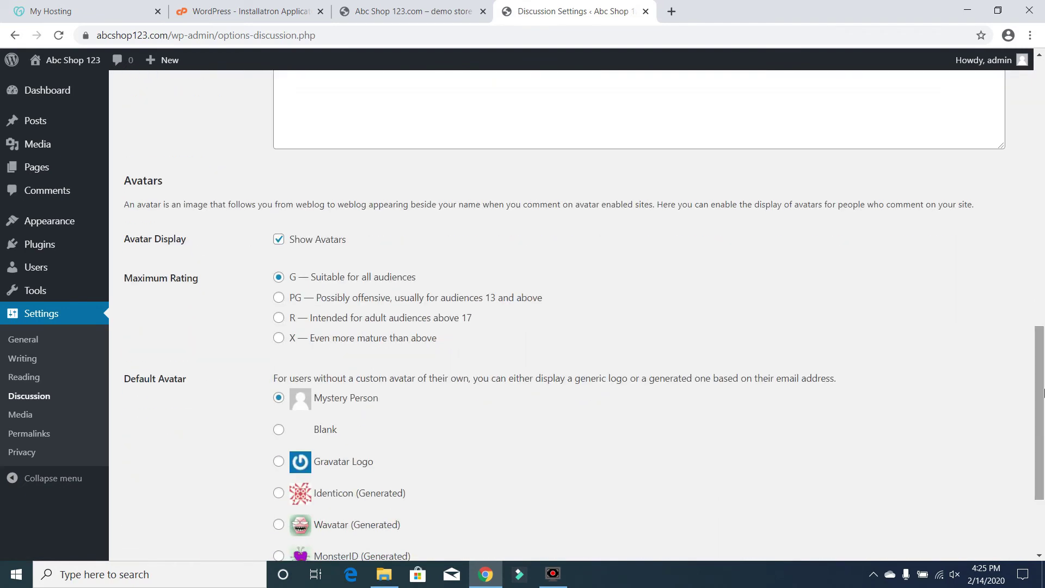
{"action": "left_click", "coordinate": [314, 243]}
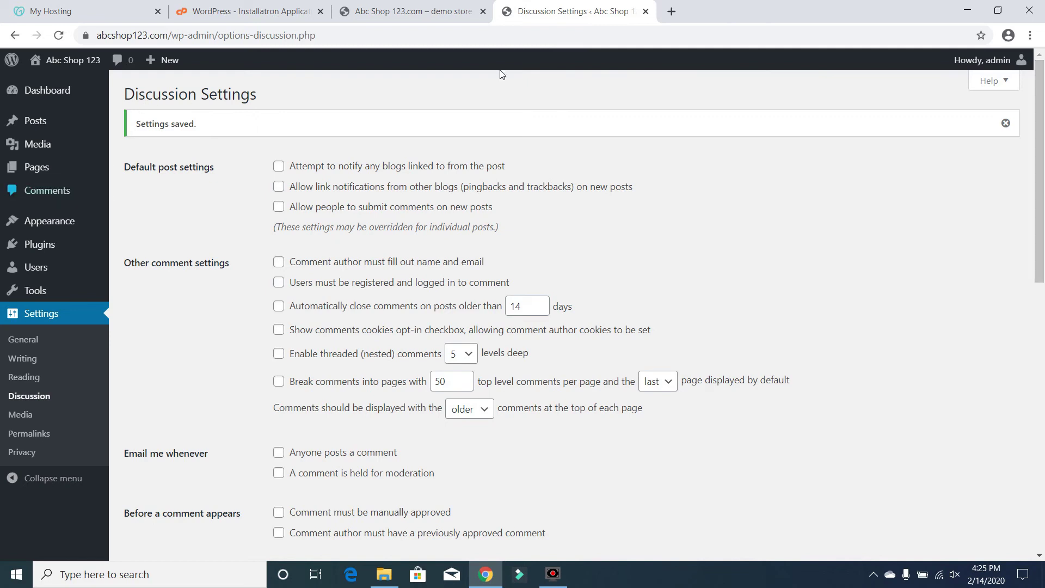
Look over the media settings, and select the Post name structure in the permalink settings
{"action": "left_click", "coordinate": [34, 413]}
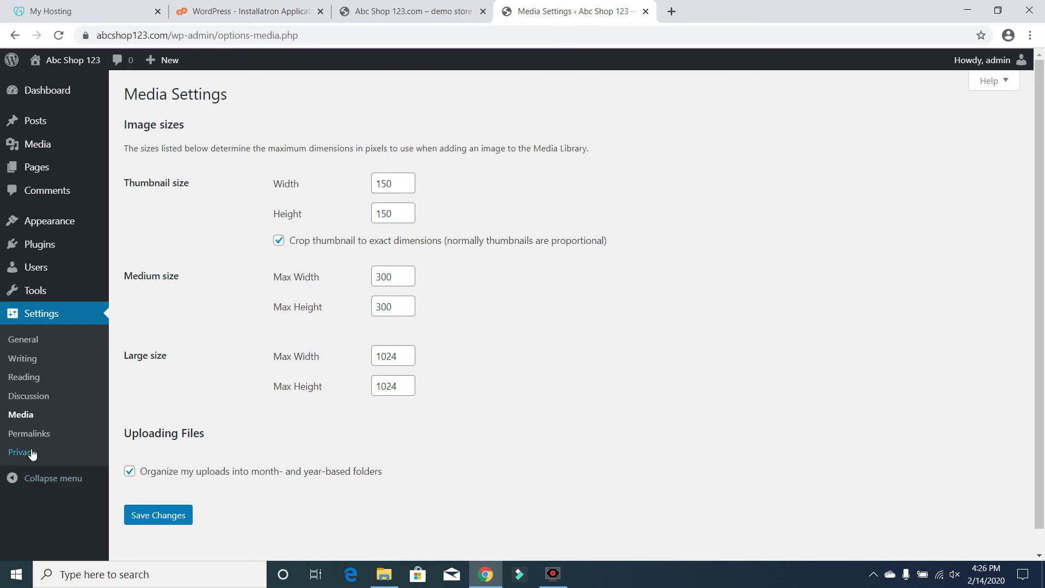
{"action": "left_click", "coordinate": [33, 433]}
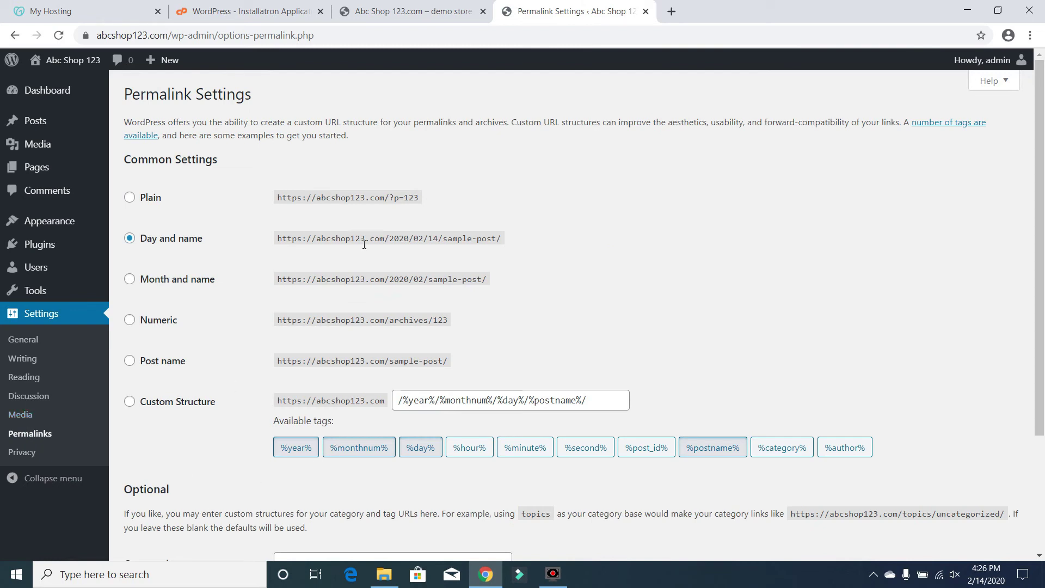
{"action": "left_click", "coordinate": [170, 369]}
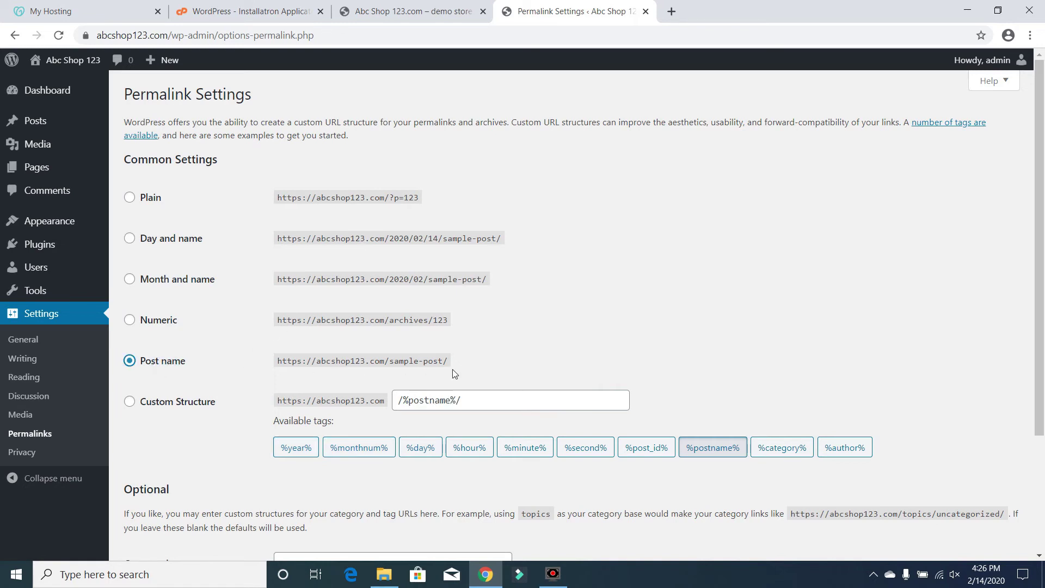
Try a custom permalink structure of /%category%/%postname%/ and switch back to Post name
{"action": "left_click", "coordinate": [177, 403]}
{"action": "left_click", "coordinate": [400, 404]}
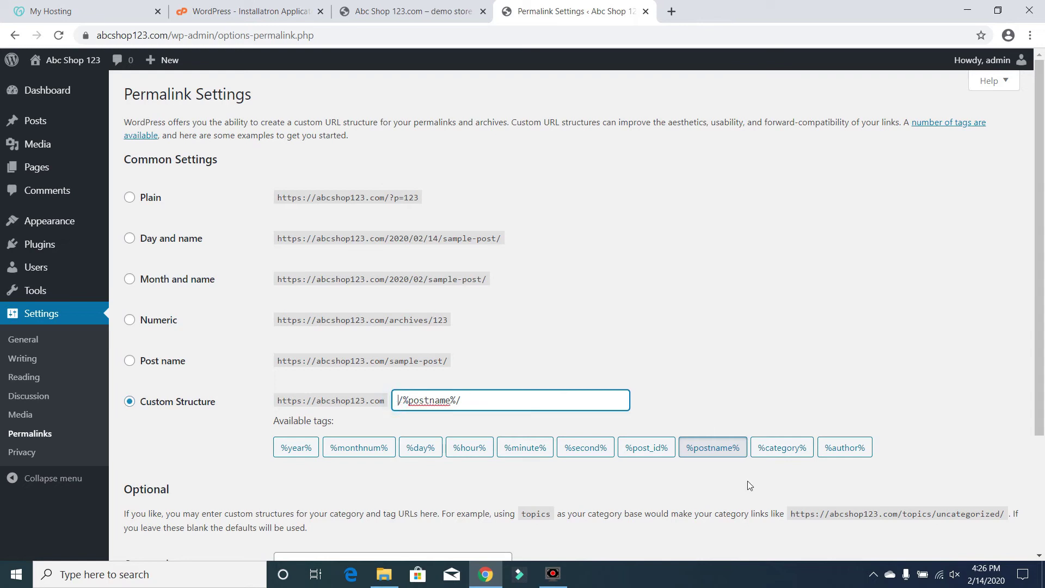
{"action": "left_click", "coordinate": [788, 446]}
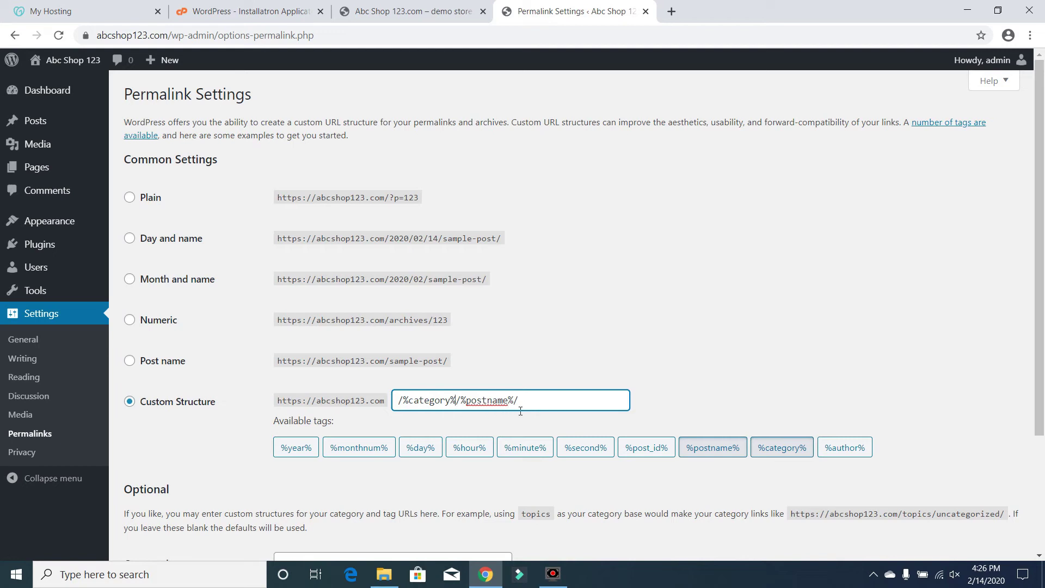
{"action": "left_click", "coordinate": [131, 363]}
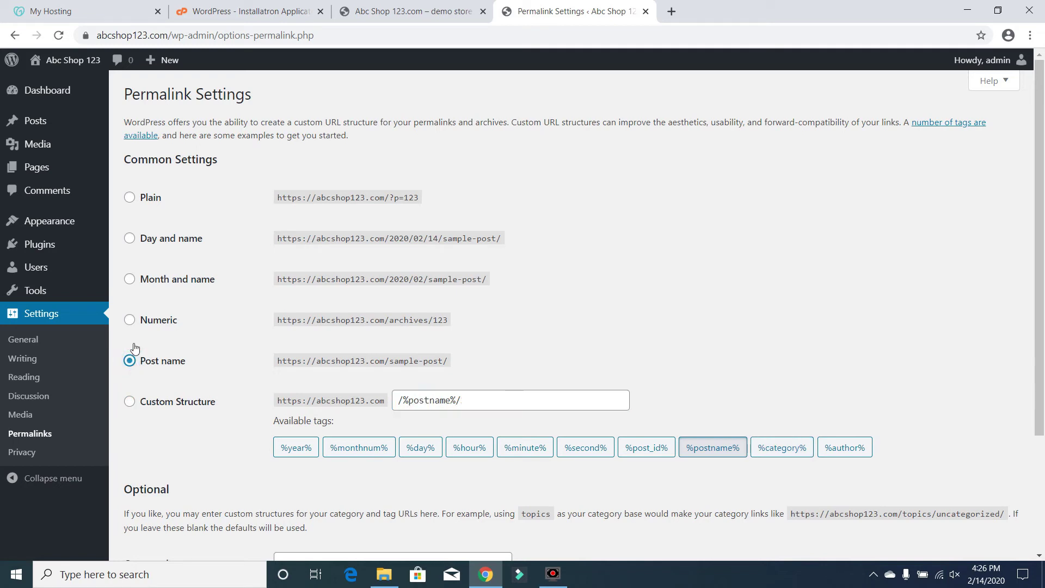
Try the Plain permalink structure, followed by a custom structure of /%postname%/
{"action": "left_click", "coordinate": [152, 198]}
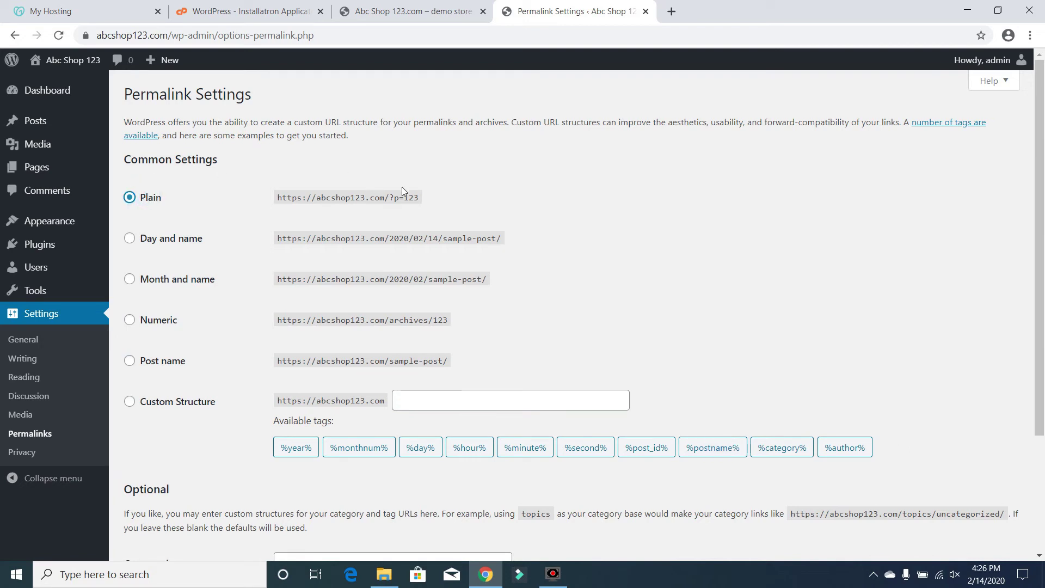
{"action": "left_click_drag", "start_coordinate": [414, 199], "coordinate": [395, 206]}
{"action": "left_click", "coordinate": [187, 403]}
{"action": "left_click", "coordinate": [496, 405]}
{"action": "type", "text": "/"}
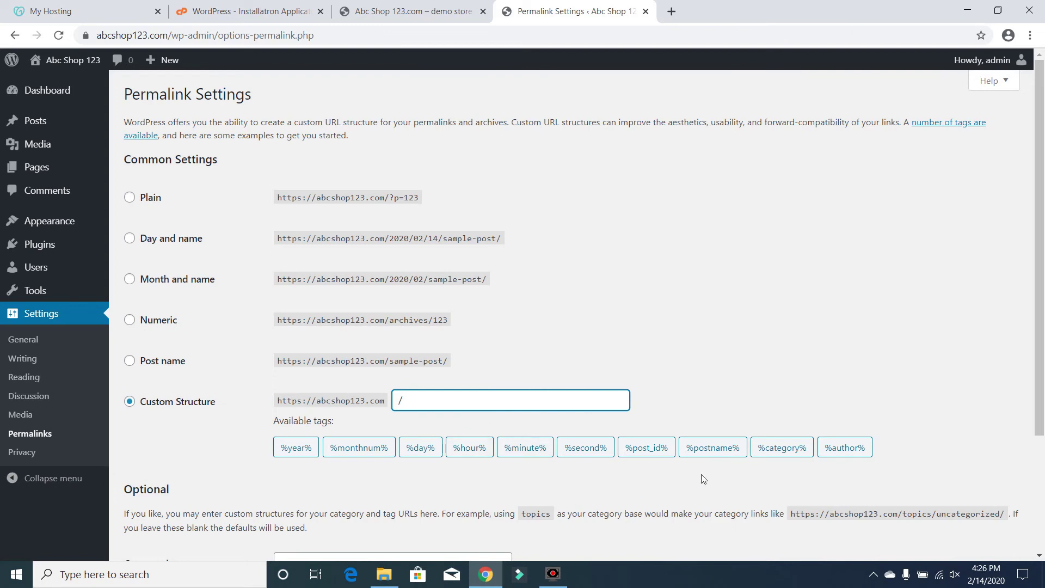
{"action": "left_click", "coordinate": [727, 448]}
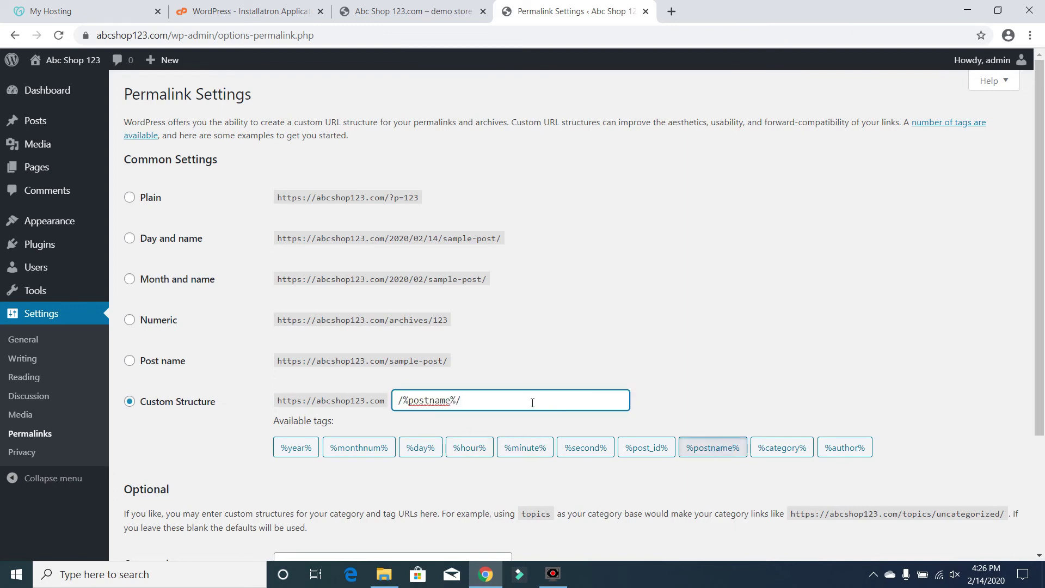
Try adding .html and php extensions to the custom permalink structure, and delete the entered text
{"action": "type", "text": ".htmlphp"}
{"action": "key", "text": "BackSpace"}
{"action": "key", "text": "BackSpace"}
{"action": "key", "text": "BackSpace"}
{"action": "key", "text": "BackSpace"}
{"action": "key", "text": "BackSpace"}
{"action": "key", "text": "BackSpace"}
{"action": "key", "text": "BackSpace"}
{"action": "key", "text": "BackSpace"}
{"action": "key", "text": "BackSpace"}
{"action": "key", "text": "BackSpace"}
{"action": "key", "text": "BackSpace"}
{"action": "key", "text": "BackSpace"}
{"action": "key", "text": "BackSpace"}
{"action": "key", "text": "BackSpace"}
{"action": "key", "text": "BackSpace"}
Set the permalink structure to Post name and save the permalink settings
{"action": "left_click", "coordinate": [164, 361]}
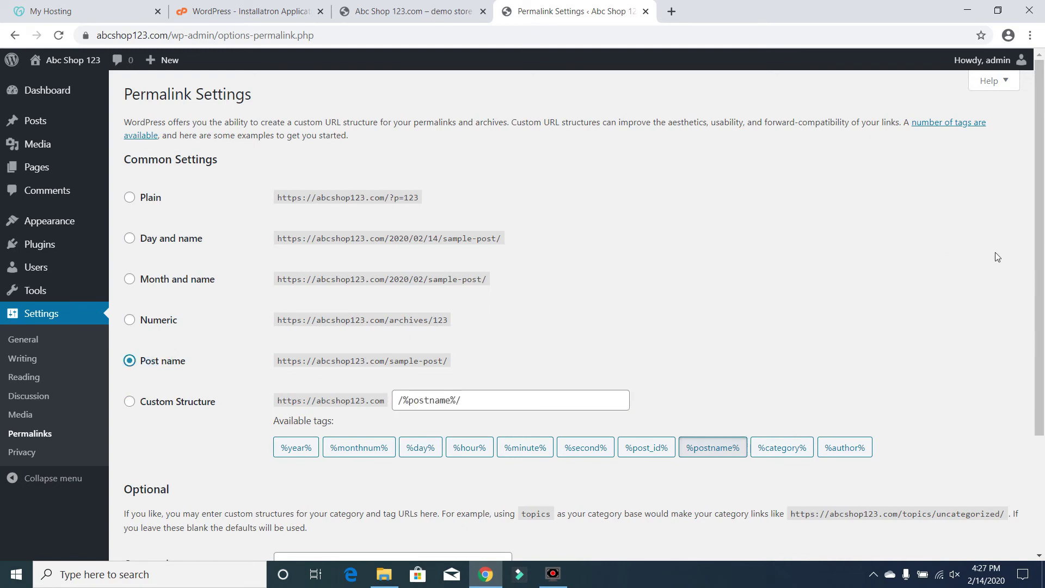
{"action": "scroll", "coordinate": [1044, 402], "scroll_direction": "down", "scroll_amount": 3}
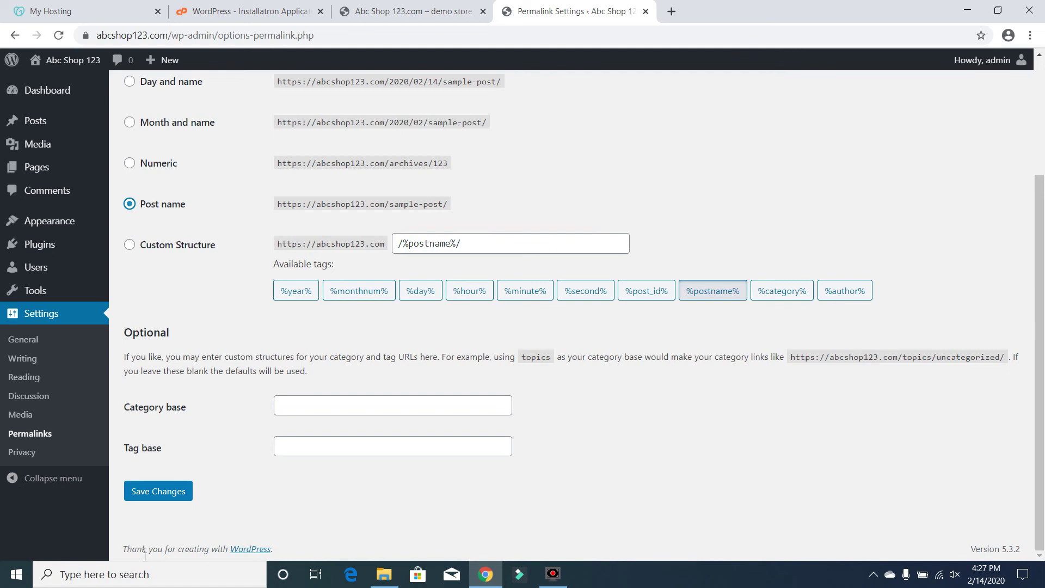
{"action": "left_click", "coordinate": [160, 493]}
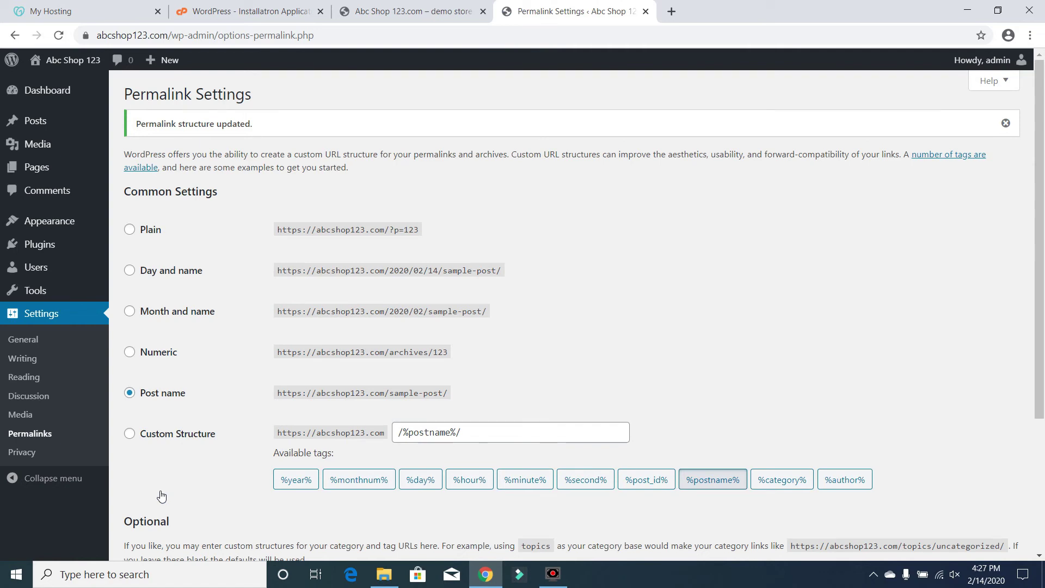
In the privacy settings, assign the Privacy Policy page as the site's privacy policy
{"action": "left_click", "coordinate": [25, 458]}
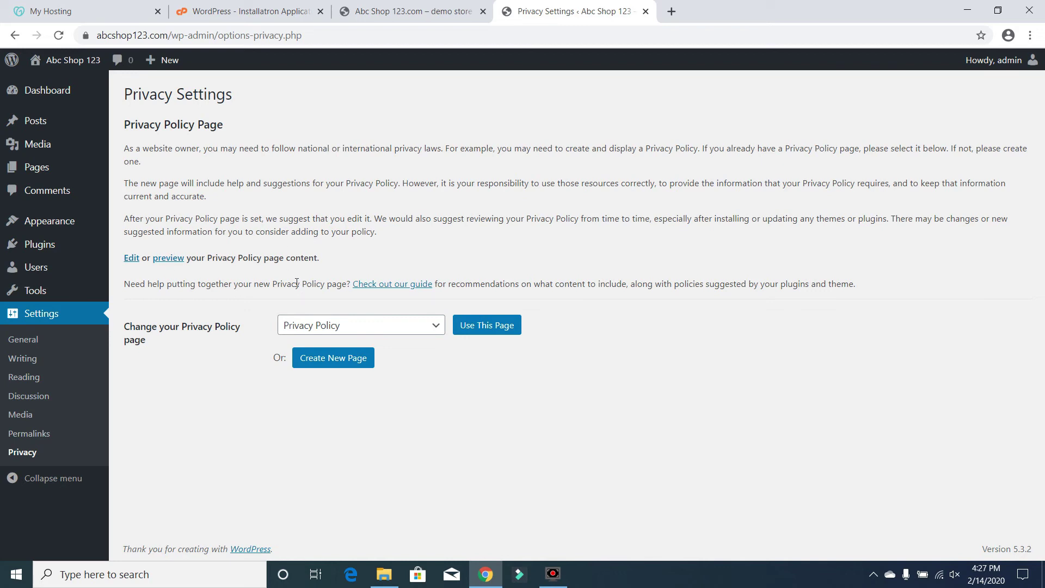
{"action": "left_click", "coordinate": [492, 325]}
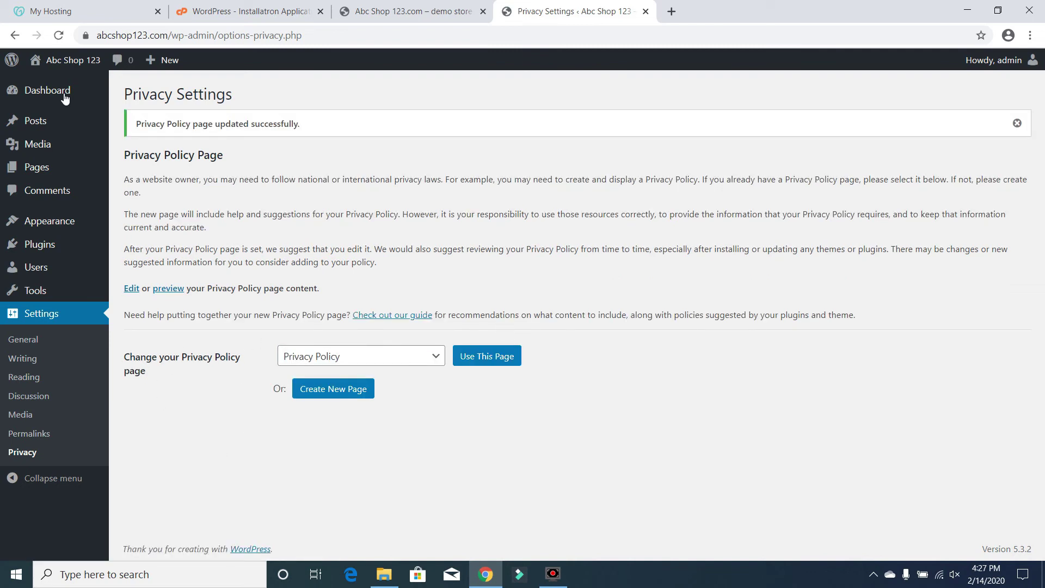
Visit the live site and open the "Hello world!" post to view its address
{"action": "mouse_move", "coordinate": [66, 61]}
{"action": "left_click", "coordinate": [53, 84]}
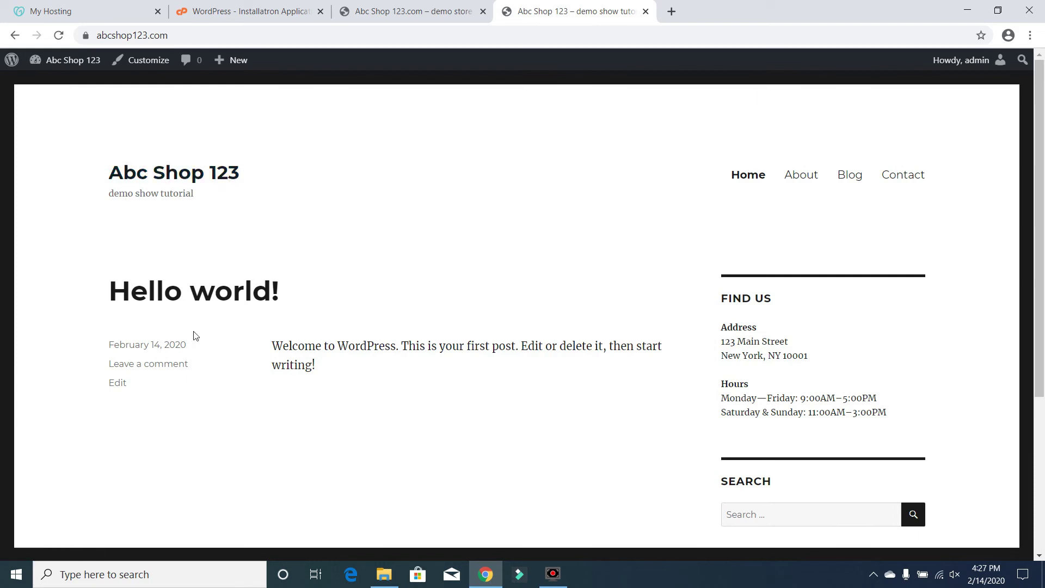
{"action": "left_click", "coordinate": [258, 301]}
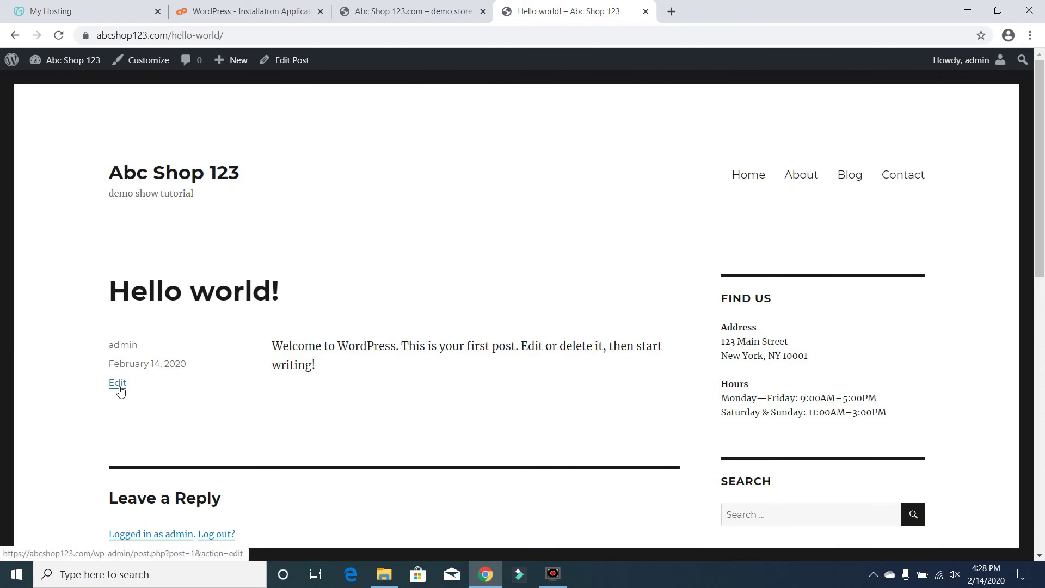
Open the "Hello world!" post for editing, dismiss the welcome tip and change the title to "New Post"
{"action": "left_click", "coordinate": [302, 68]}
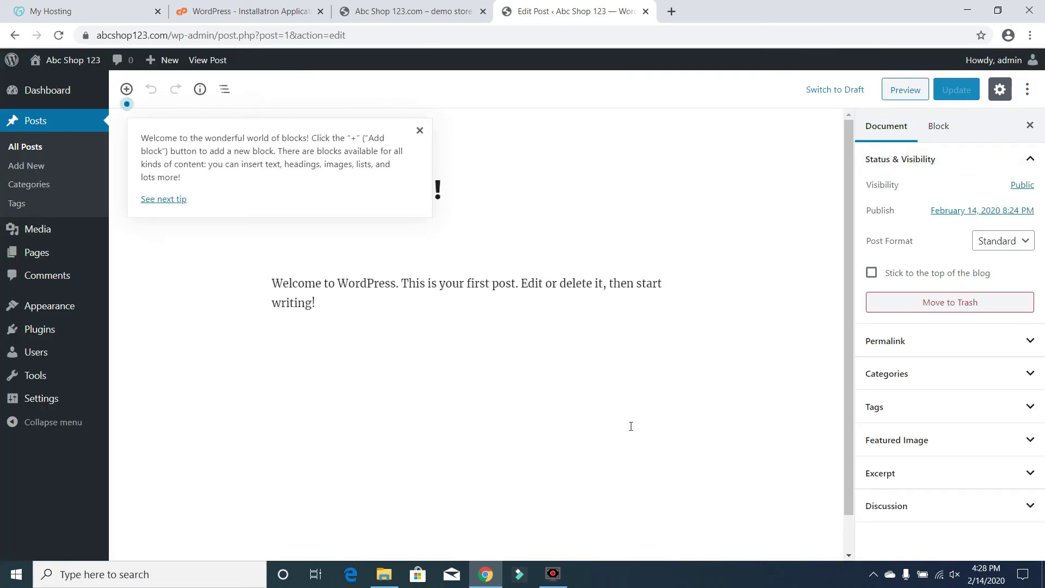
{"action": "left_click", "coordinate": [428, 129]}
{"action": "left_click", "coordinate": [307, 190]}
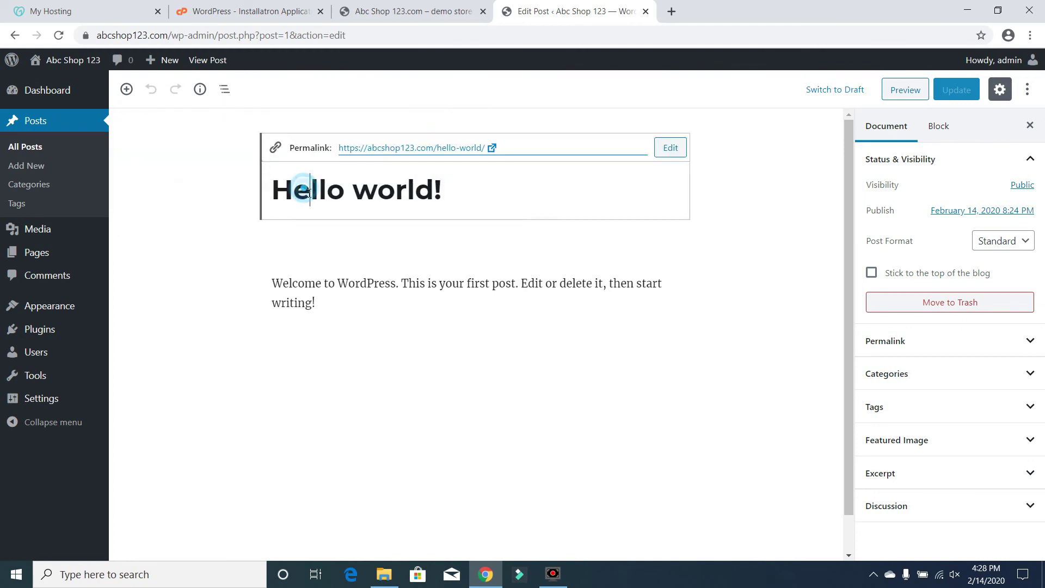
{"action": "left_click_drag", "start_coordinate": [485, 203], "coordinate": [95, 194]}
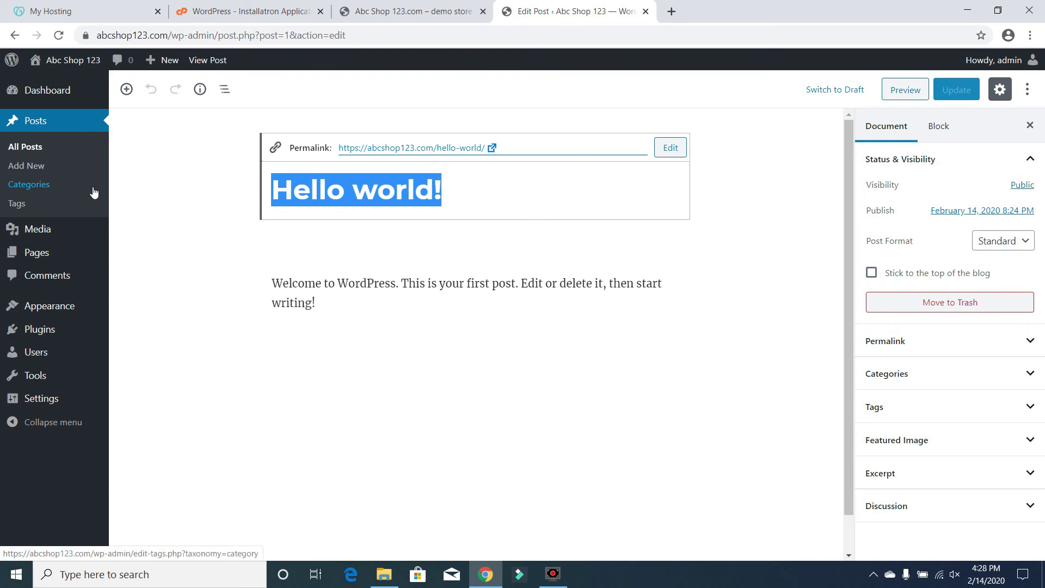
{"action": "type", "text": "New Post"}
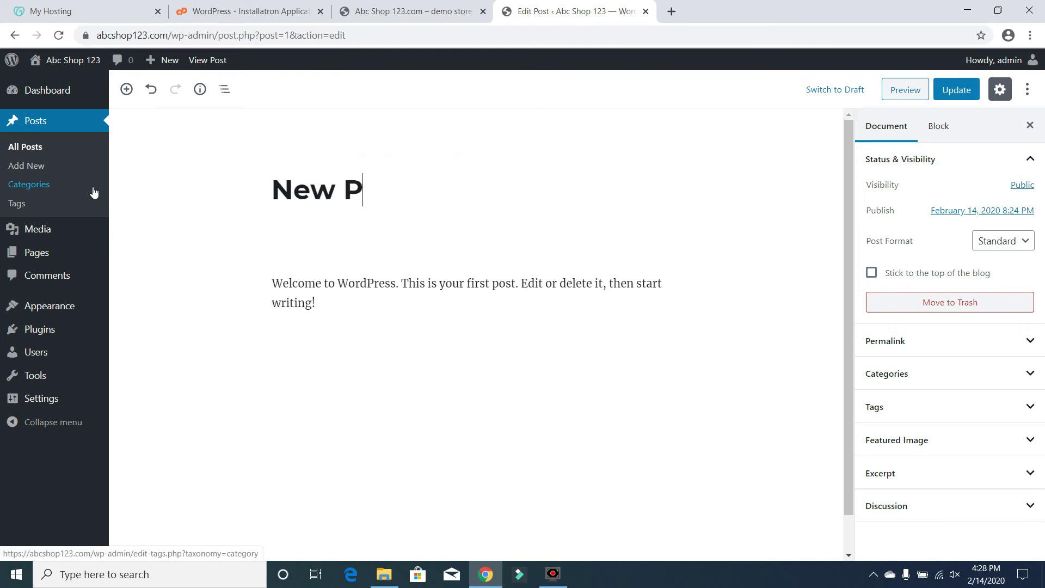
Replace the post's body text with "This is a sample post." and update the post
{"action": "left_click", "coordinate": [327, 302]}
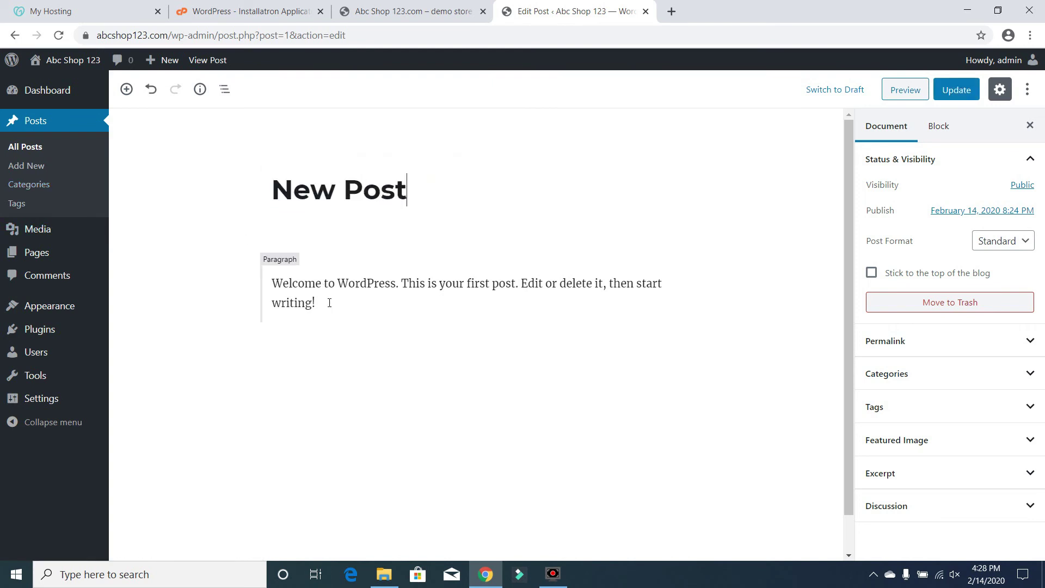
{"action": "left_click_drag", "start_coordinate": [327, 303], "coordinate": [254, 275]}
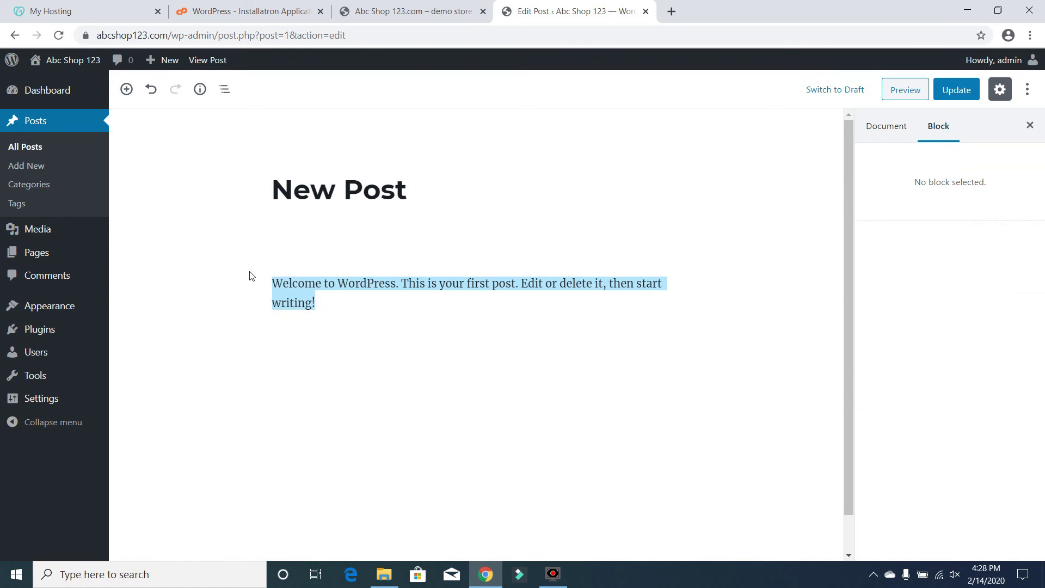
{"action": "type", "text": "This is "}
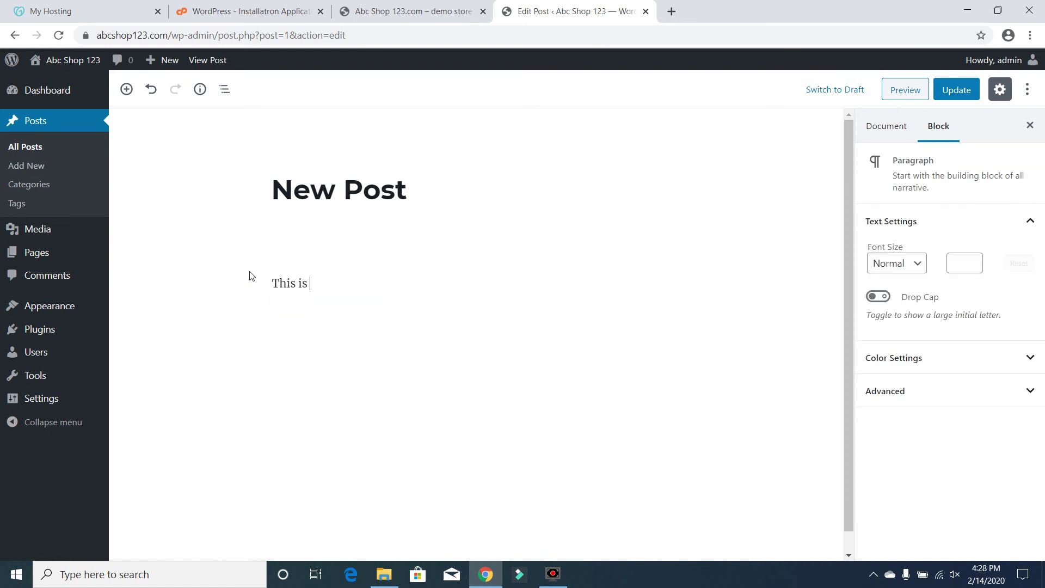
{"action": "type", "text": "a sample post."}
{"action": "left_click", "coordinate": [957, 92]}
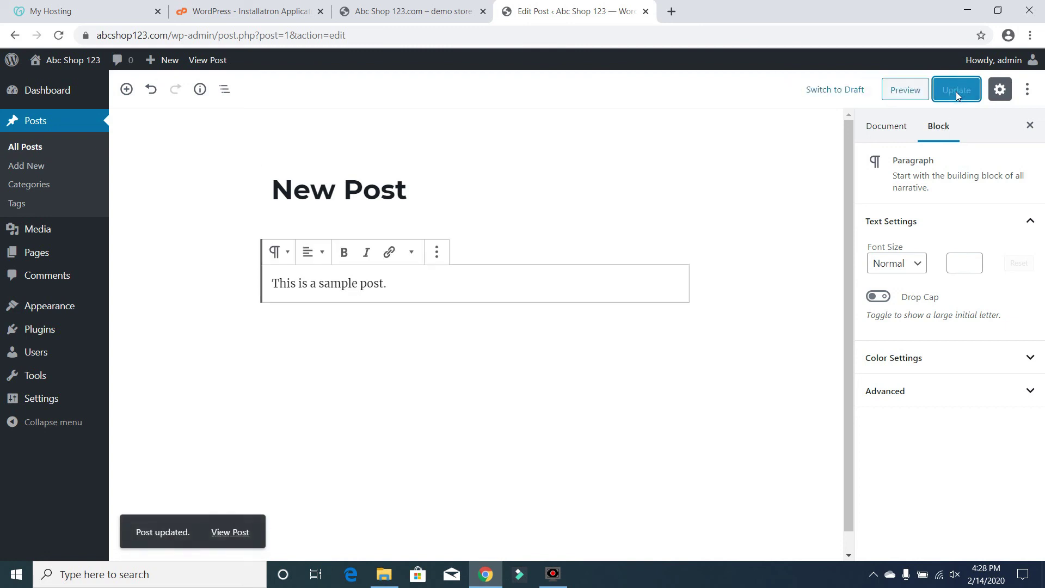
View the published post on the live site and examine its content and comment area
{"action": "left_click", "coordinate": [241, 539]}
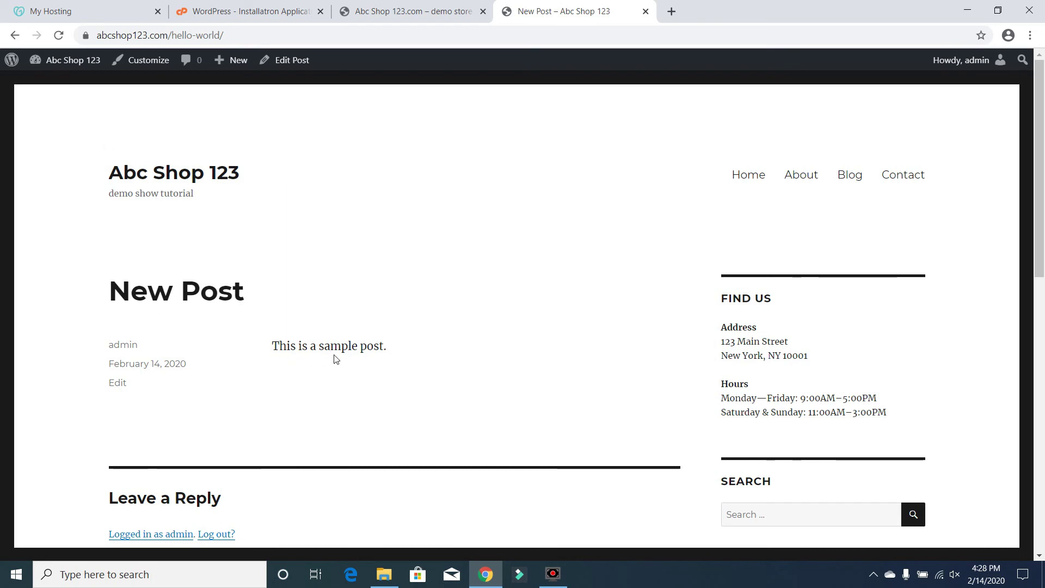
{"action": "scroll", "coordinate": [1043, 289], "scroll_direction": "down", "scroll_amount": 5}
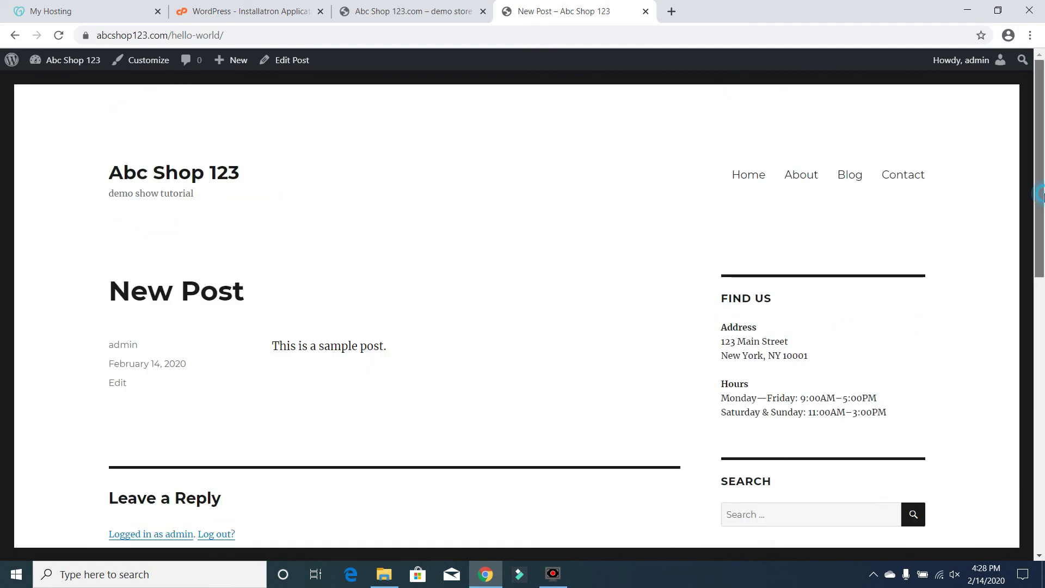
{"action": "left_click_drag", "start_coordinate": [1042, 196], "coordinate": [1043, 341]}
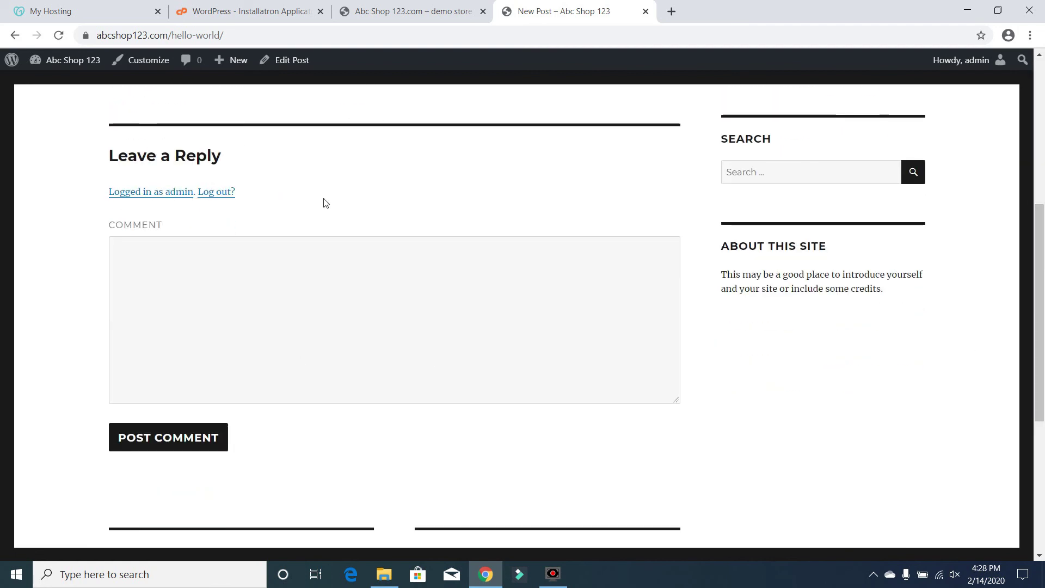
Reopen the post in the editor, hide the settings sidebar and examine the block navigation and additional editor options
{"action": "left_click", "coordinate": [303, 63]}
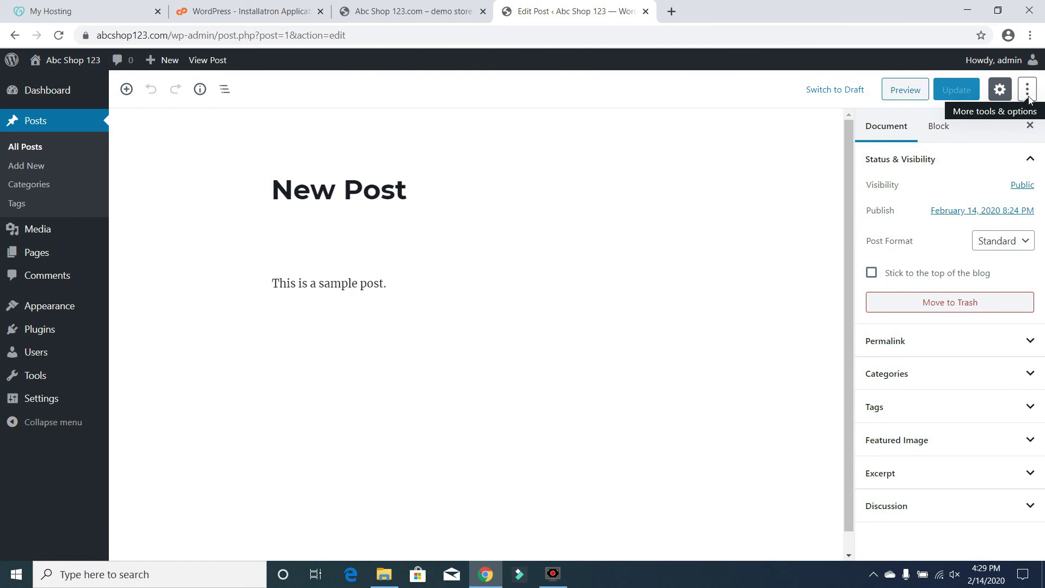
{"action": "left_click", "coordinate": [999, 93]}
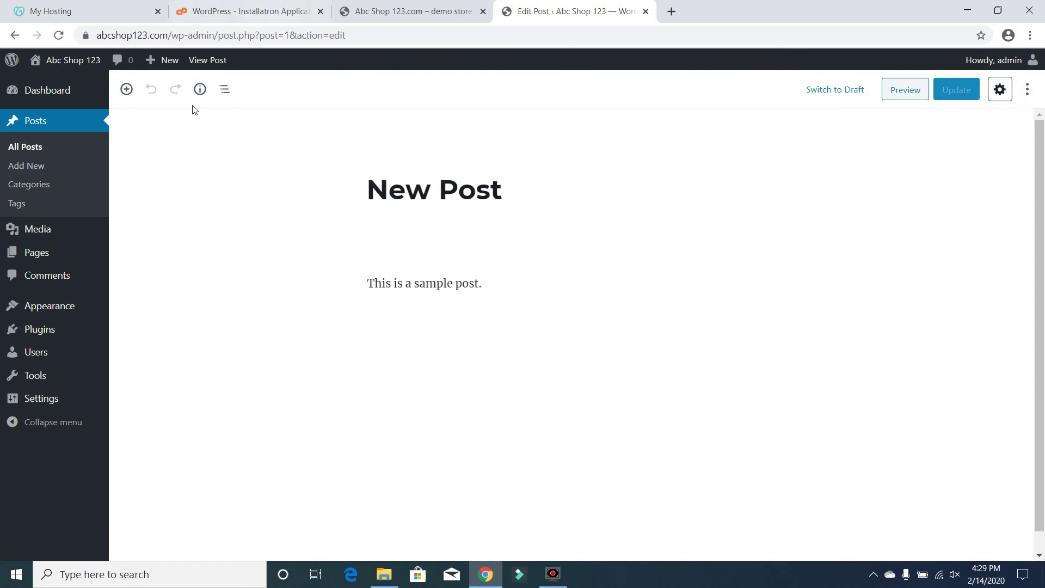
{"action": "left_click", "coordinate": [233, 101]}
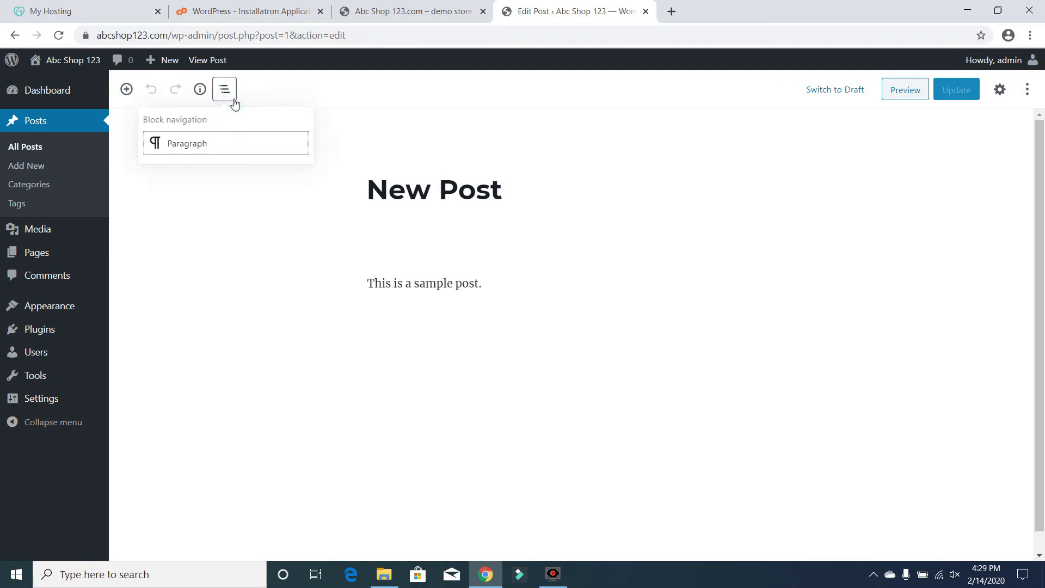
{"action": "left_click", "coordinate": [1028, 90]}
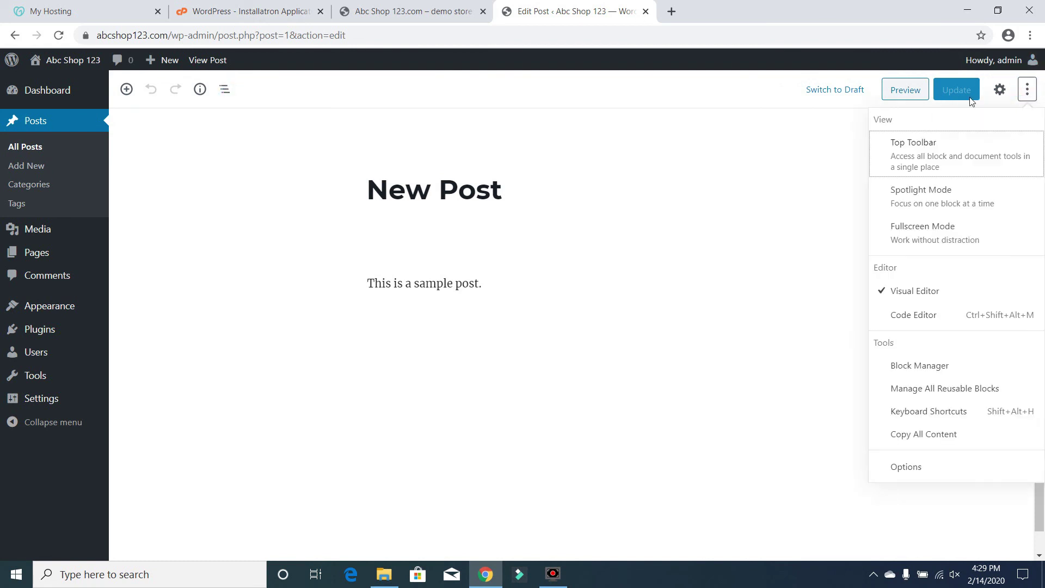
Install and activate the Classic Editor plugin, and return to the list of installed plugins
{"action": "left_click", "coordinate": [41, 331]}
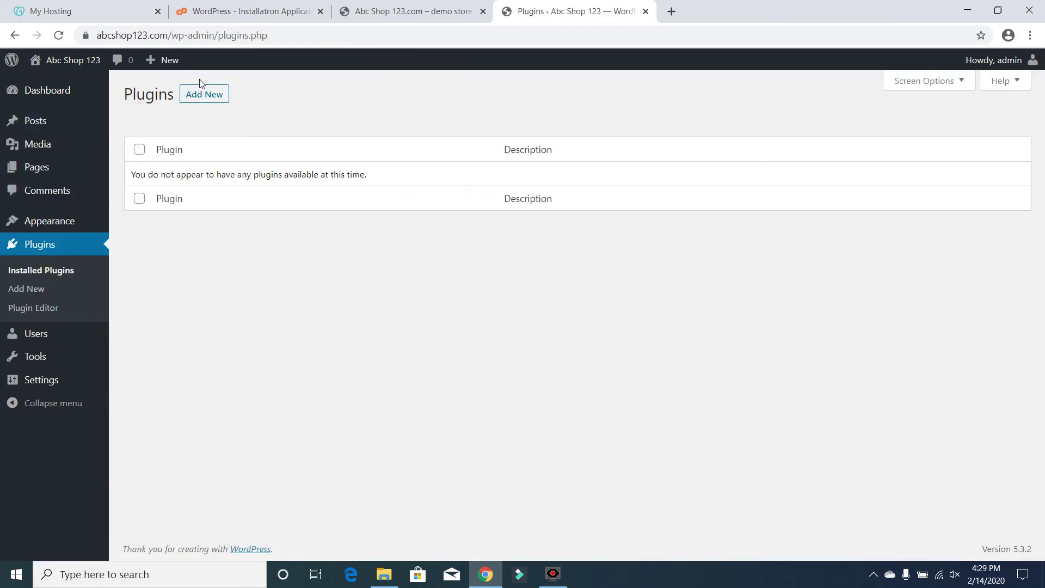
{"action": "left_click", "coordinate": [205, 97]}
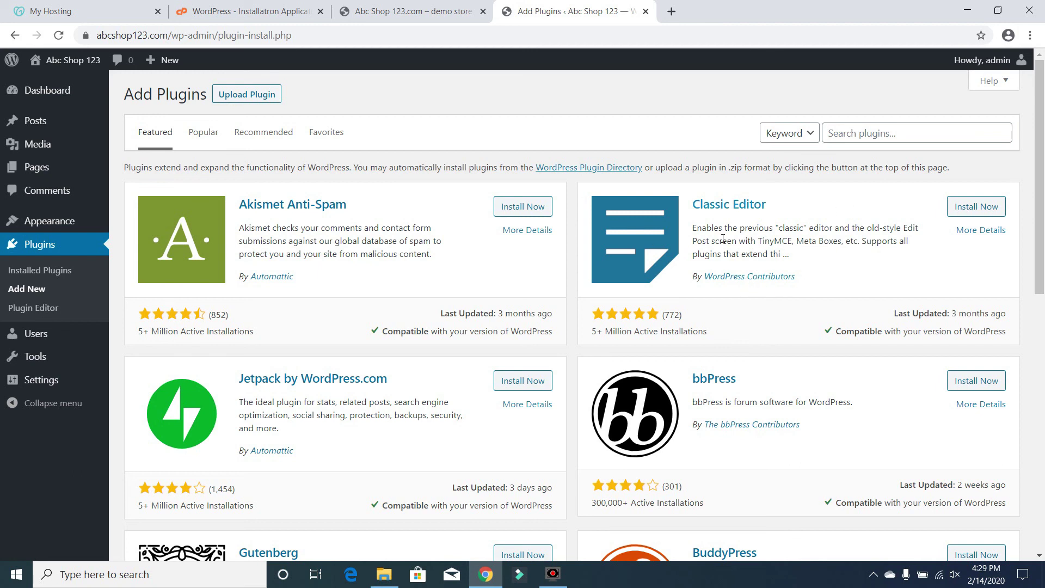
{"action": "left_click", "coordinate": [993, 202]}
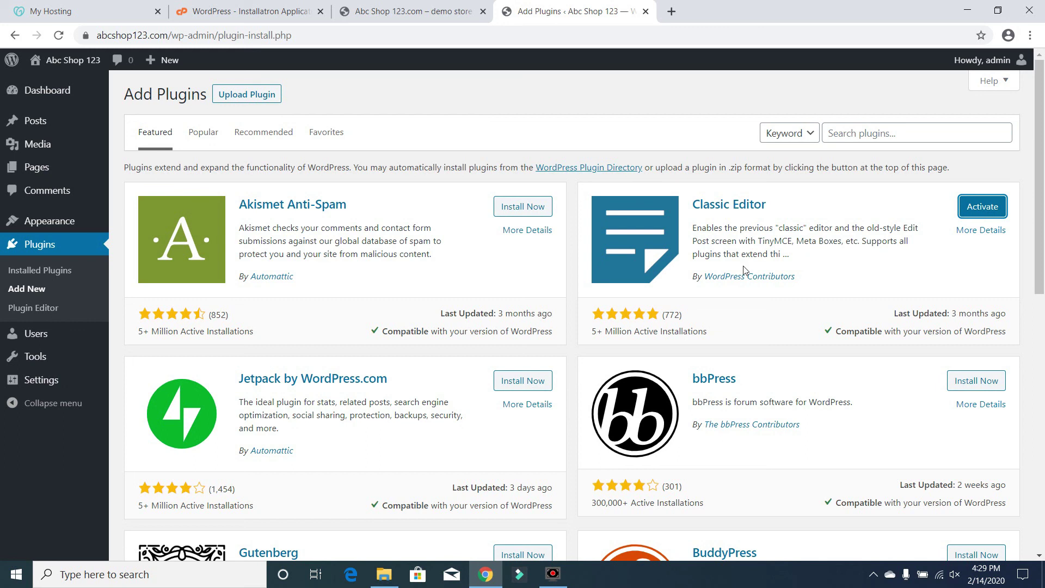
{"action": "left_click", "coordinate": [982, 208]}
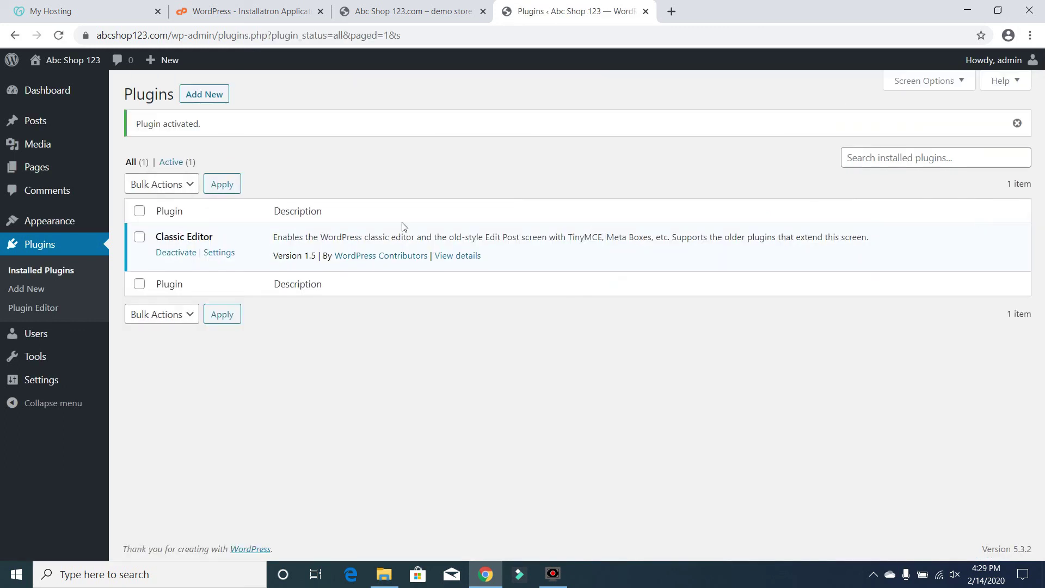
{"action": "left_click", "coordinate": [42, 272]}
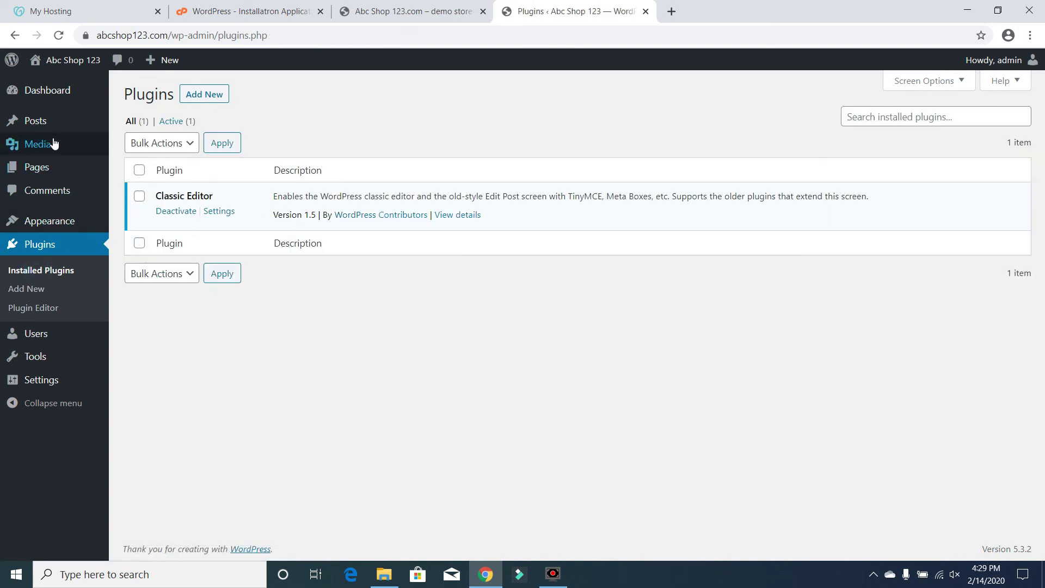
Open "New Post" in the classic editor and enable the Comments and Discussion boxes for the editing screen
{"action": "mouse_move", "coordinate": [55, 119]}
{"action": "left_click", "coordinate": [143, 125]}
{"action": "mouse_move", "coordinate": [146, 204]}
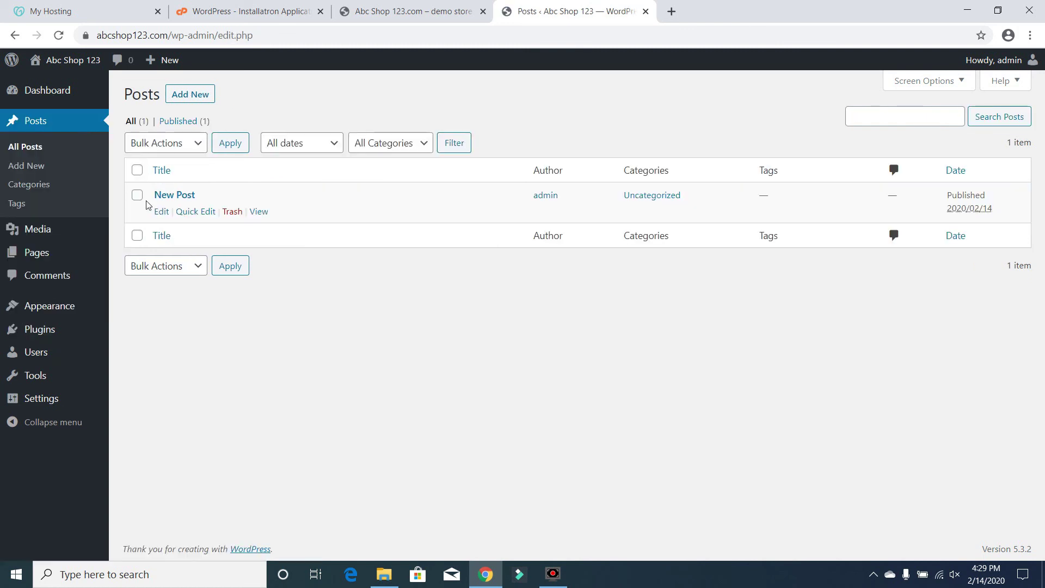
{"action": "left_click", "coordinate": [161, 212]}
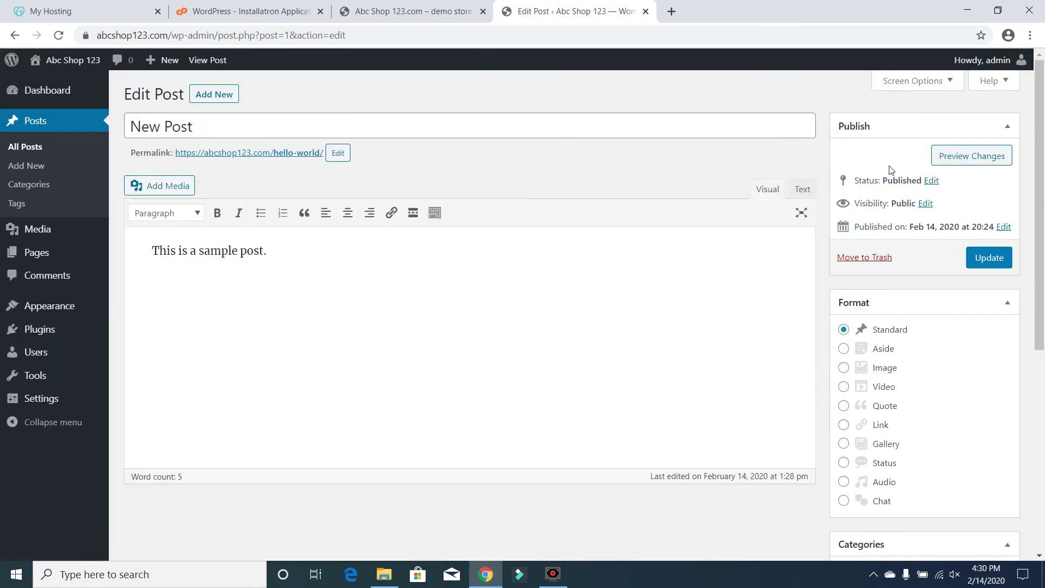
{"action": "left_click", "coordinate": [954, 86]}
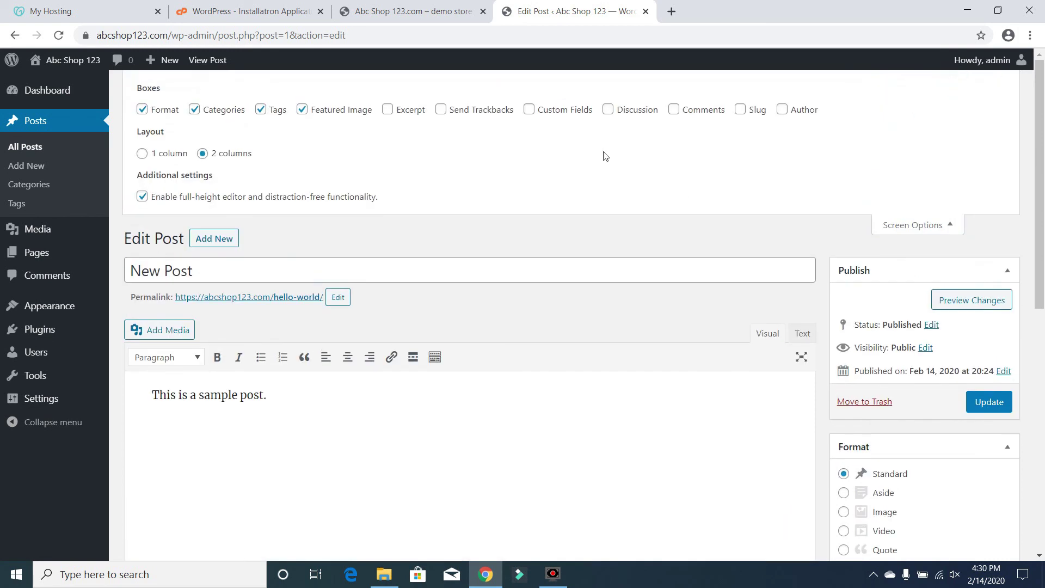
{"action": "left_click", "coordinate": [719, 110]}
{"action": "mouse_move", "coordinate": [1040, 100]}
{"action": "left_mouse_down"}
{"action": "mouse_move", "coordinate": [1042, 342]}
{"action": "mouse_move", "coordinate": [1042, 82]}
{"action": "left_mouse_up"}
{"action": "left_click", "coordinate": [633, 112]}
Disallow comments and trackbacks and pingbacks in the post's Discussion box without saving the post
{"action": "left_click_drag", "start_coordinate": [1044, 146], "coordinate": [1042, 347]}
{"action": "left_click", "coordinate": [165, 273]}
{"action": "left_click", "coordinate": [157, 290]}
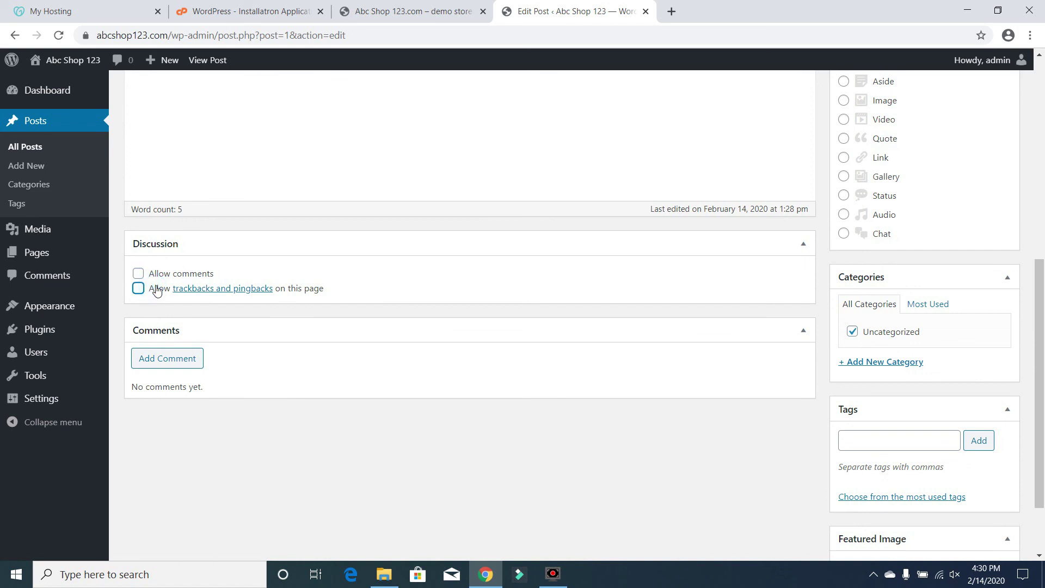
Open the site's Discussion settings to review the default comment options for new posts
{"action": "mouse_move", "coordinate": [68, 404]}
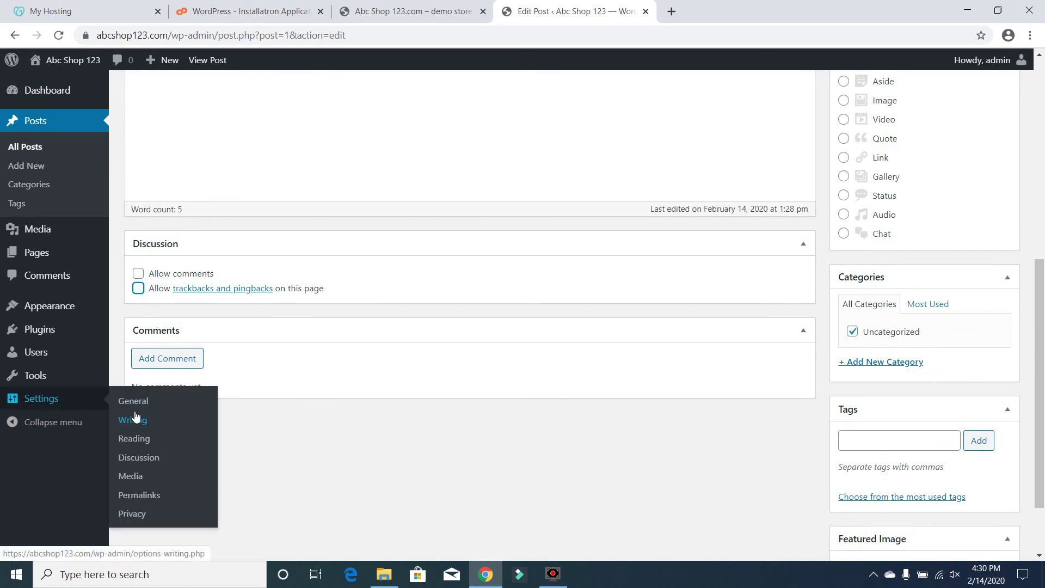
{"action": "left_click", "coordinate": [145, 460]}
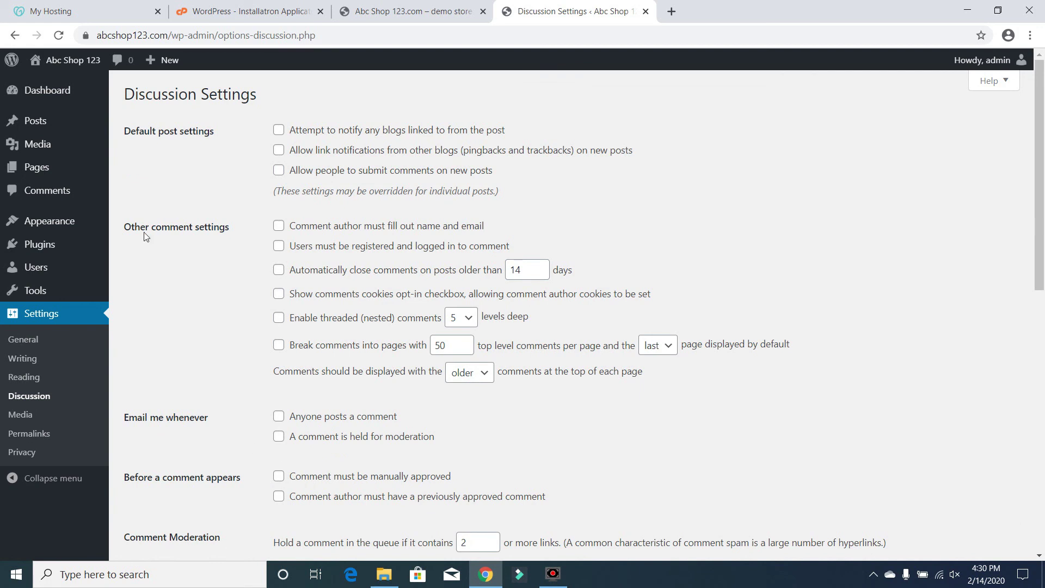
Reopen "New Post", disallow its comments and trackbacks and pingbacks, and update and view the post
{"action": "mouse_move", "coordinate": [66, 127]}
{"action": "left_click", "coordinate": [145, 123]}
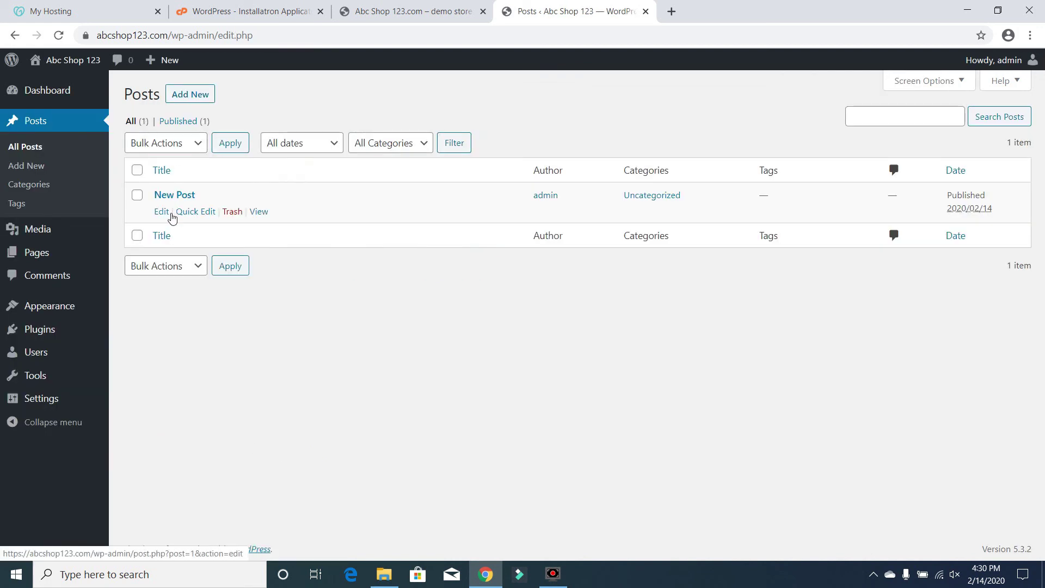
{"action": "left_click", "coordinate": [162, 212]}
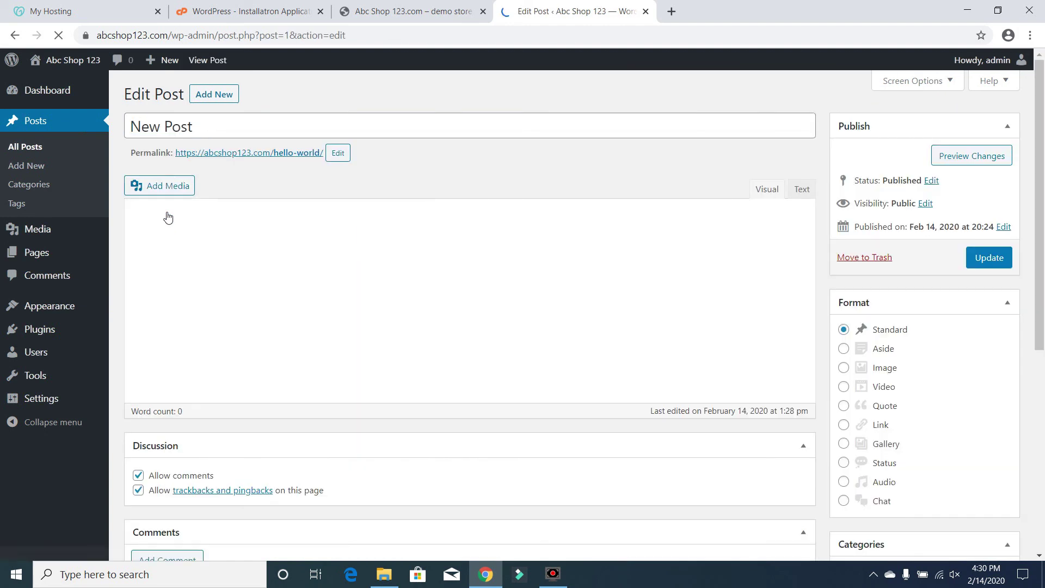
{"action": "left_click_drag", "start_coordinate": [1040, 183], "coordinate": [1043, 368]}
{"action": "left_click", "coordinate": [138, 215]}
{"action": "left_click", "coordinate": [138, 228]}
{"action": "left_click_drag", "start_coordinate": [1044, 375], "coordinate": [1044, 190]}
{"action": "left_click", "coordinate": [993, 267]}
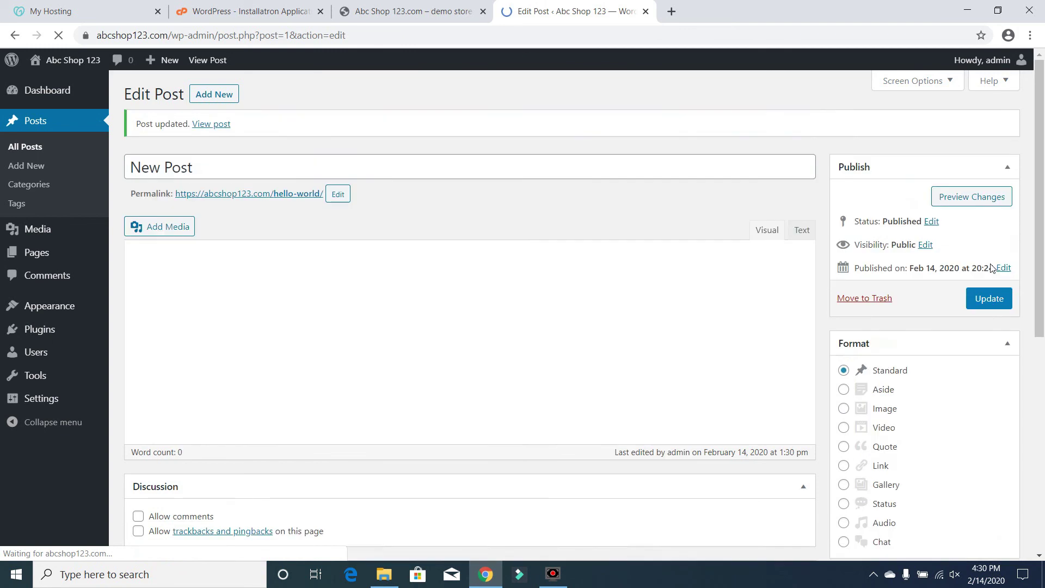
{"action": "left_click", "coordinate": [212, 124]}
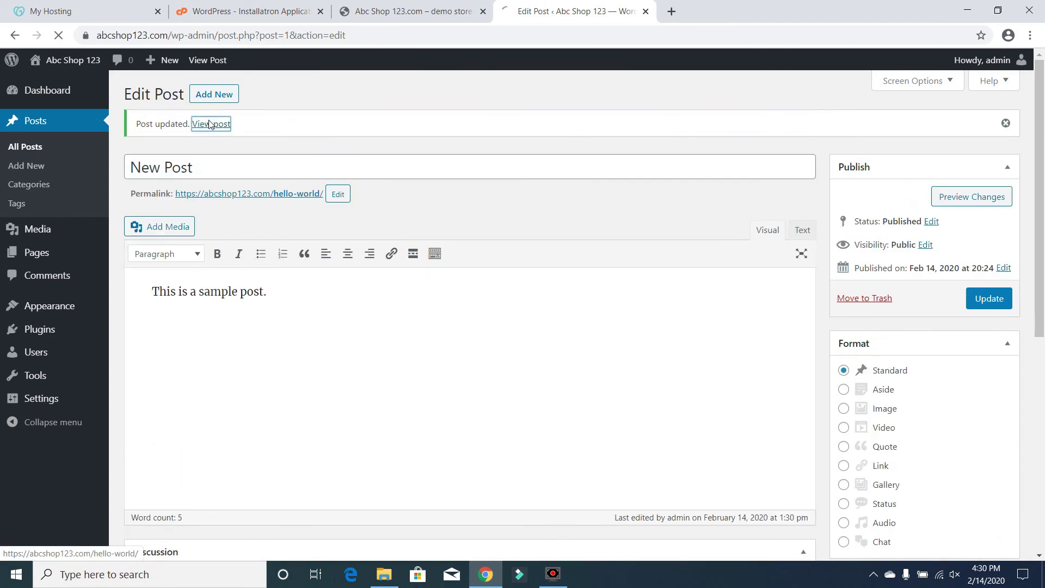